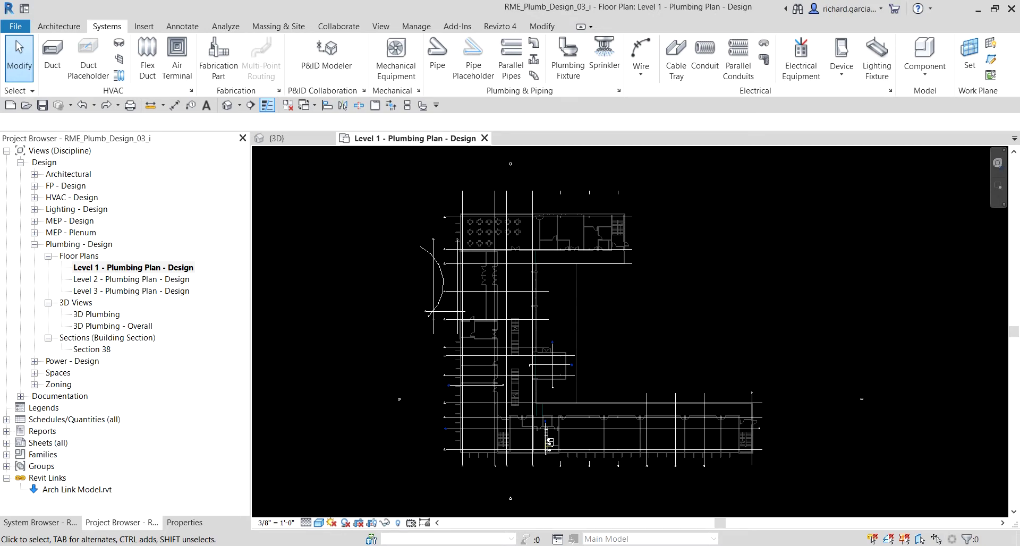
- Open the 3D Plumbing view, close the default {3D} view and return to the Level 1 - Plumbing Plan - Design view
scroll(550, 441, up, 4)
scroll(562, 438, up, 5)
scroll(499, 328, down, 3)
scroll(458, 242, up, 6)
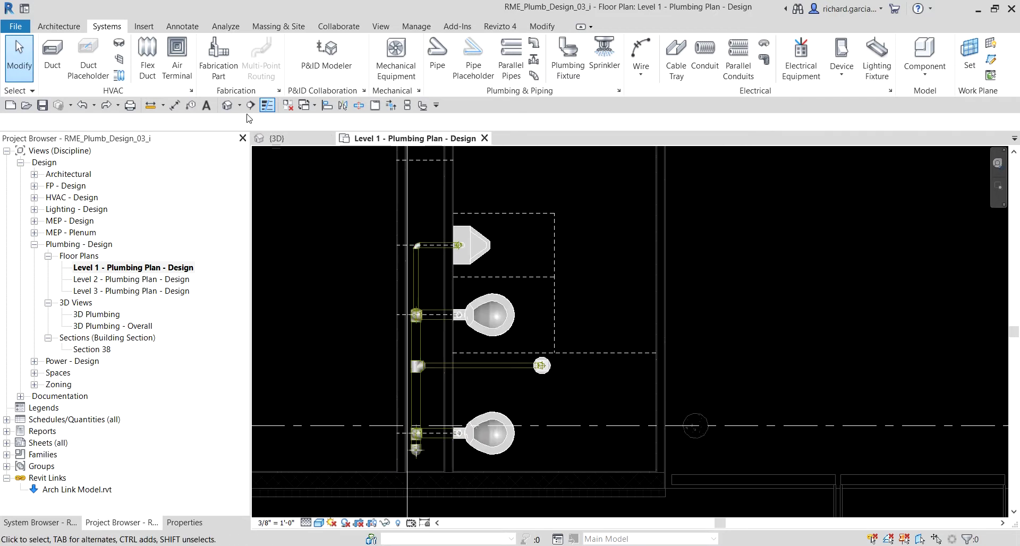
double_click(111, 318)
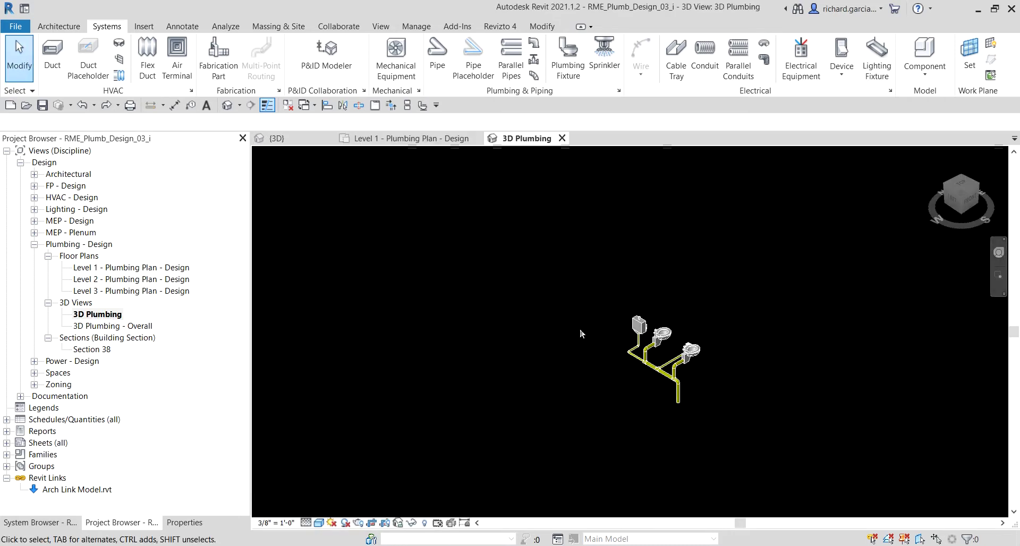
click(330, 140)
click(329, 139)
click(337, 142)
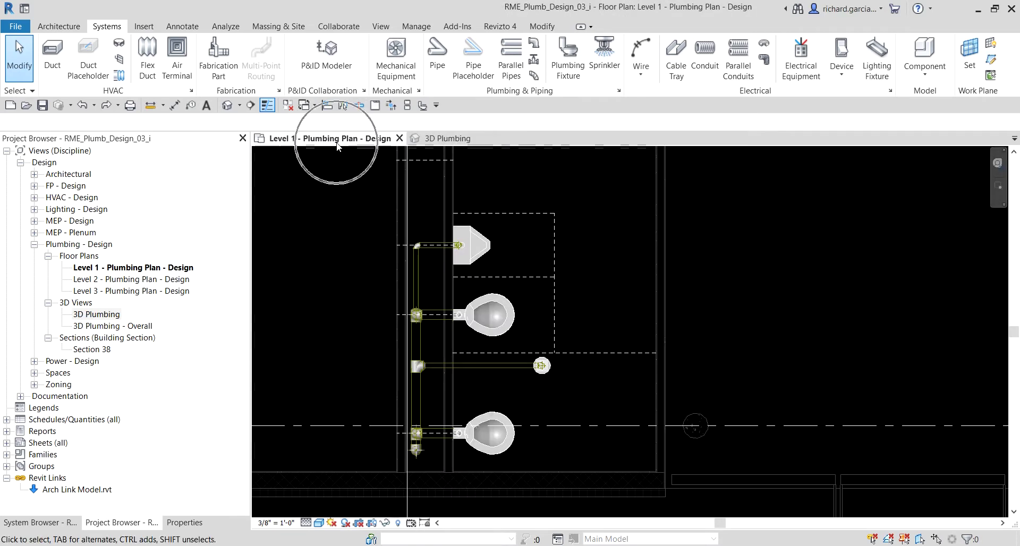
click(337, 143)
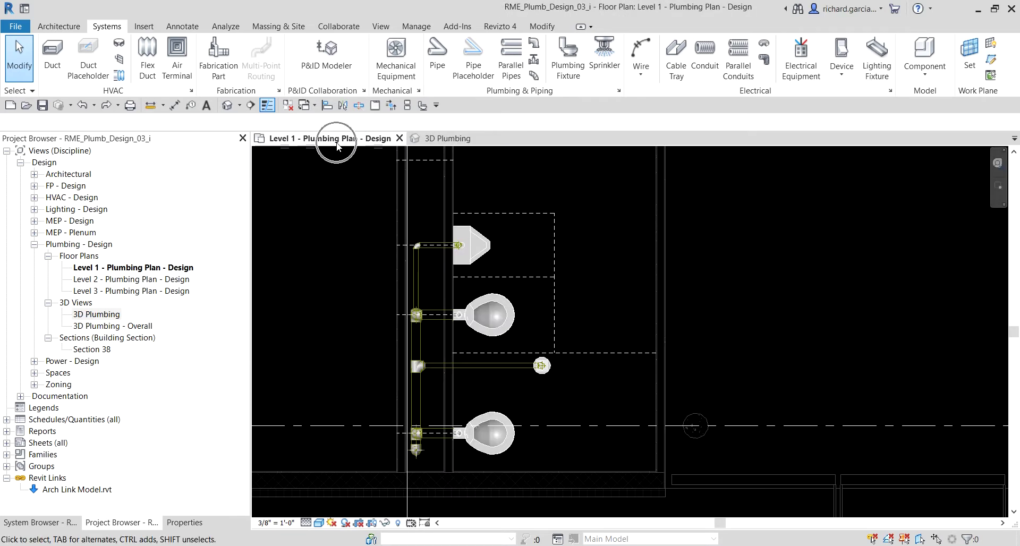
- Tile the Level 1 plumbing plan and 3D Plumbing views side by side, framing the fixtures in both
click(407, 106)
scroll(368, 289, down, 3)
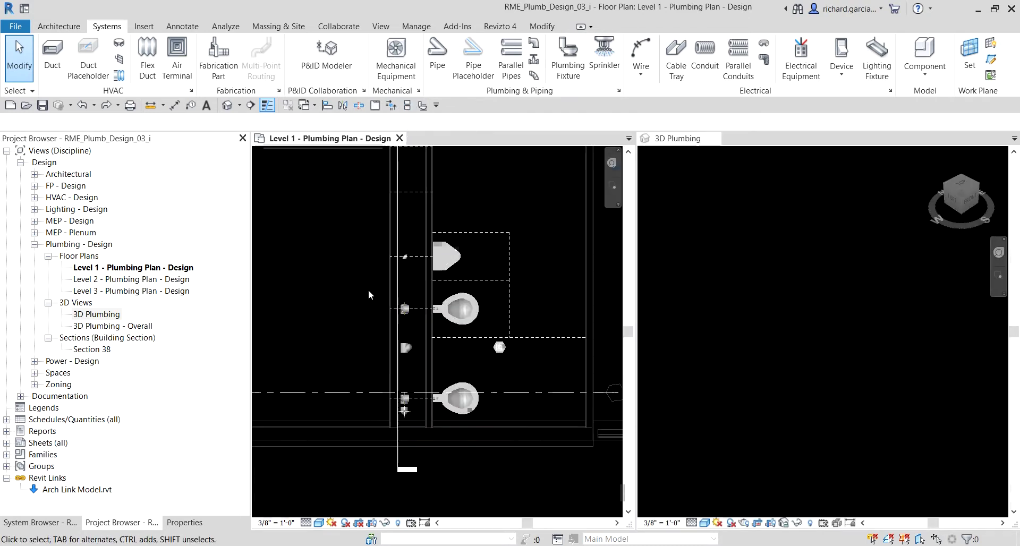
scroll(832, 318, up, 5)
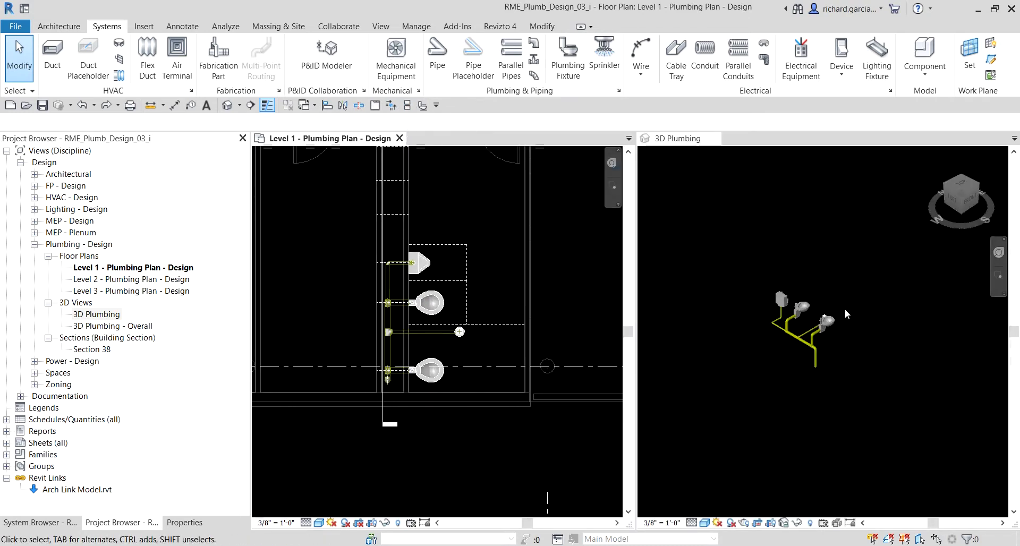
scroll(436, 292, up, 1)
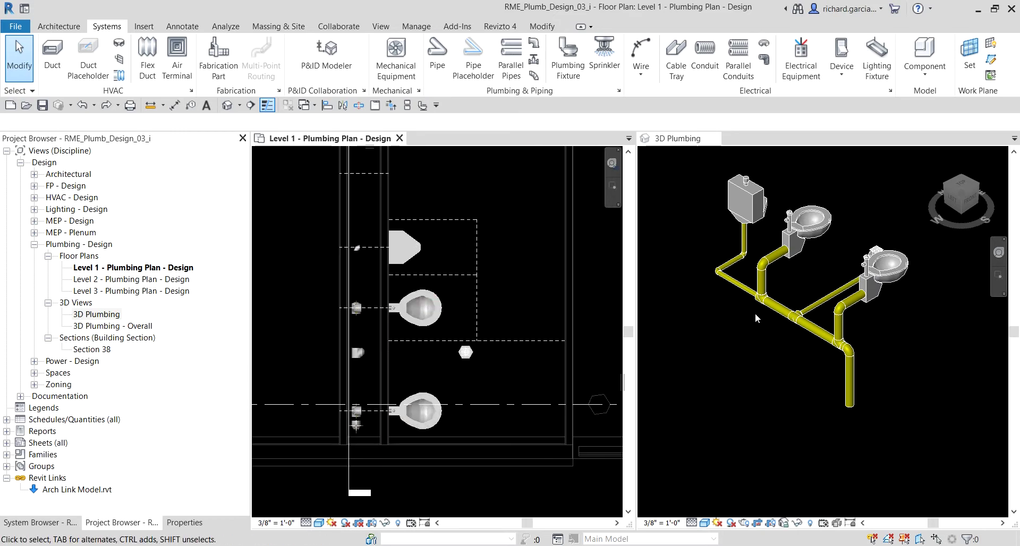
- Add the Pipe Fitting tool to the Quick Access Toolbar beside the Plumbing Fixture tool
middle_drag(401, 160, 400, 289)
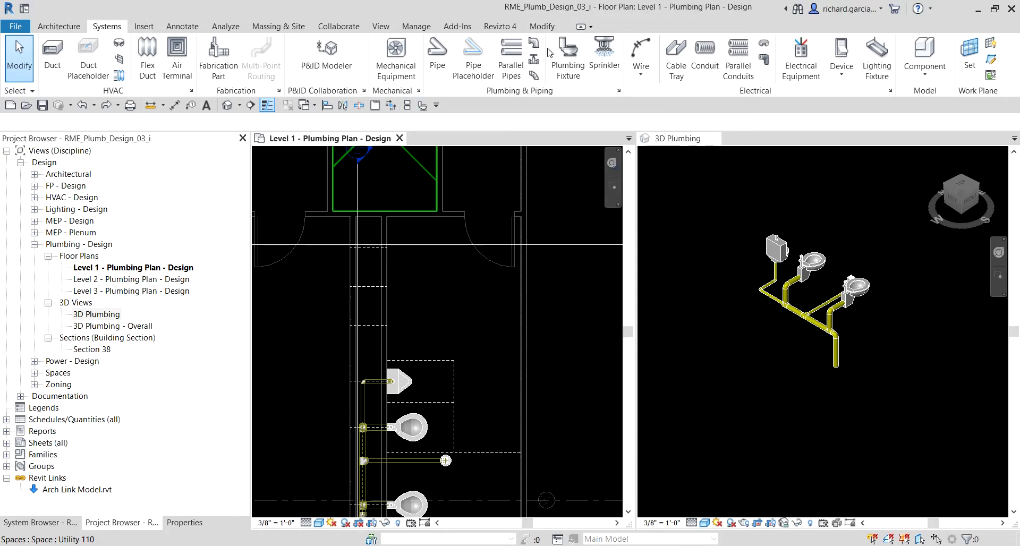
right_click(564, 52)
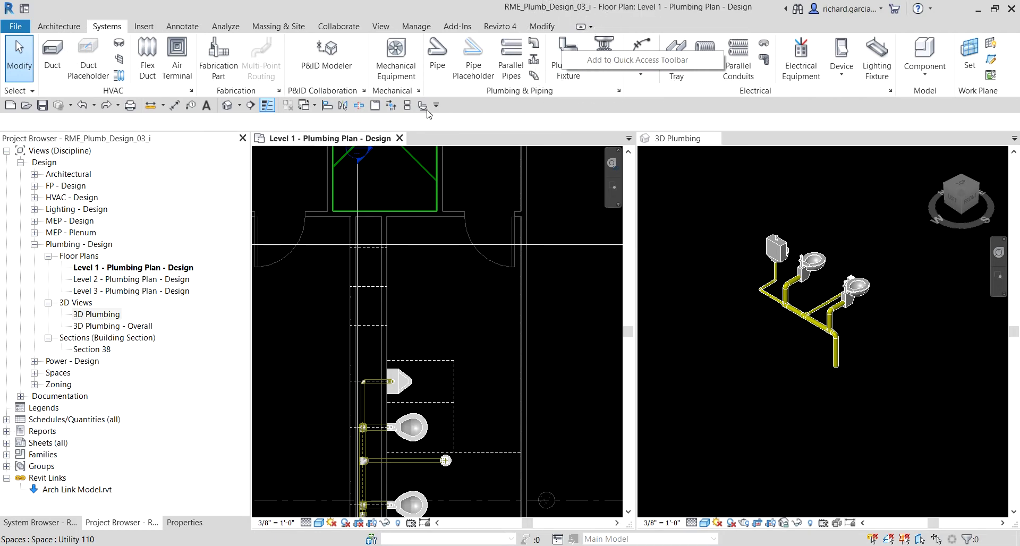
click(571, 122)
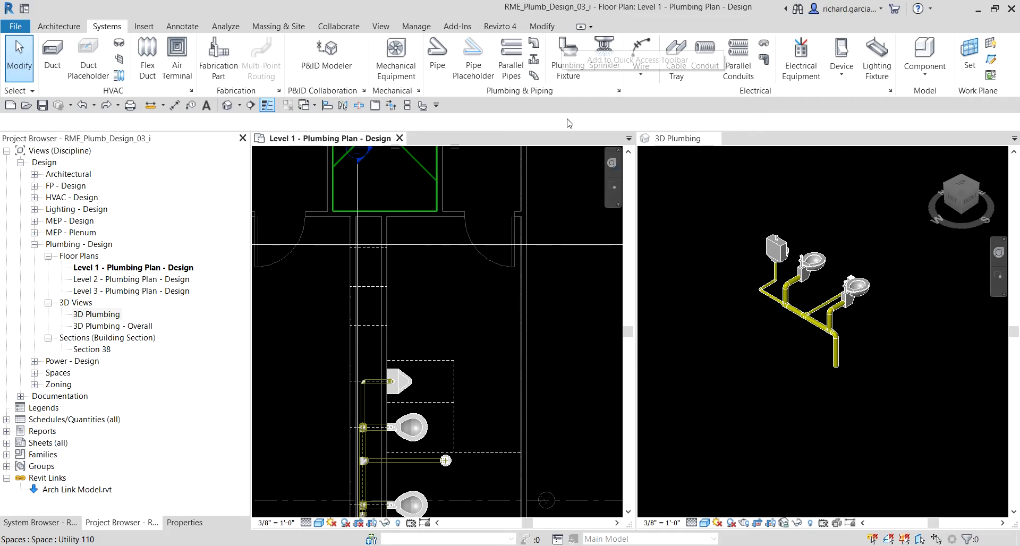
right_click(533, 47)
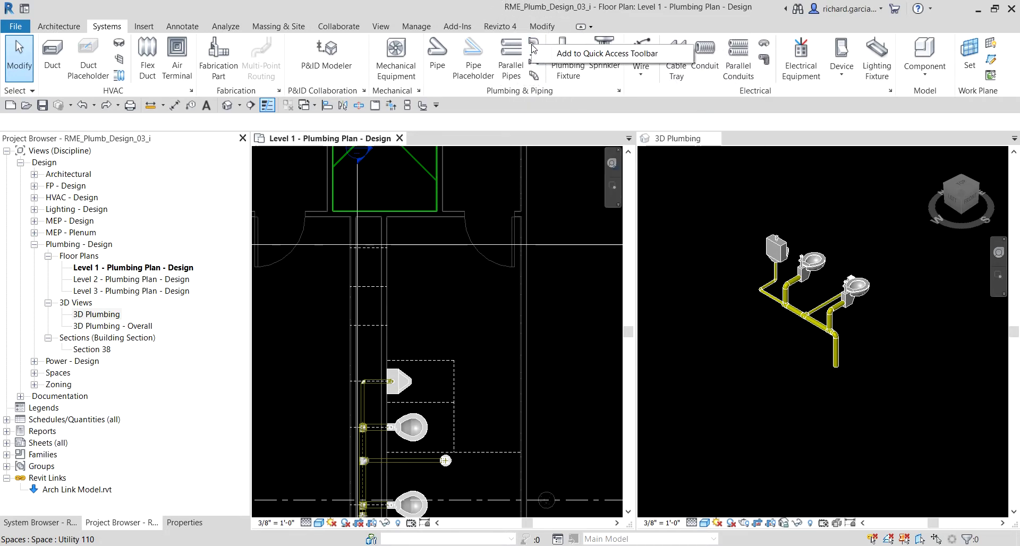
click(568, 55)
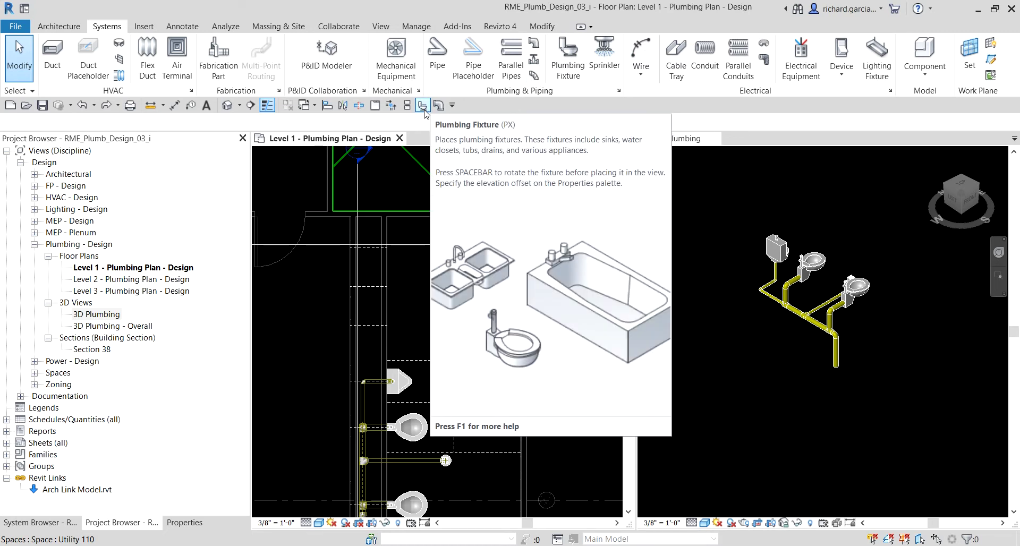
click(550, 29)
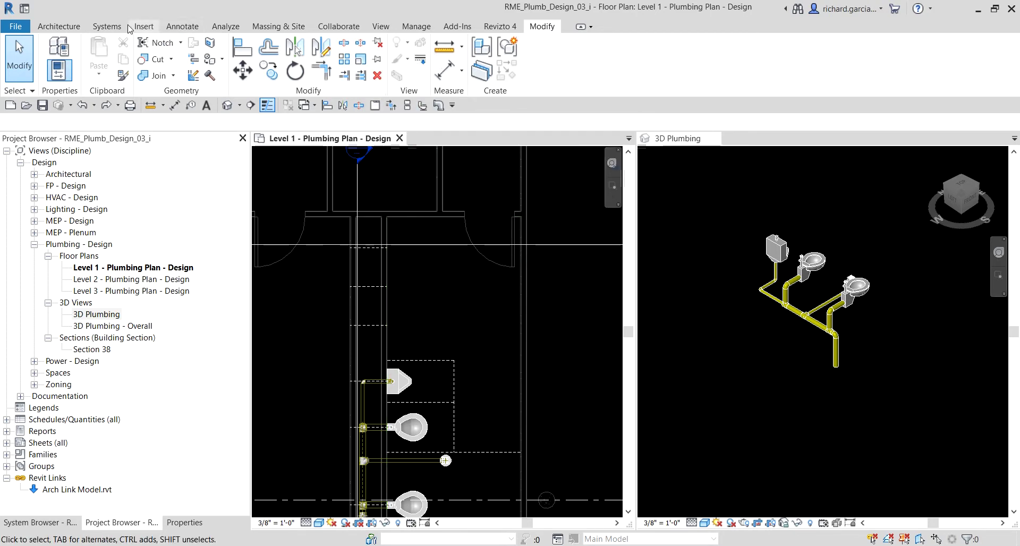
click(111, 27)
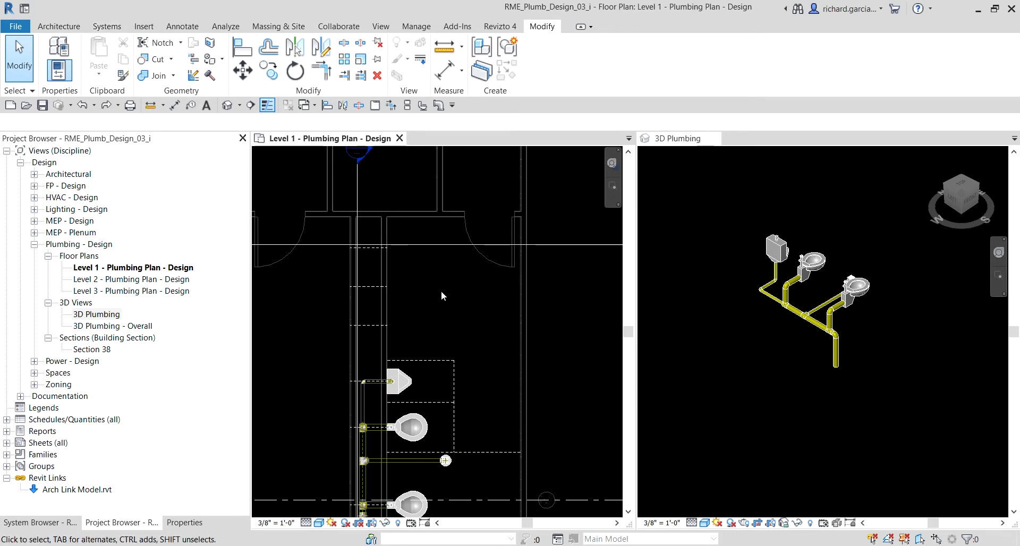
- Start placing a plumbing fixture in the Level 1 plan, using the Lavatory - Rectangular 22"x22" - Public type
middle_drag(442, 292, 451, 313)
click(423, 106)
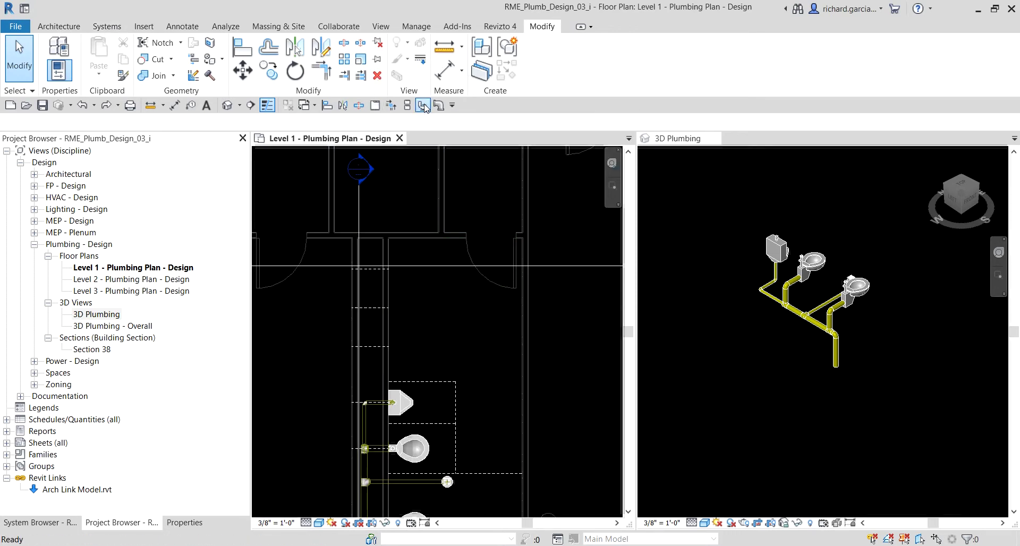
click(181, 524)
click(127, 169)
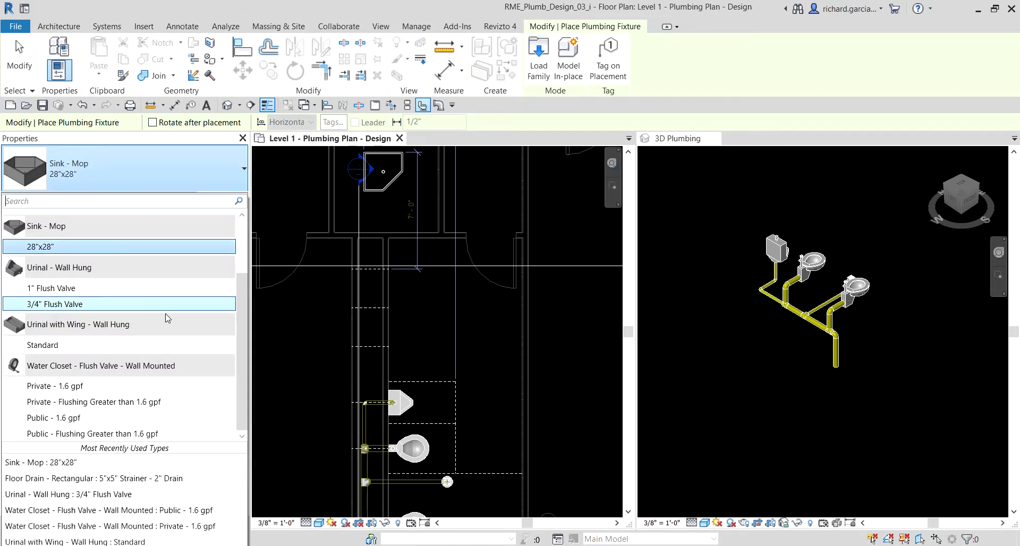
scroll(90, 276, up, 2)
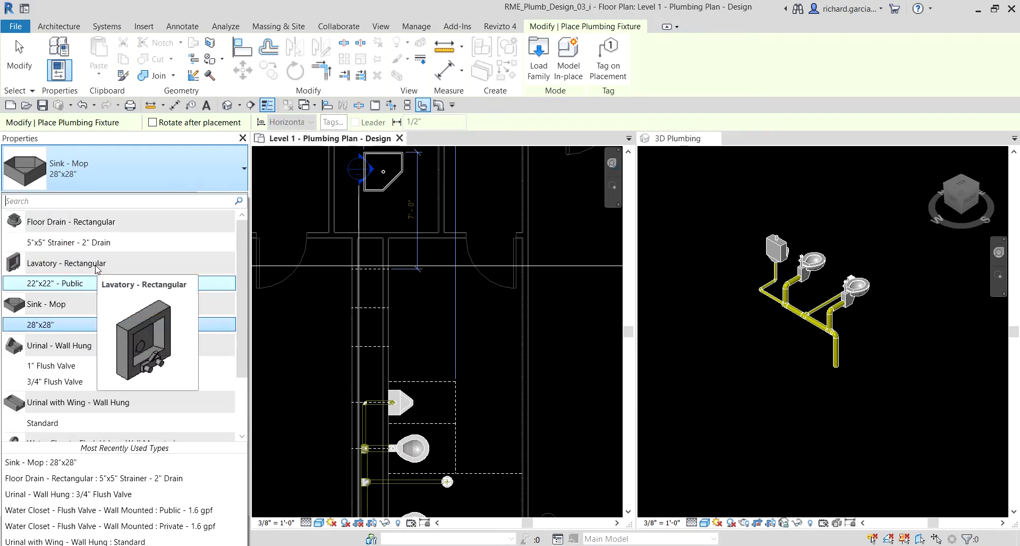
click(50, 285)
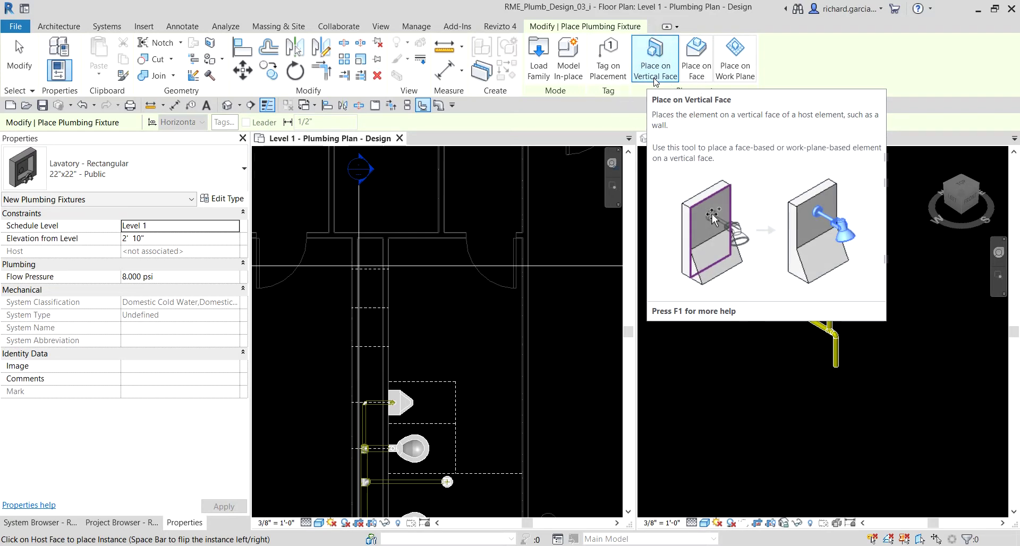
- Place three lavatories on the vertical face of the chase wall near the dashed reference lines beyond the urinal
scroll(365, 319, up, 5)
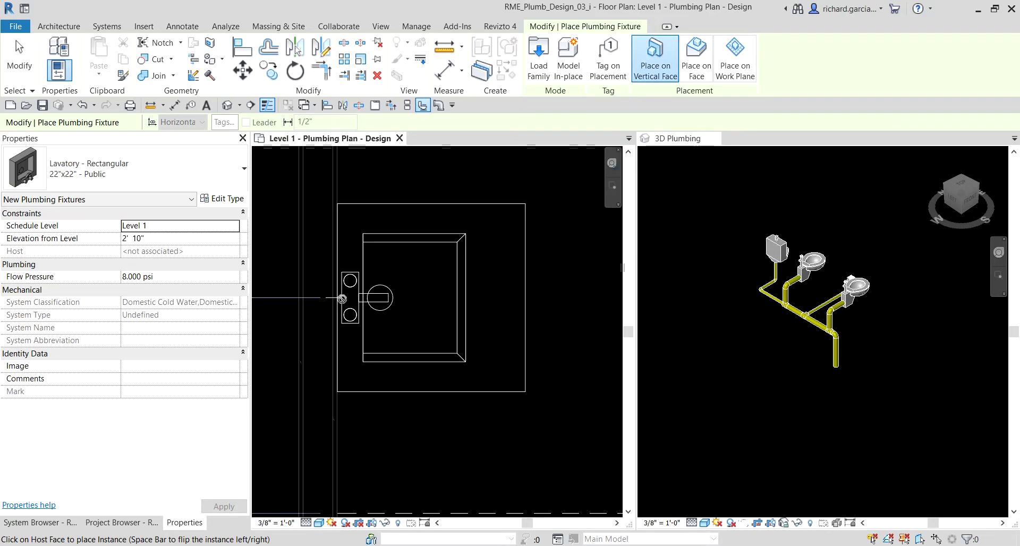
click(343, 298)
middle_drag(372, 266, 464, 290)
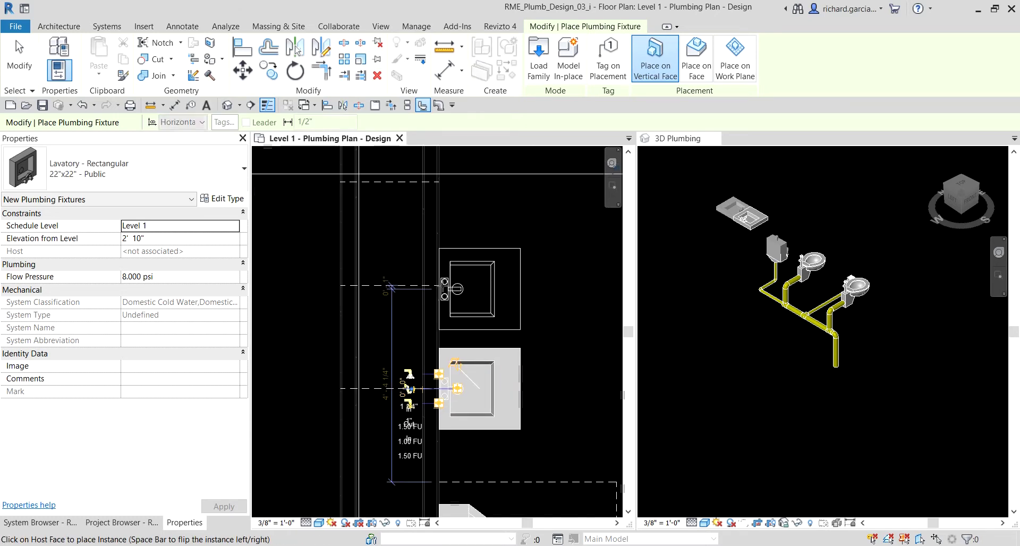
click(443, 287)
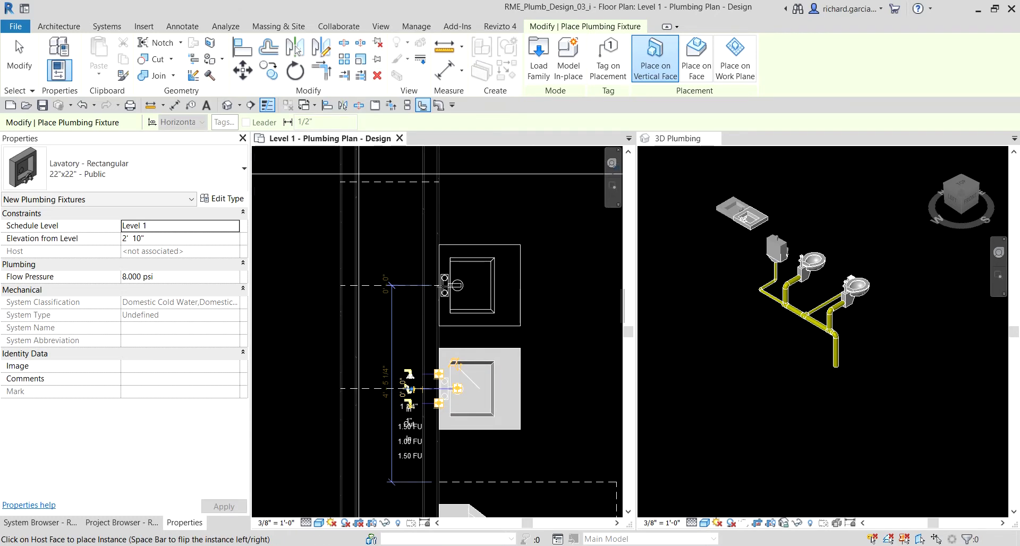
click(444, 286)
middle_drag(483, 221, 473, 296)
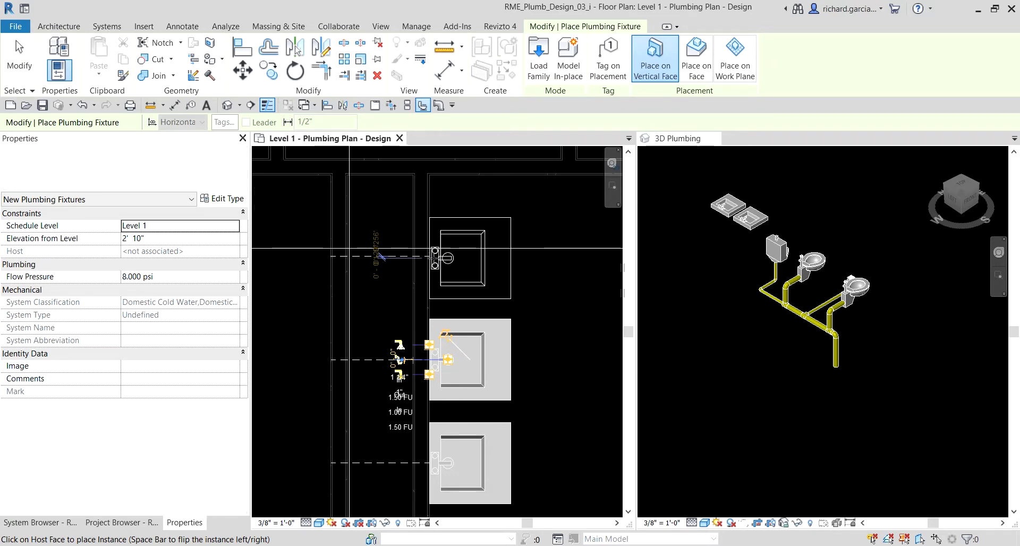
click(444, 268)
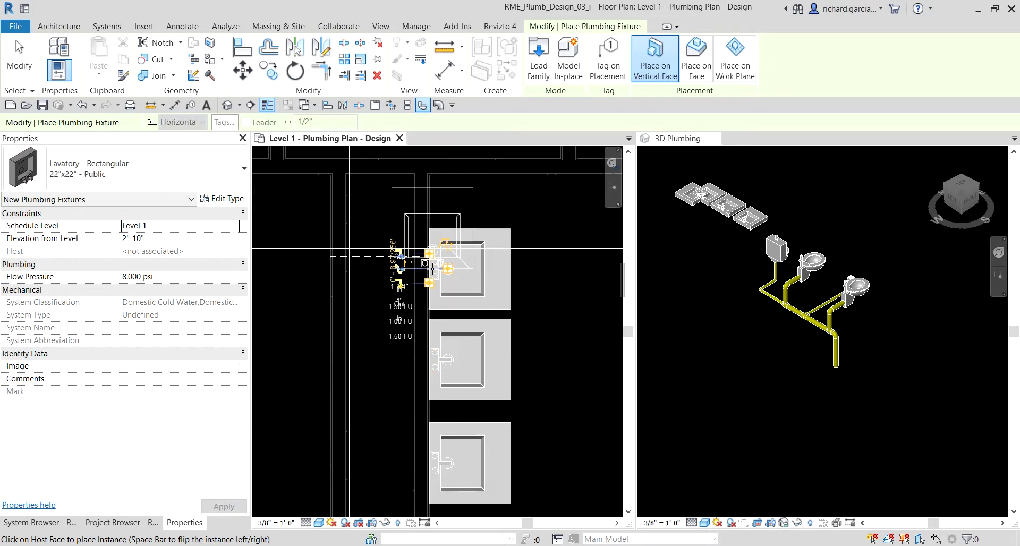
key(Escape)
- Align the lavatory farthest from the urinal to its dashed reference line
click(329, 108)
scroll(371, 266, up, 4)
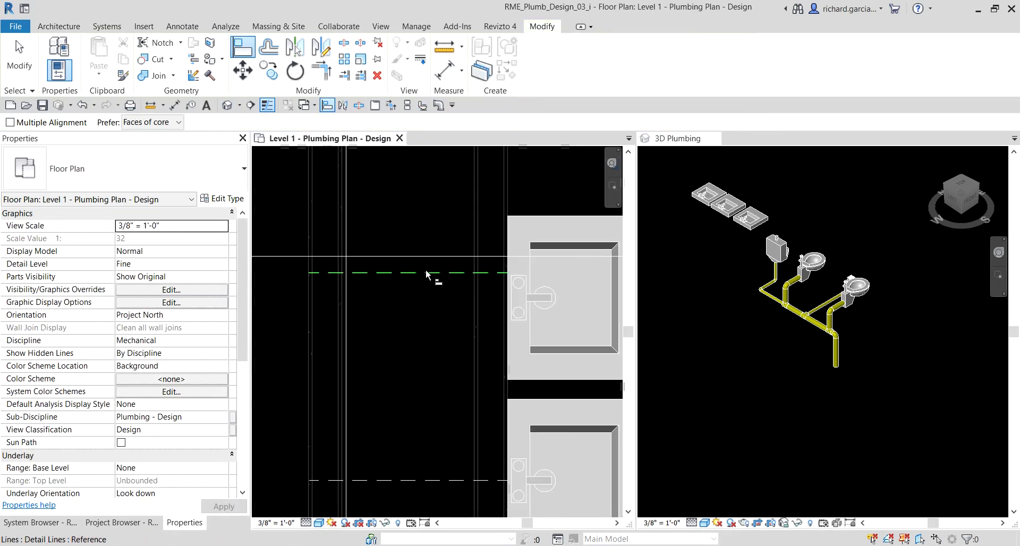
click(553, 298)
key(Escape)
key(Escape)
- Examine the three lavatories and the existing sanitary piping from several angles in the 3D Plumbing view
mouse_move(676, 246)
shift+middle_down()
mouse_move(745, 266)
mouse_move(802, 257)
mouse_move(691, 259)
shift+middle_up()
scroll(744, 258, up, 6)
scroll(803, 285, down, 2)
shift+middle_drag(802, 285, 832, 283)
scroll(678, 245, up, 3)
middle_drag(677, 246, 720, 233)
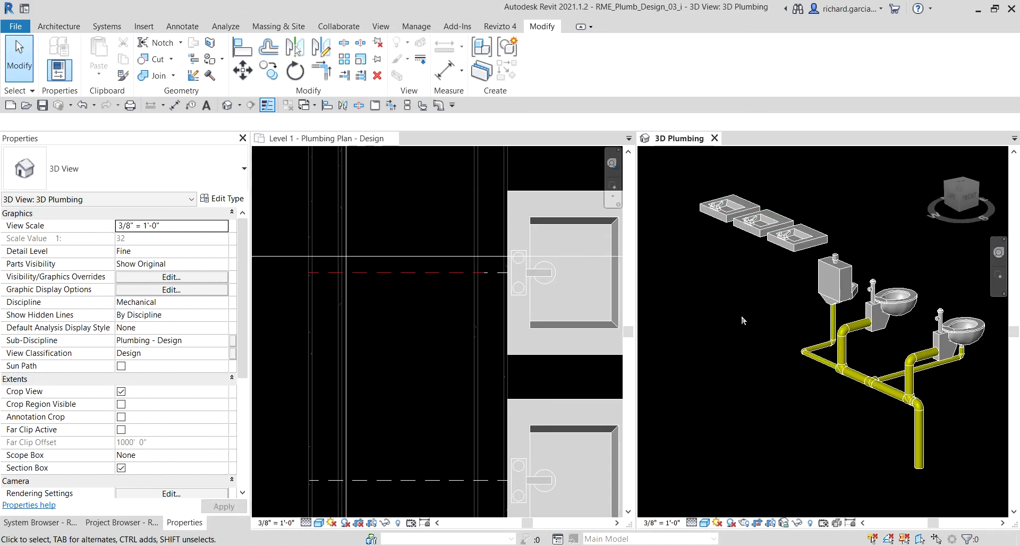
shift+middle_drag(805, 372, 819, 392)
- Convert the 2" sanitary bend behind the urinal to a tee with its open end facing the lavatories, and check it in 3D
scroll(396, 330, down, 4)
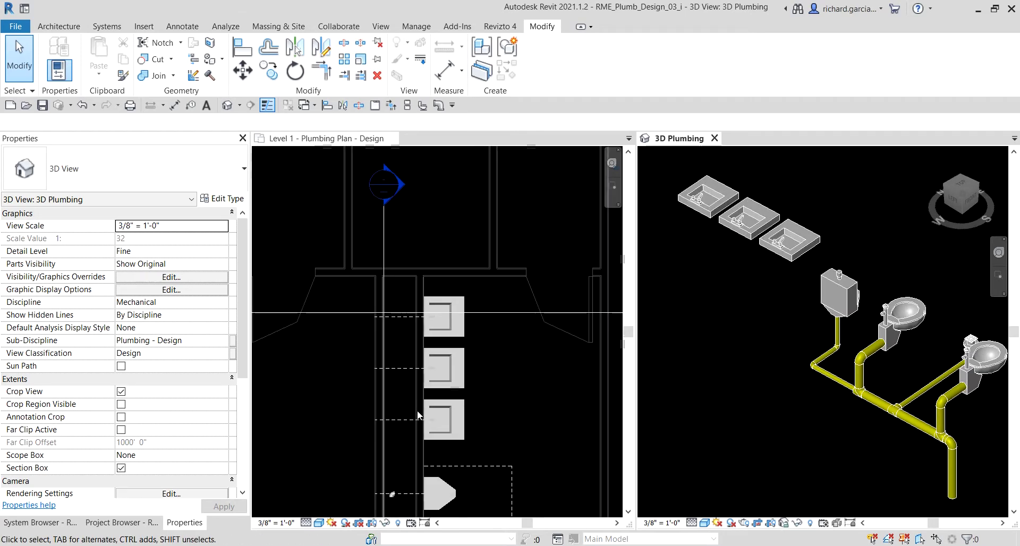
scroll(425, 451, up, 6)
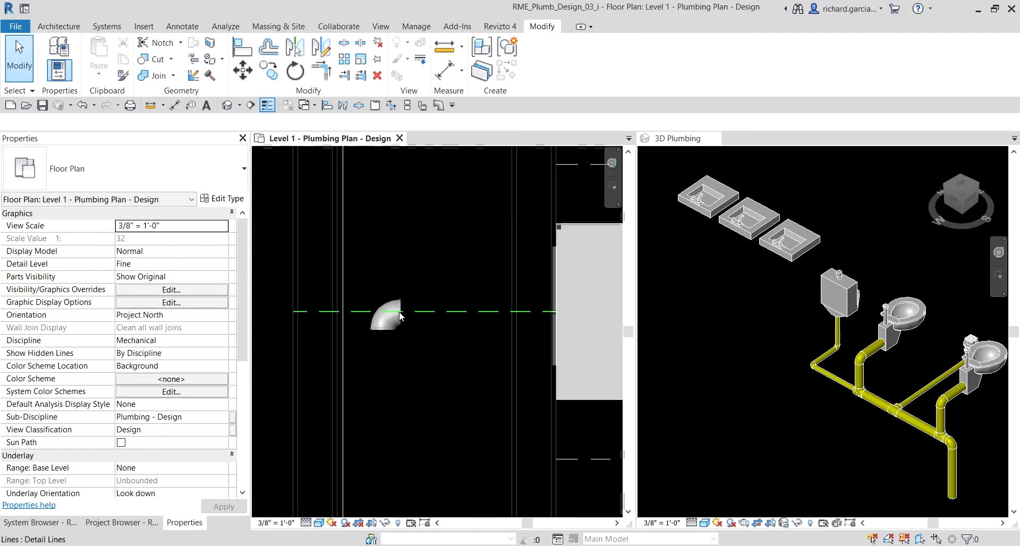
click(377, 302)
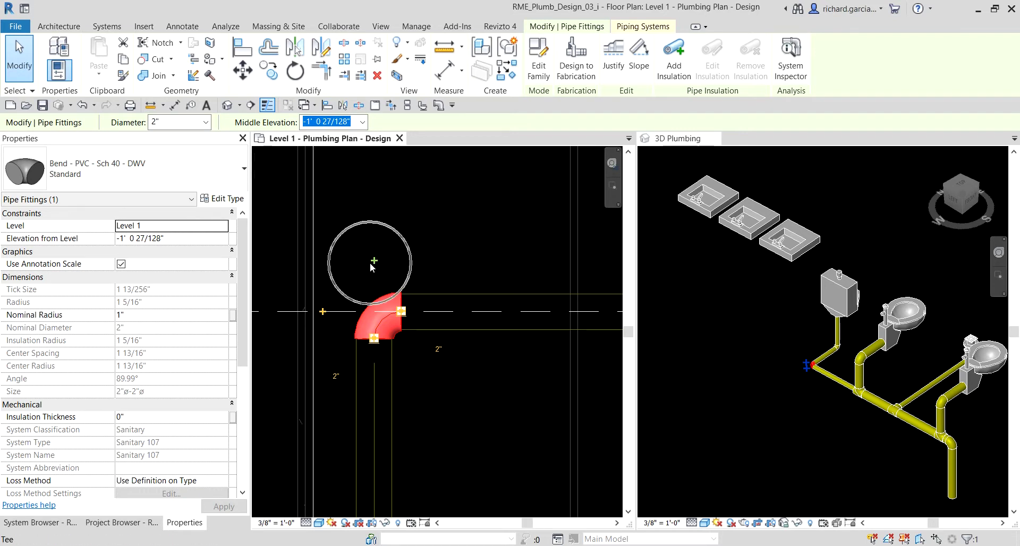
scroll(325, 317, down, 3)
middle_drag(325, 317, 468, 319)
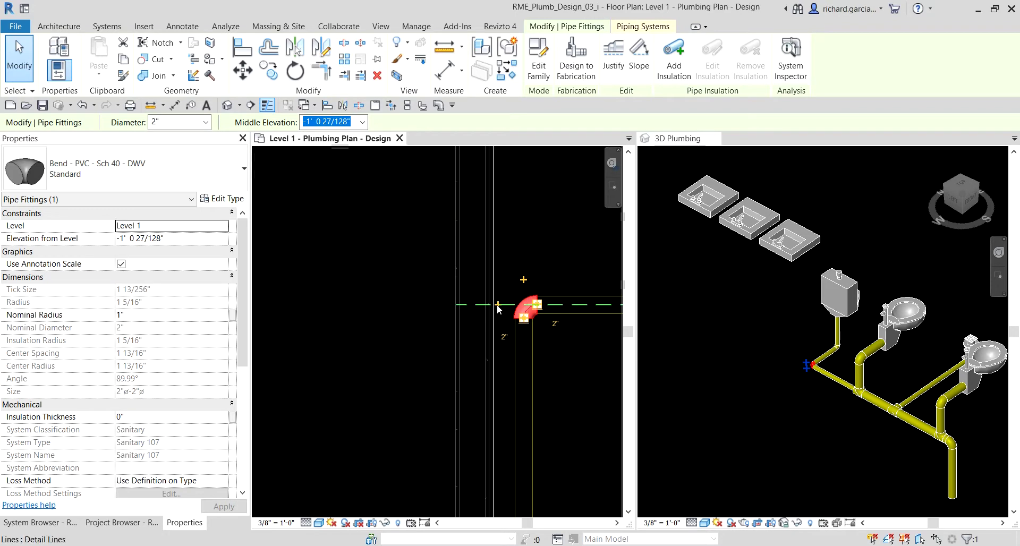
drag(535, 314, 536, 314)
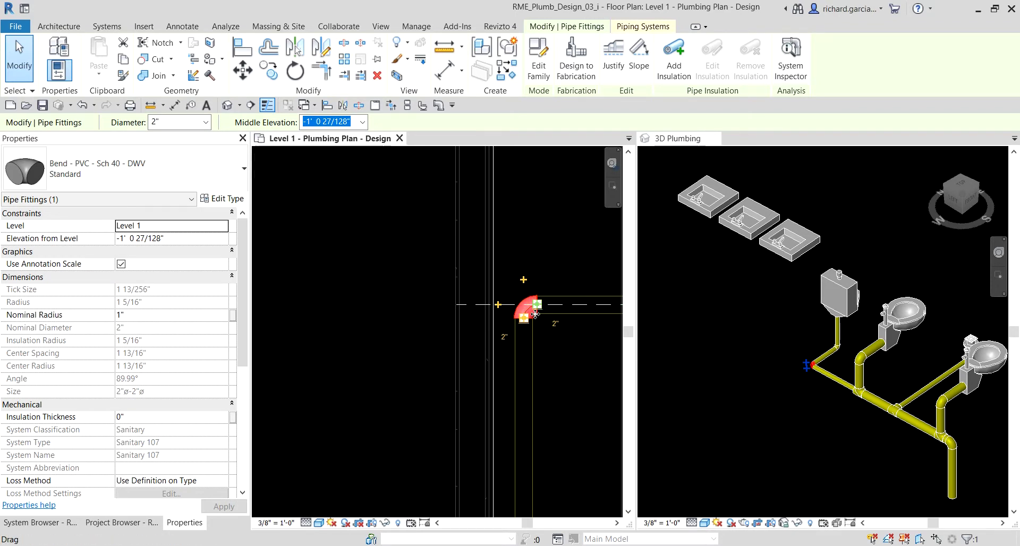
scroll(536, 314, down, 2)
middle_drag(536, 313, 468, 442)
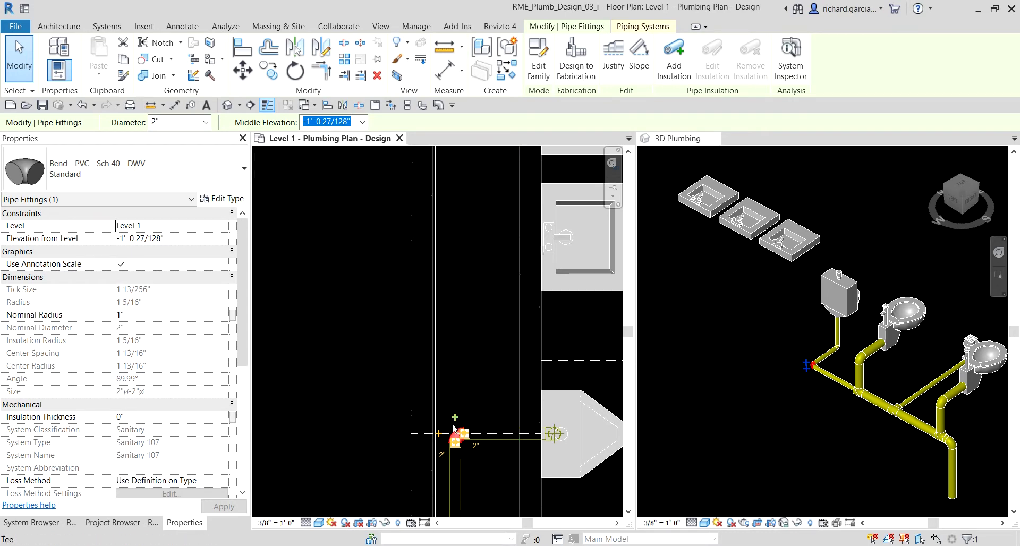
scroll(453, 418, up, 2)
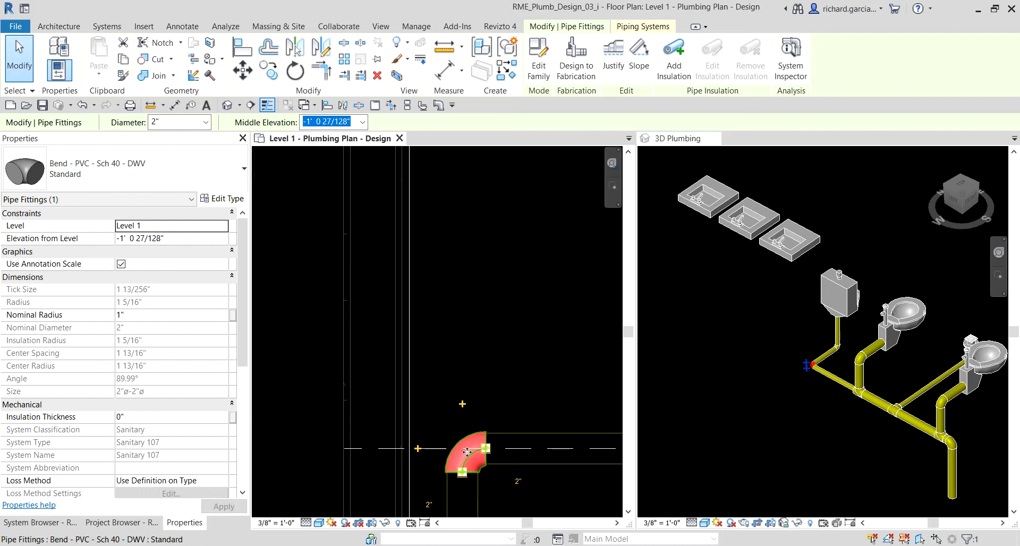
click(462, 404)
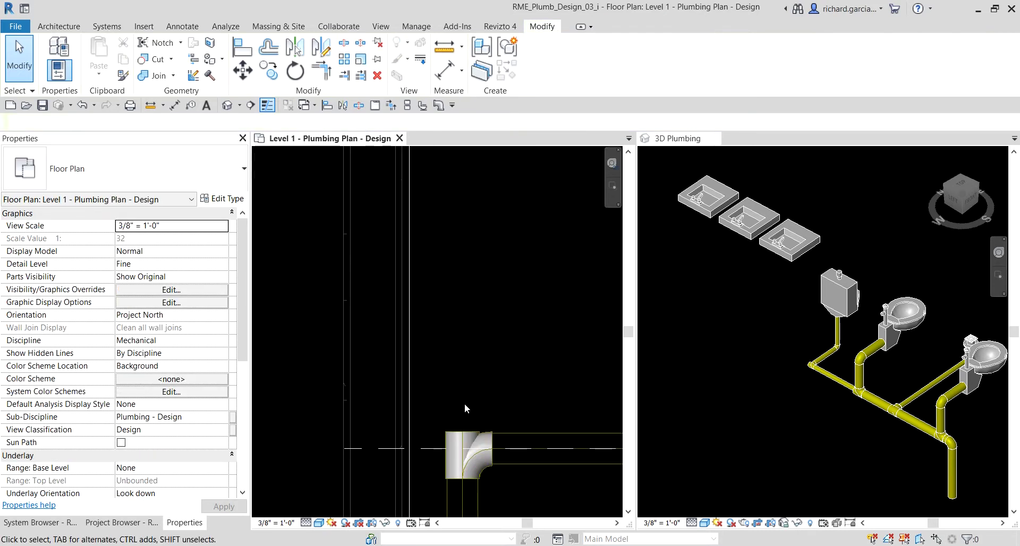
scroll(816, 371, up, 8)
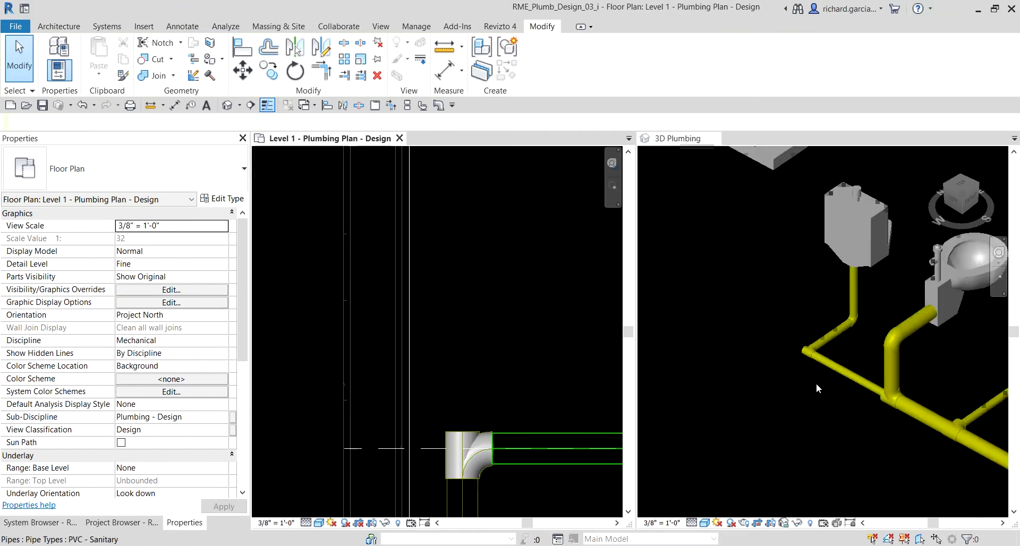
scroll(818, 330, down, 4)
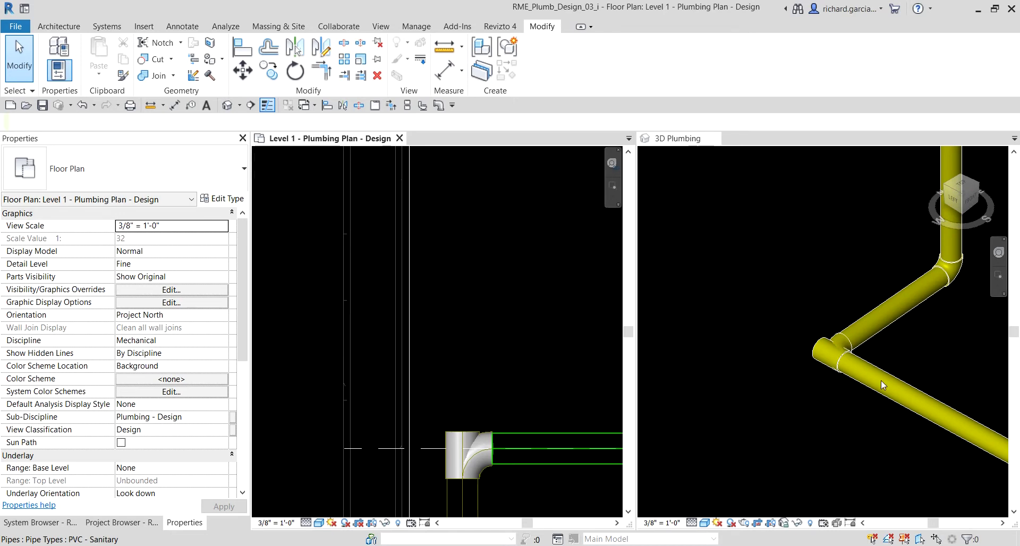
- Flip the sanitary tee behind the urinal, and flip it back so its open end faces the lavatories
scroll(961, 413, up, 2)
scroll(875, 372, up, 1)
click(865, 393)
click(866, 393)
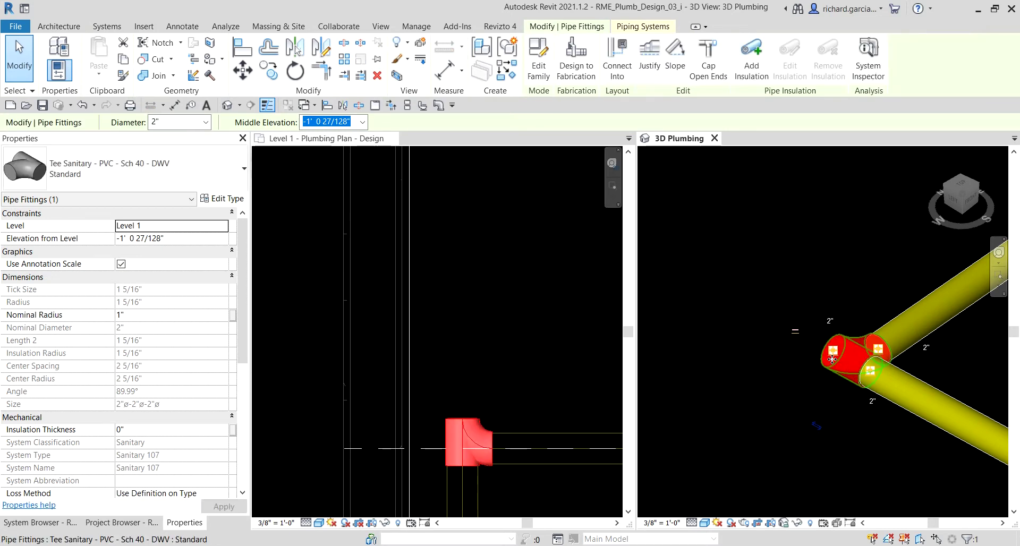
click(816, 428)
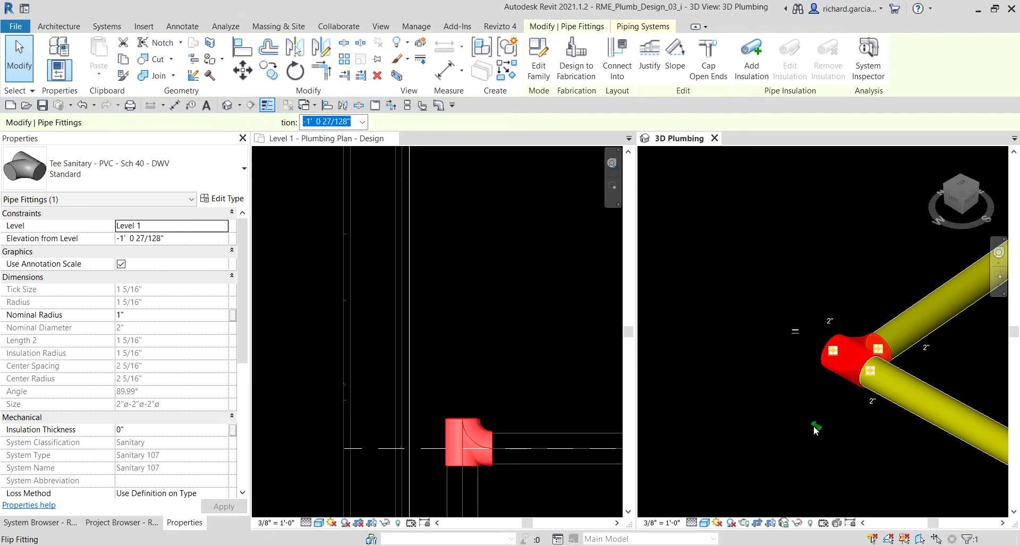
click(727, 406)
- Draw a 2" sanitary pipe from the tee's open end to the nearest lavatory's reference line, sloping up at 1/8" / 12"
scroll(730, 355, down, 5)
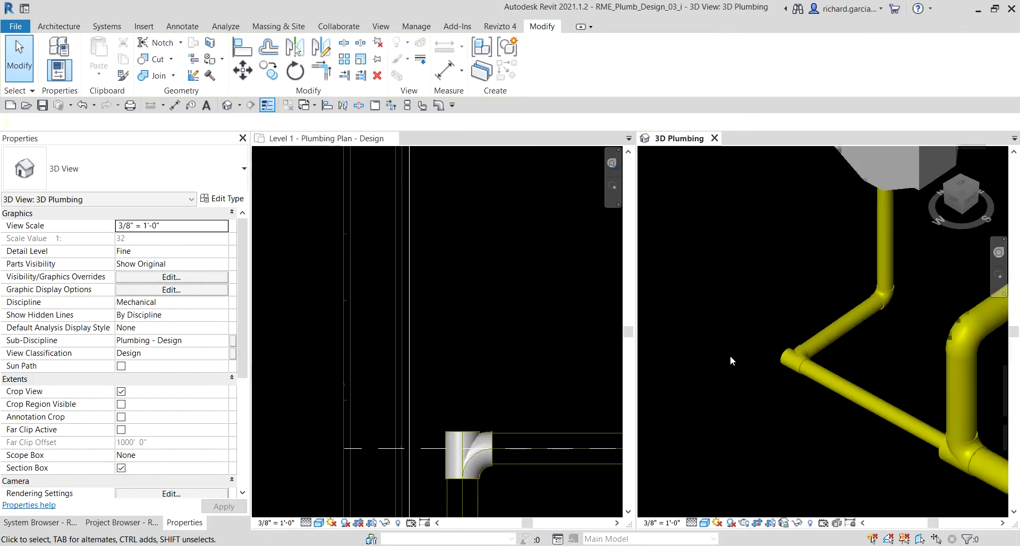
middle_drag(730, 355, 851, 393)
scroll(467, 301, down, 4)
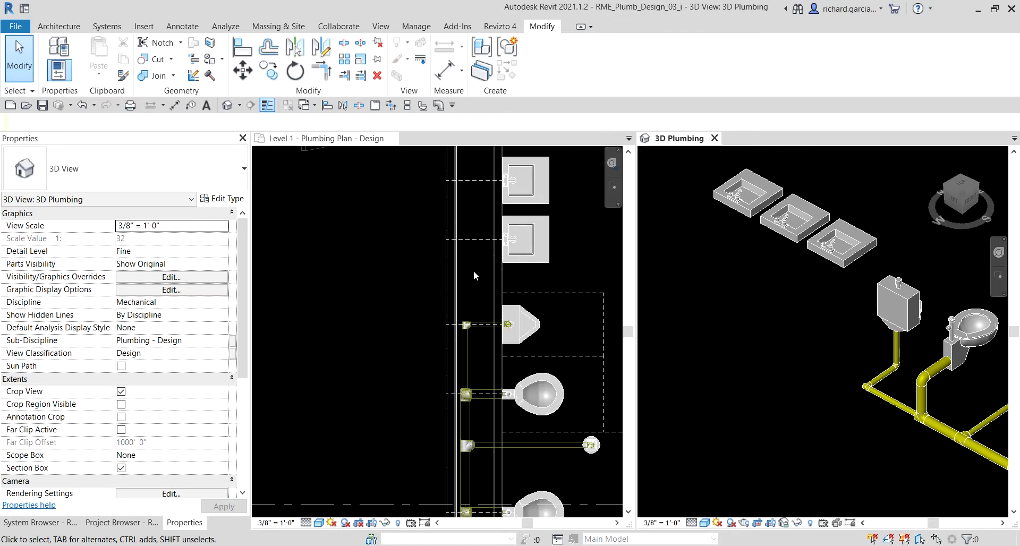
scroll(436, 330, up, 3)
click(498, 311)
click(499, 313)
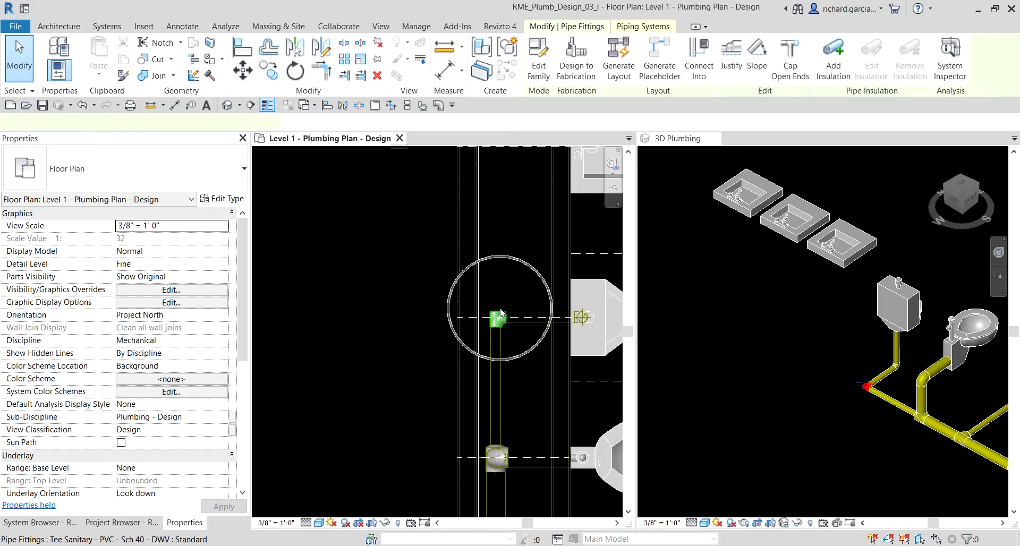
scroll(499, 311, up, 3)
scroll(496, 316, up, 1)
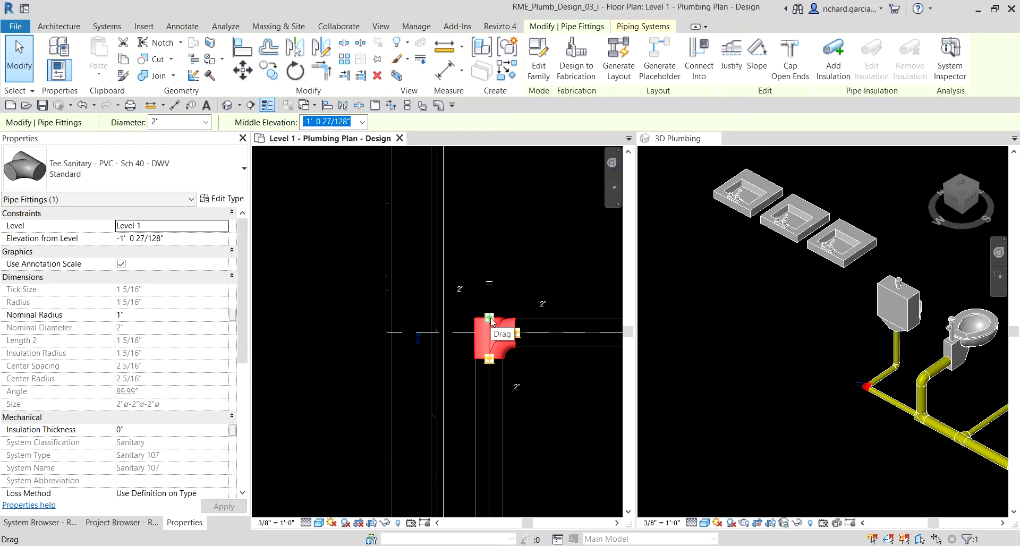
right_click(490, 317)
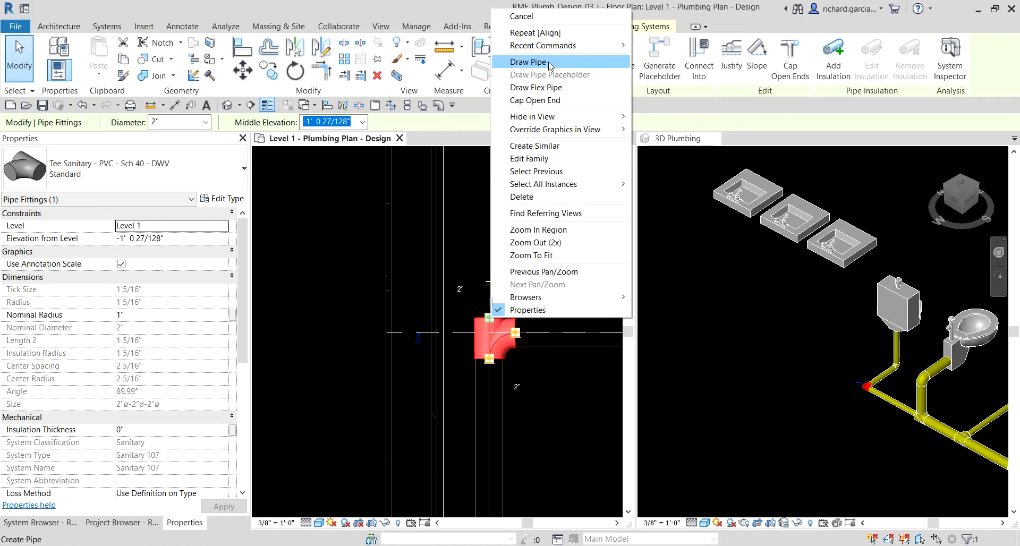
click(531, 61)
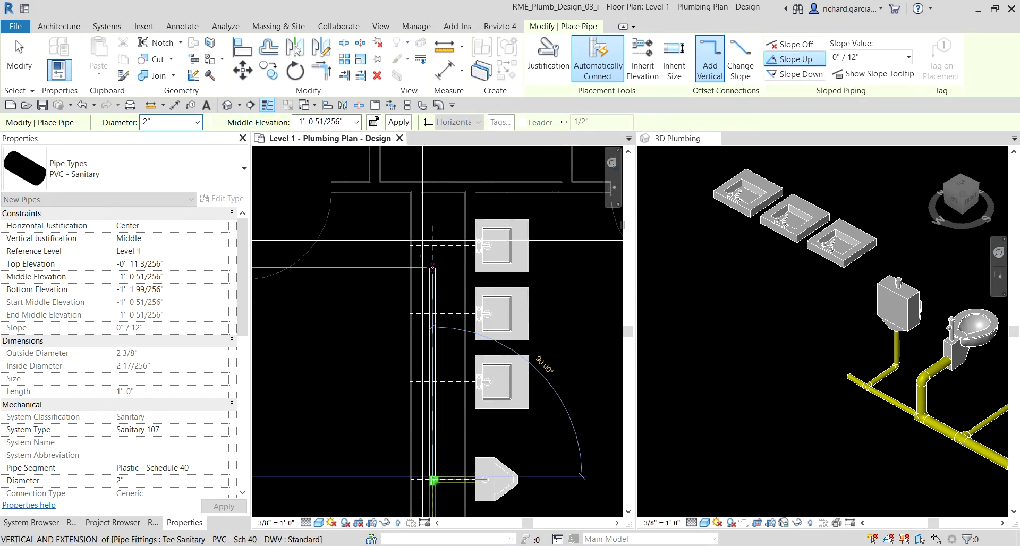
scroll(432, 274, down, 3)
middle_drag(420, 402, 444, 234)
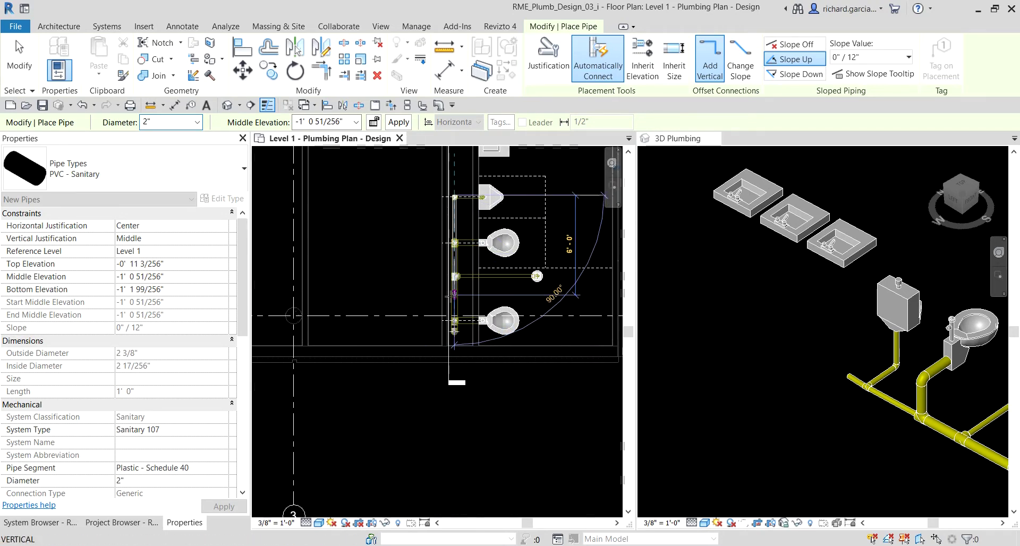
middle_drag(454, 332, 465, 364)
scroll(465, 365, up, 3)
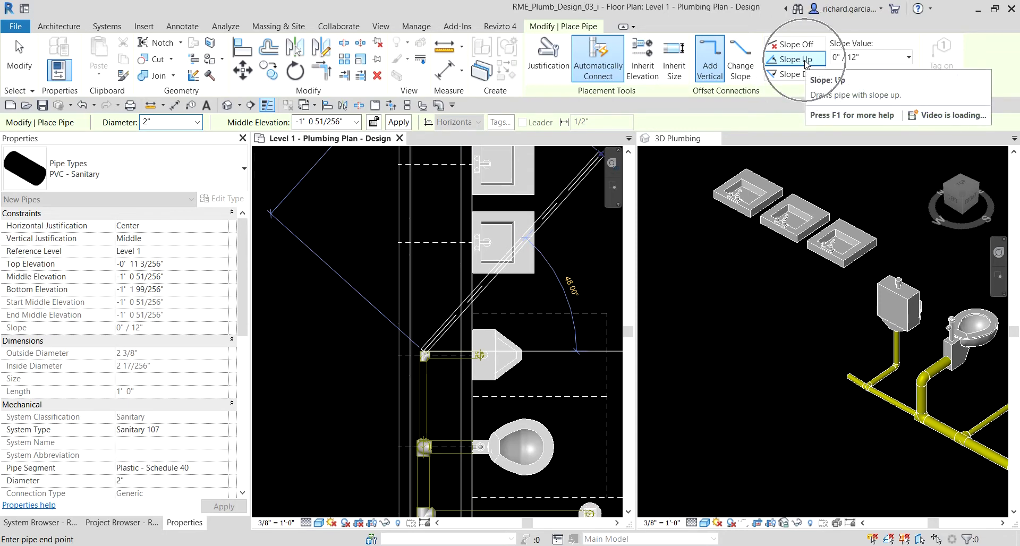
click(892, 58)
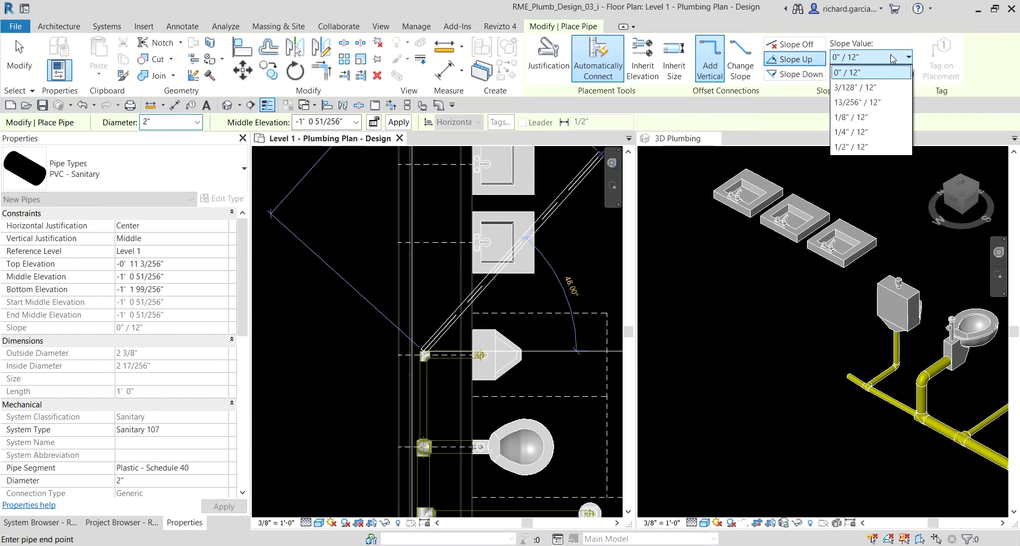
click(850, 118)
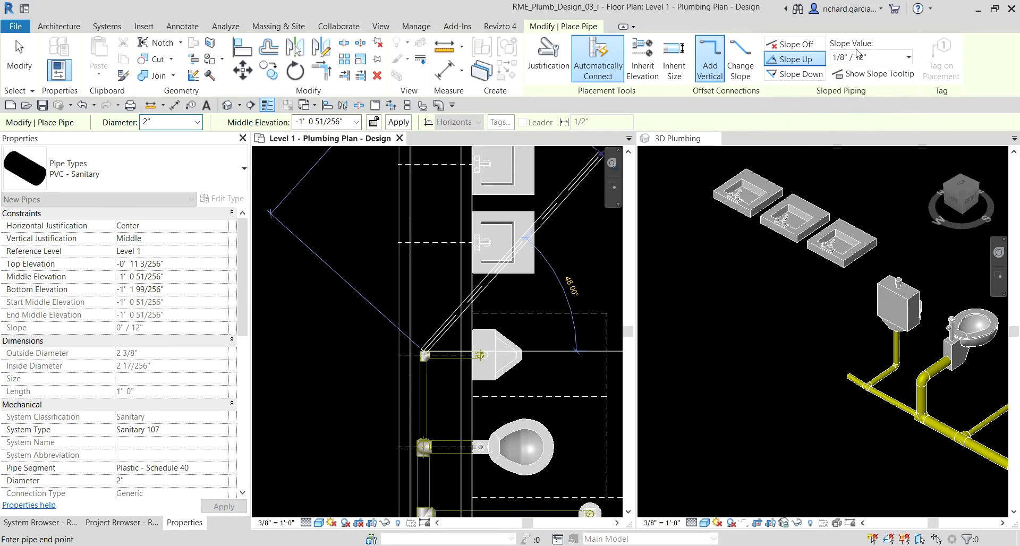
scroll(417, 296, up, 2)
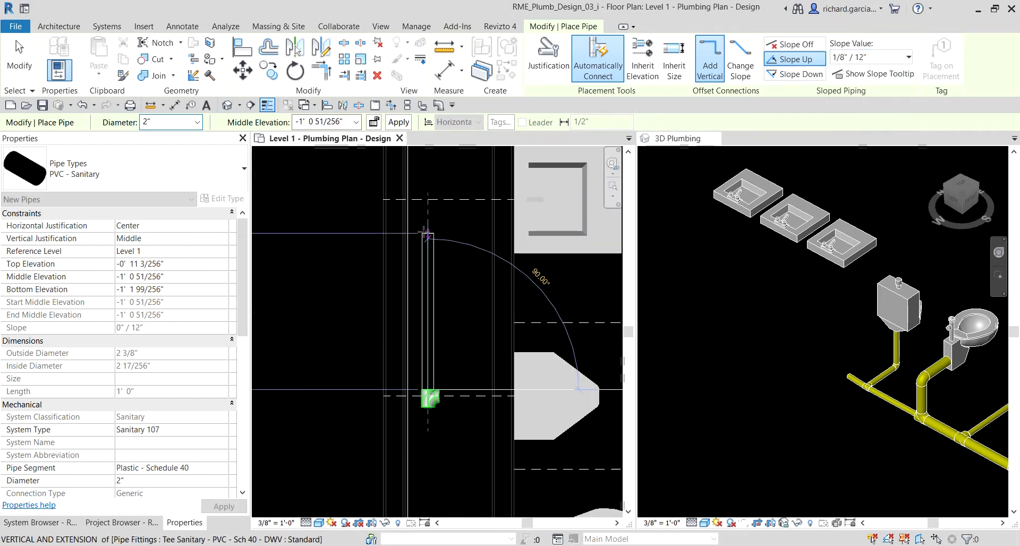
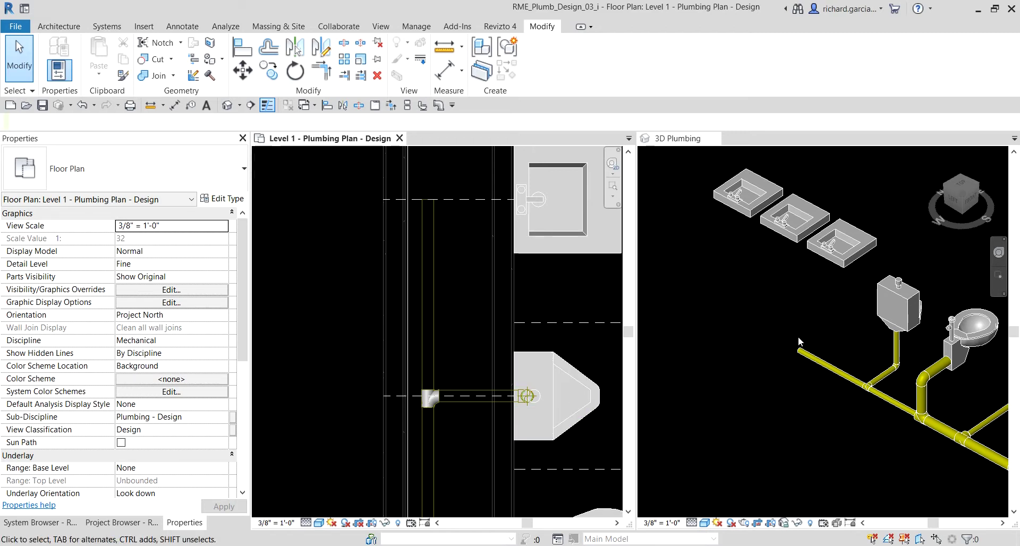
scroll(805, 330, up, 3)
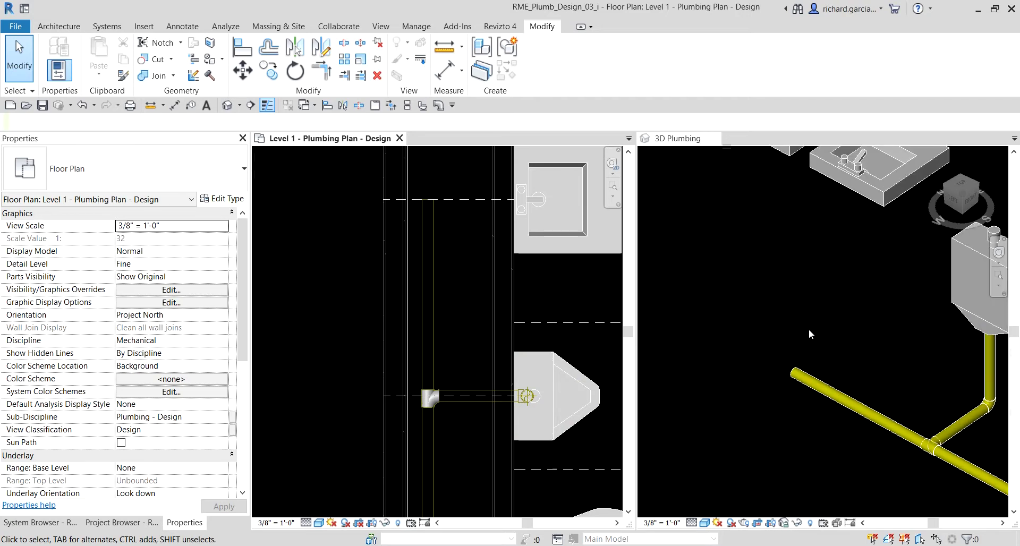
click(808, 330)
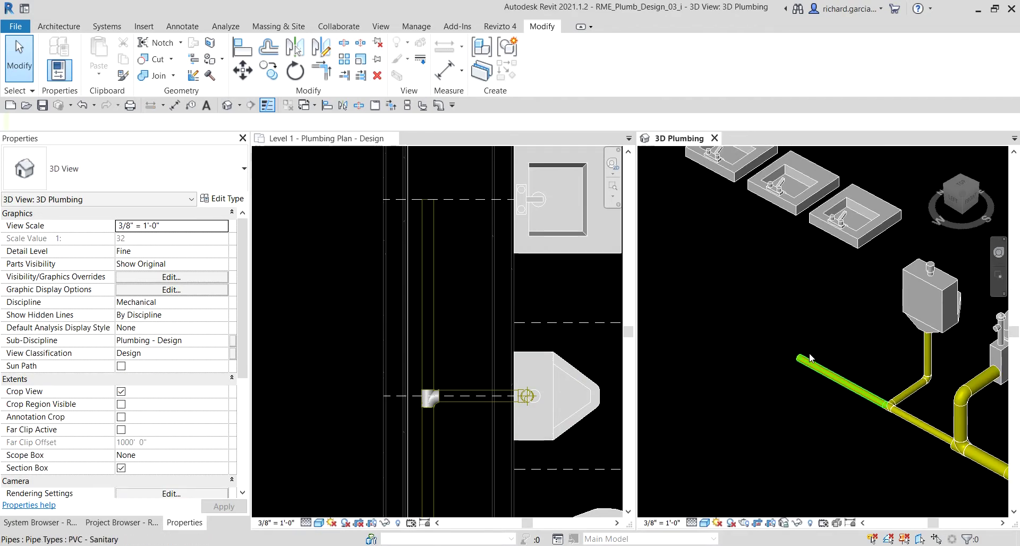
click(800, 361)
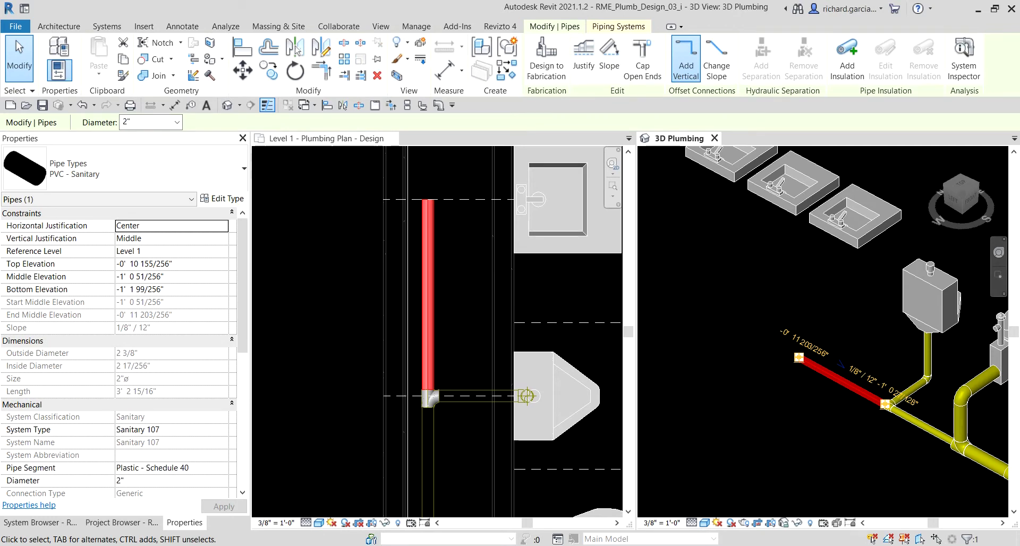
scroll(825, 382, up, 2)
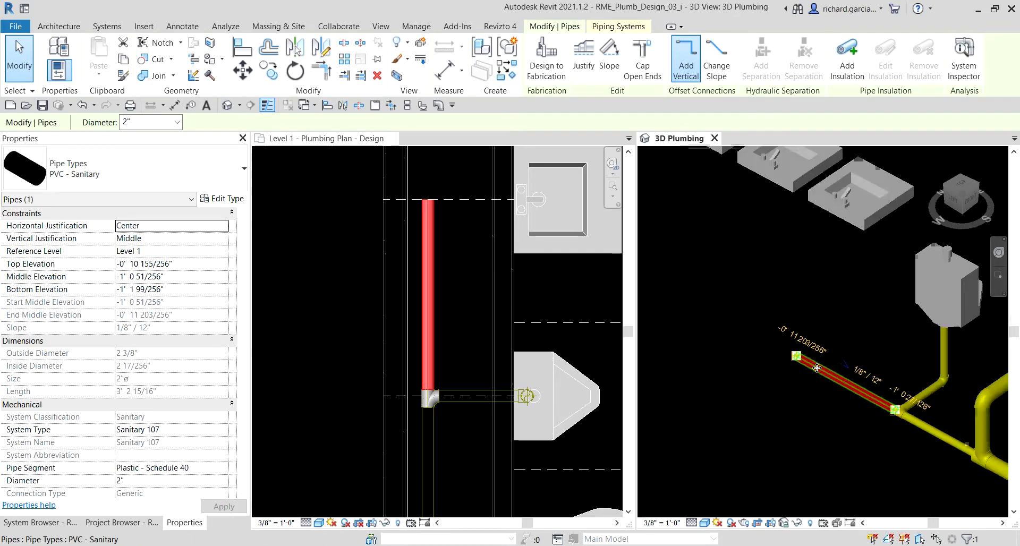
mouse_move(789, 357)
mouse_down()
mouse_move(781, 421)
mouse_move(789, 357)
mouse_up()
right_click(789, 357)
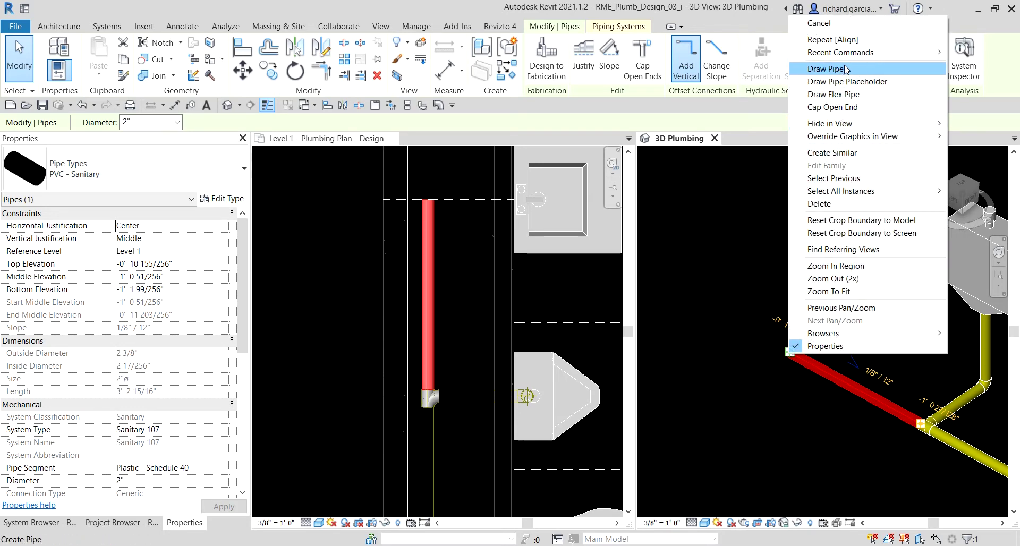
click(845, 69)
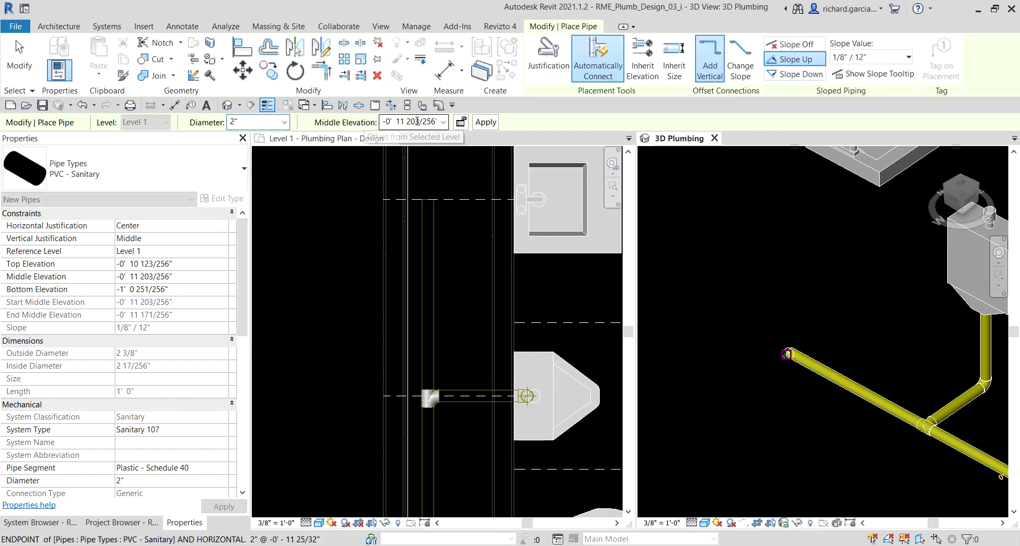
click(417, 121)
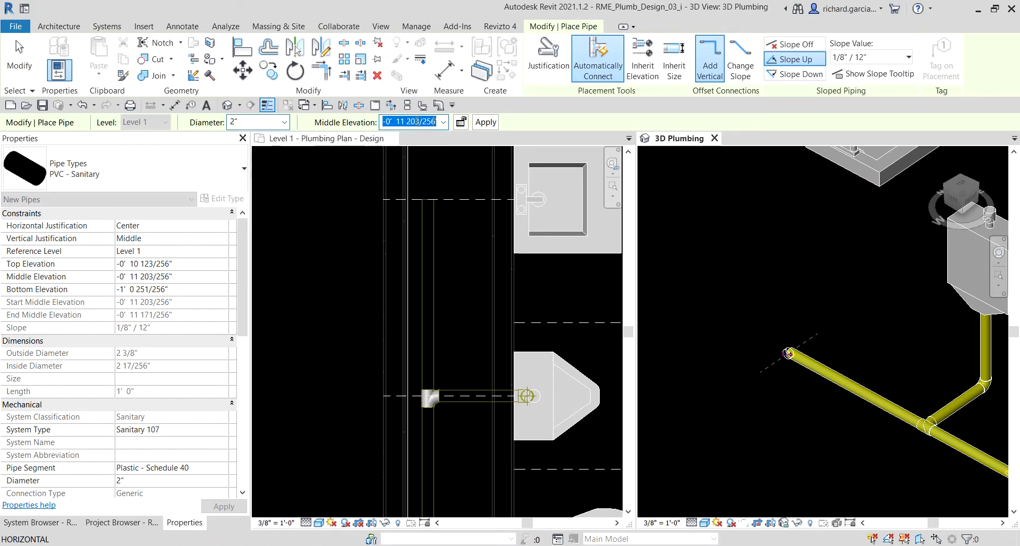
text(2 6)
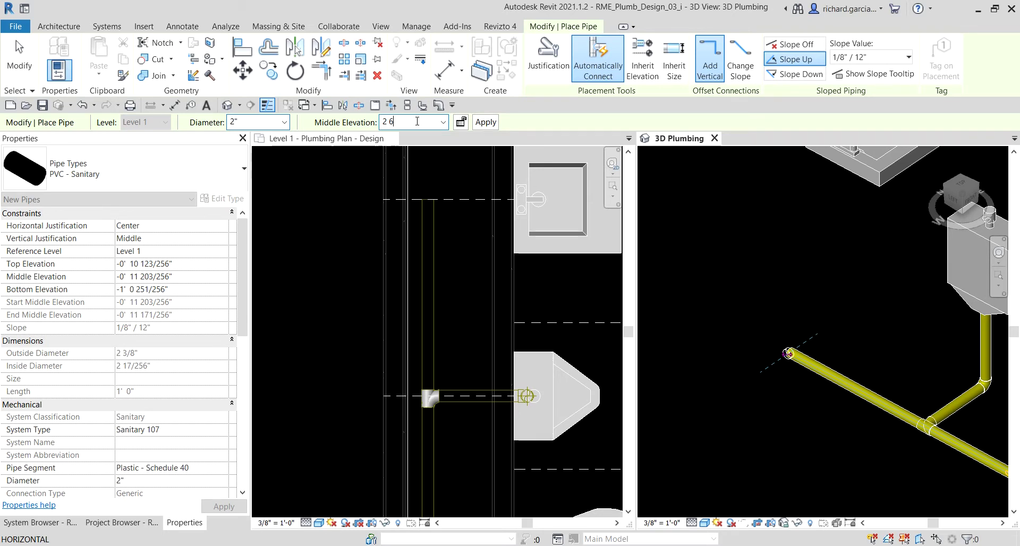
click(486, 123)
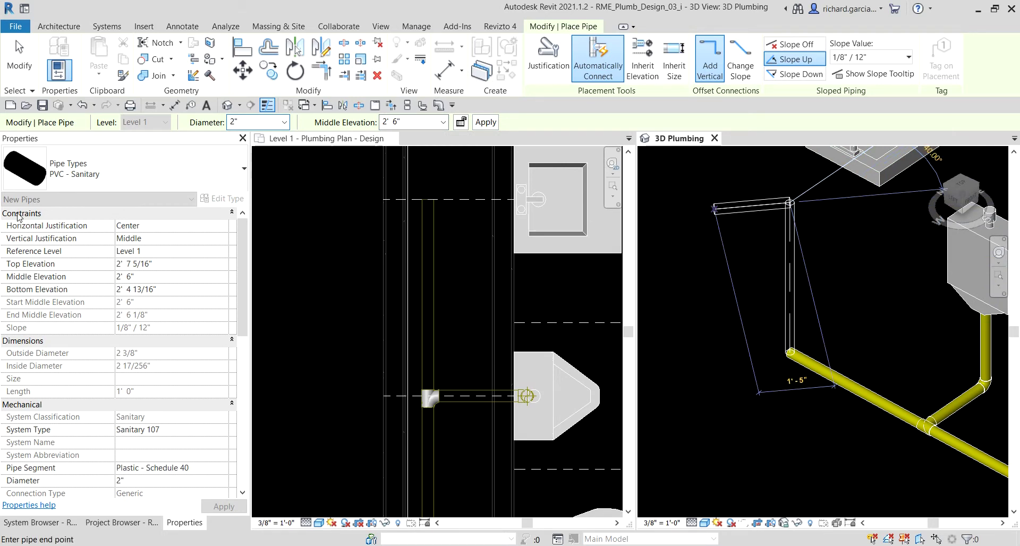
click(19, 61)
scroll(786, 295, down, 3)
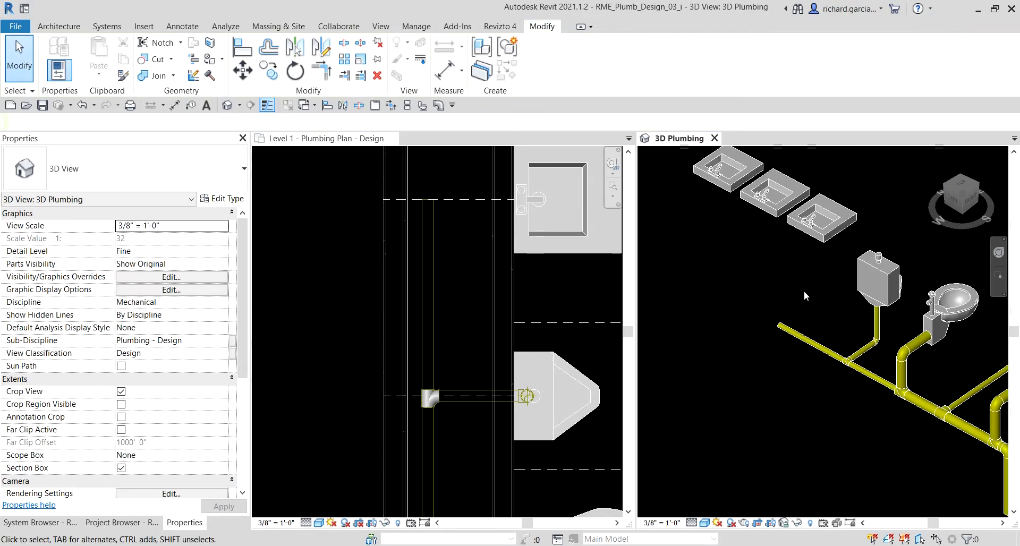
- Draw a 2" vertical riser from the open end of the new sloped pipe up to a middle elevation of 2' 6"
scroll(805, 292, up, 3)
click(737, 386)
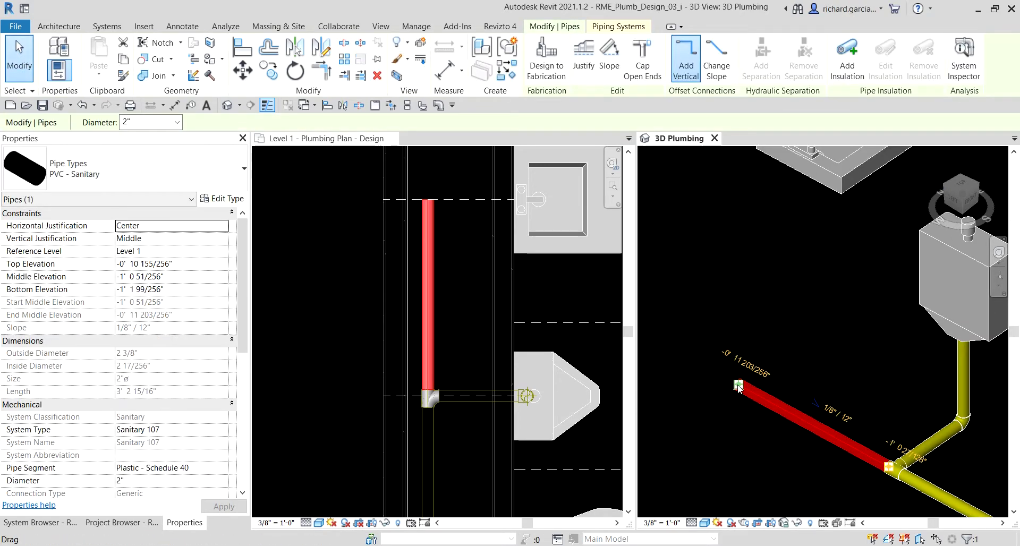
right_click(738, 387)
click(762, 101)
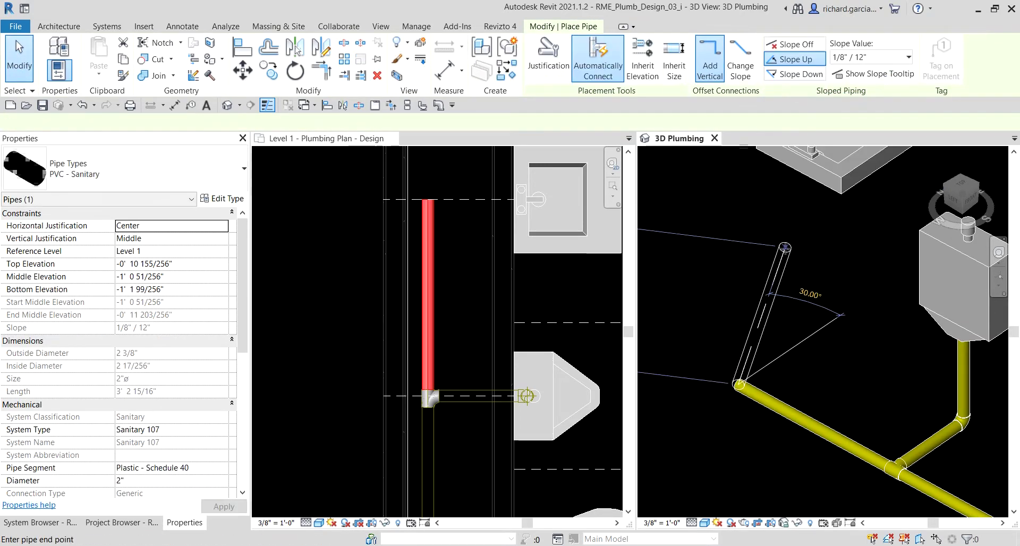
click(426, 123)
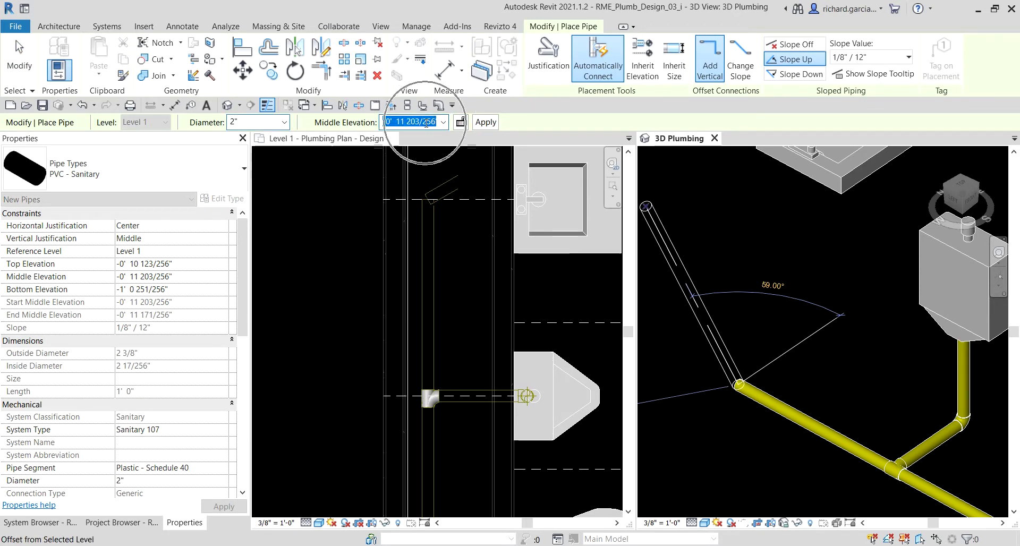
text(2')
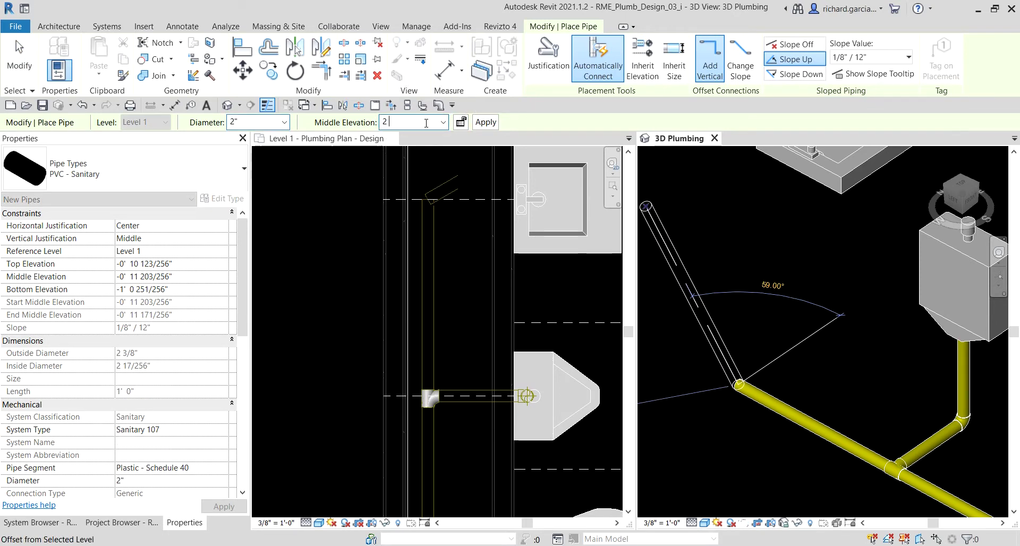
text( 6)
key(Return)
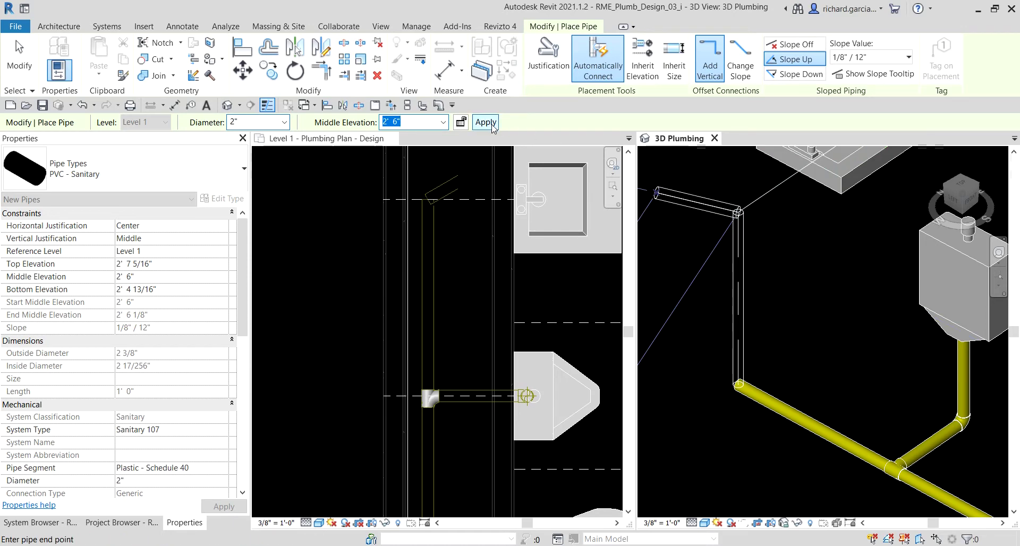
click(486, 122)
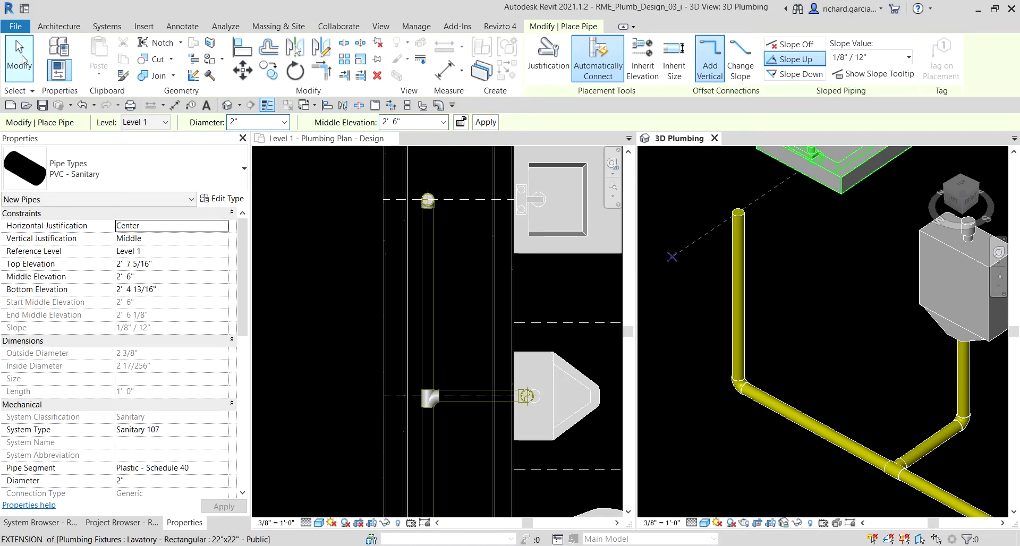
click(22, 60)
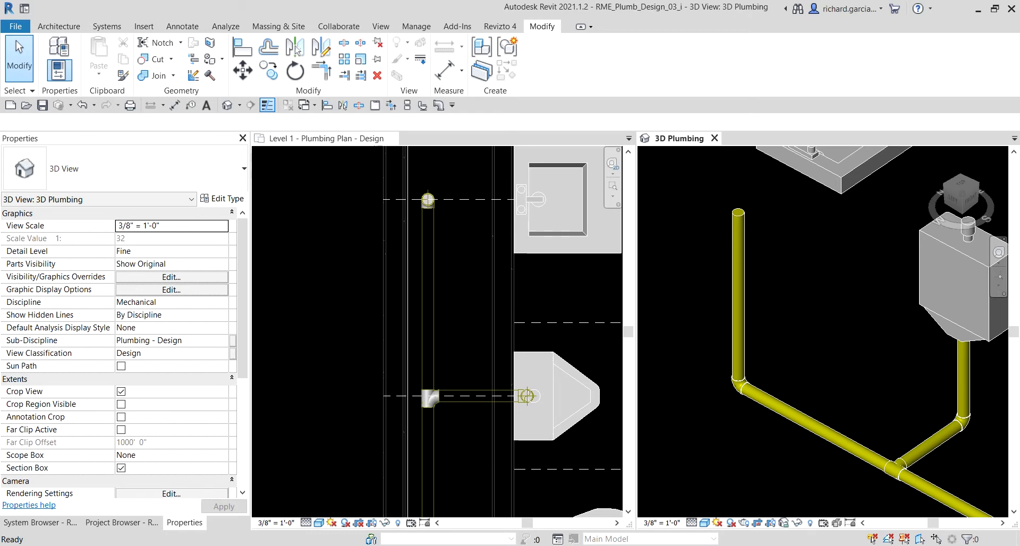
- Place a standard Wye 45 Deg Double - PVC - Sch 40 - DWV fitting partway up the new vertical riser in 3D
click(438, 106)
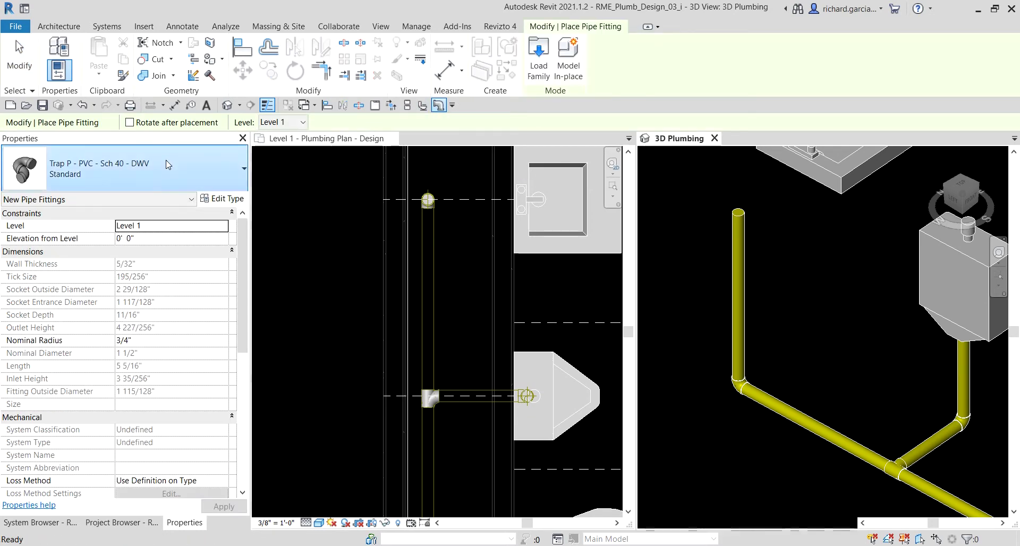
click(167, 164)
scroll(140, 292, down, 1)
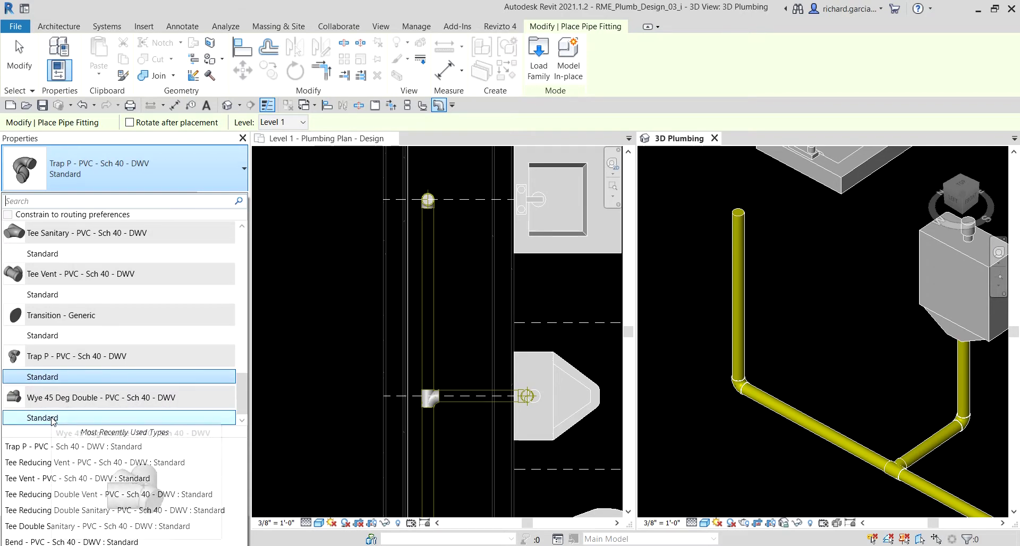
click(53, 418)
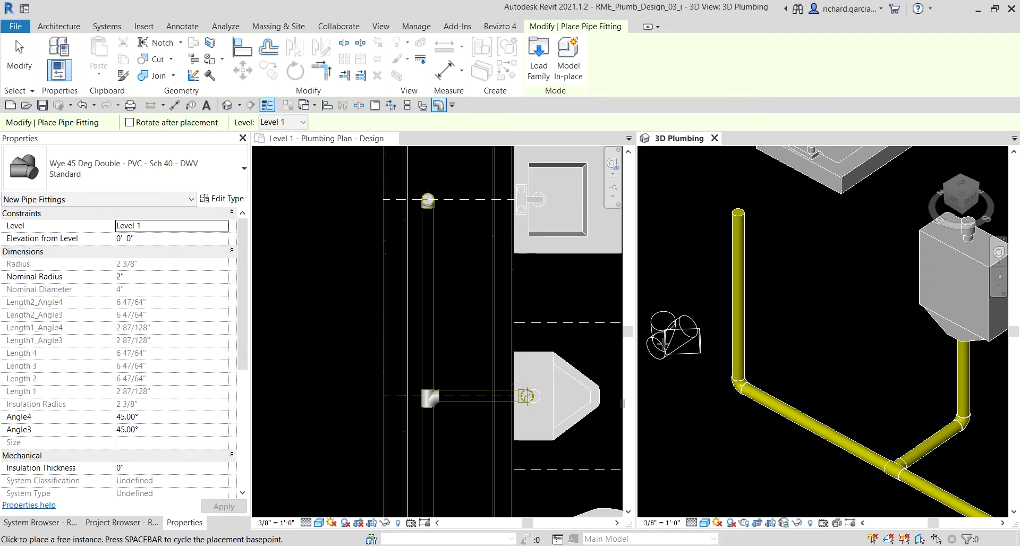
scroll(803, 268, up, 3)
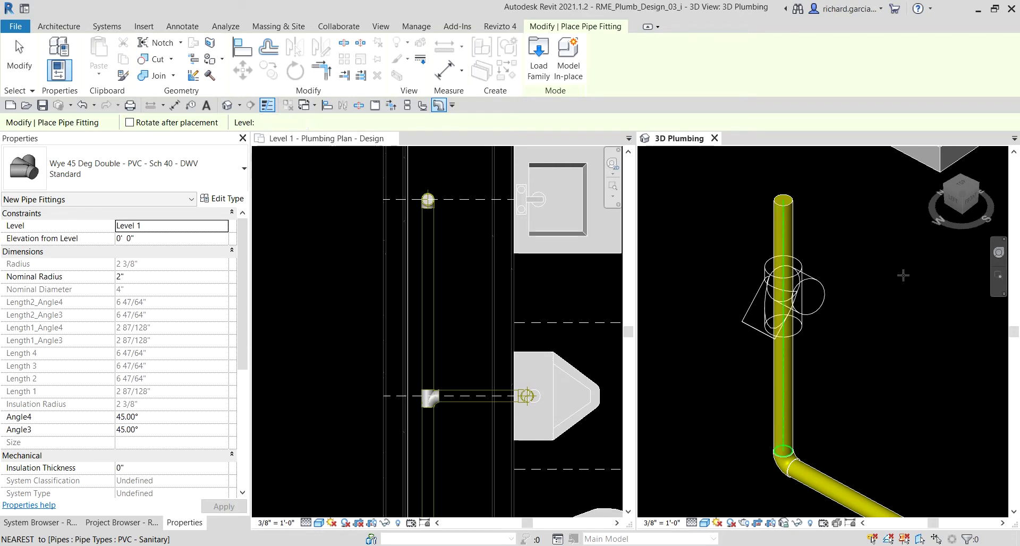
click(783, 285)
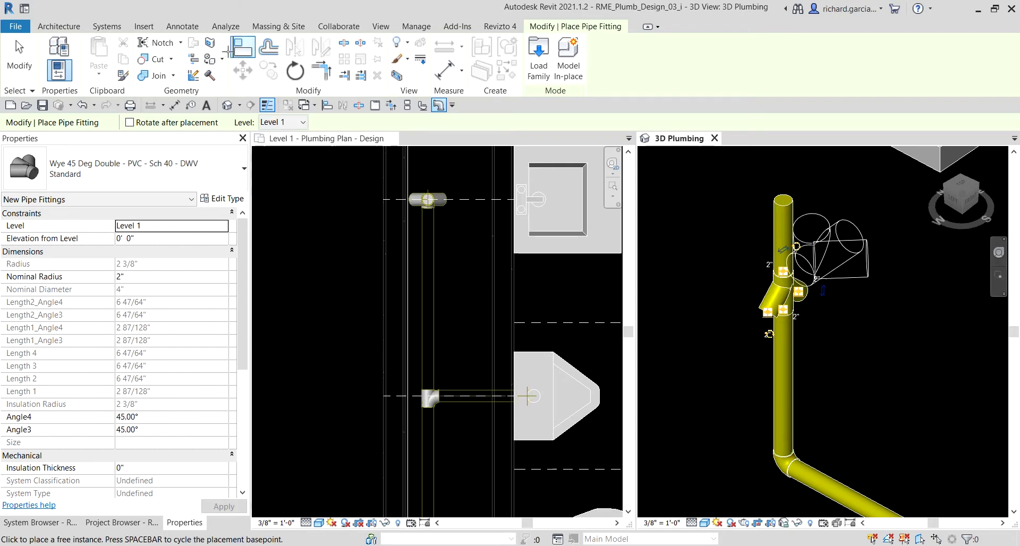
click(19, 56)
scroll(808, 300, down, 4)
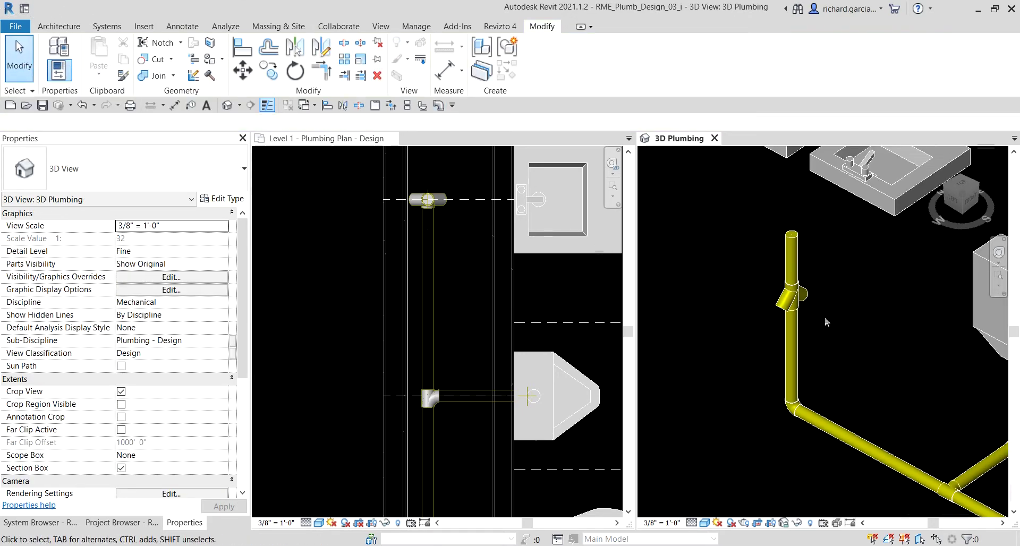
- Rotate the double wye on the riser so its two branches run parallel to the lavatory wall
click(786, 314)
shift+middle_drag(785, 313, 960, 326)
scroll(829, 324, up, 5)
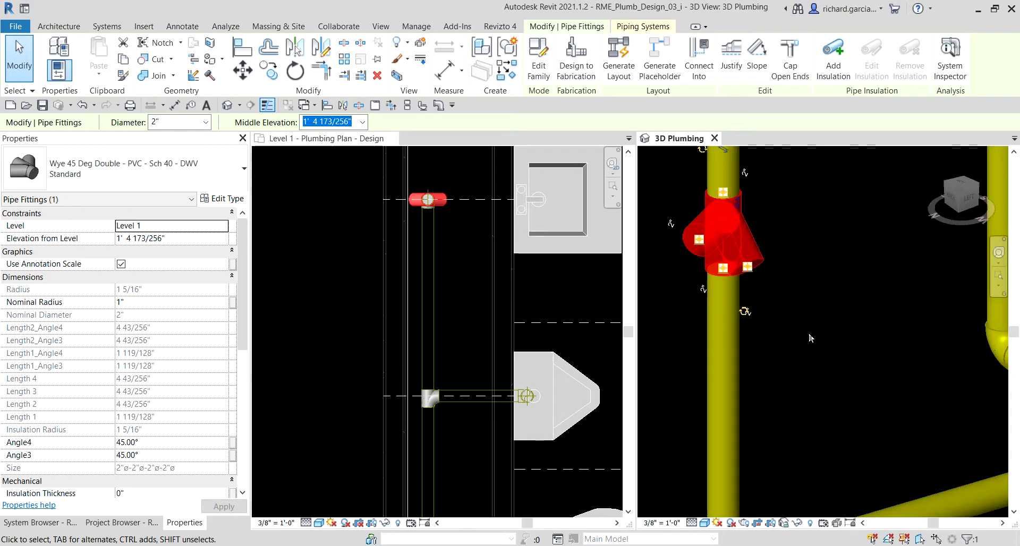
click(743, 317)
click(814, 301)
scroll(822, 301, down, 2)
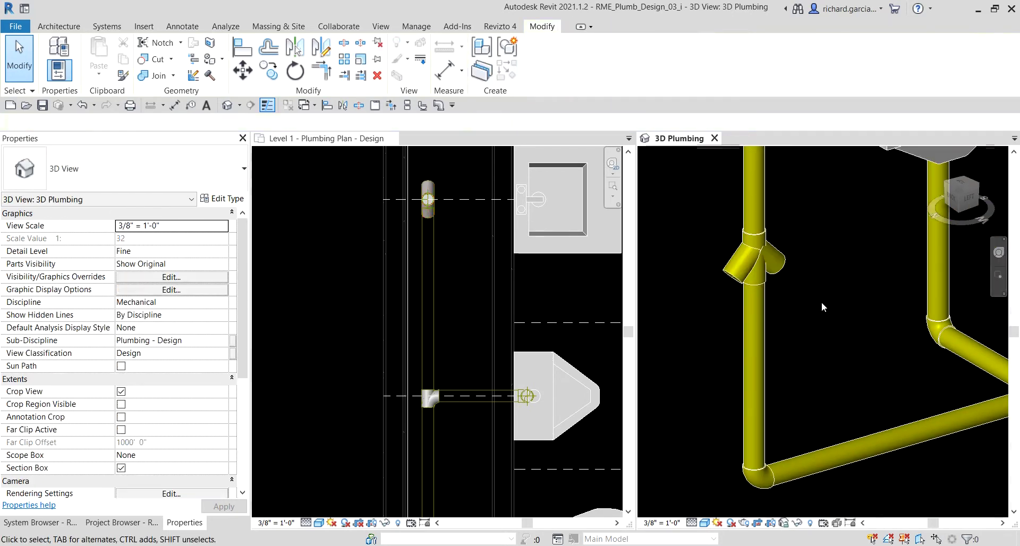
- Flip the double wye on the riser so its two side branches point upward
click(784, 269)
middle_drag(784, 269, 840, 373)
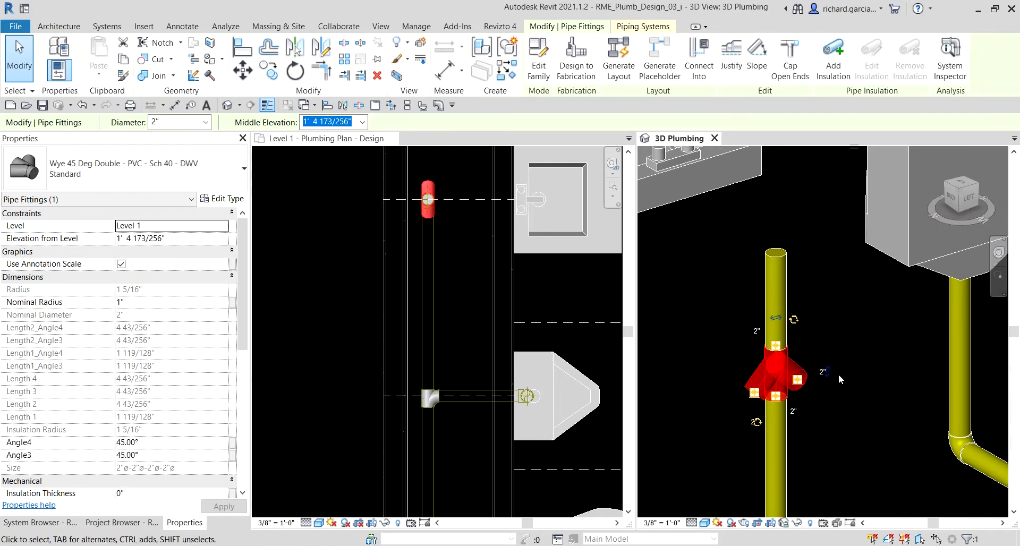
scroll(838, 374, up, 2)
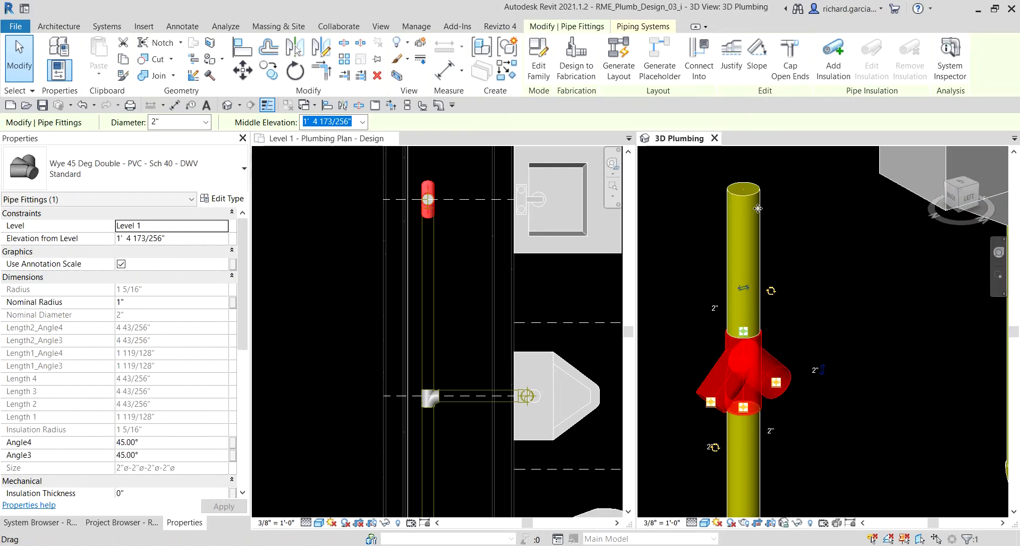
click(824, 369)
click(825, 369)
click(832, 372)
scroll(823, 372, down, 3)
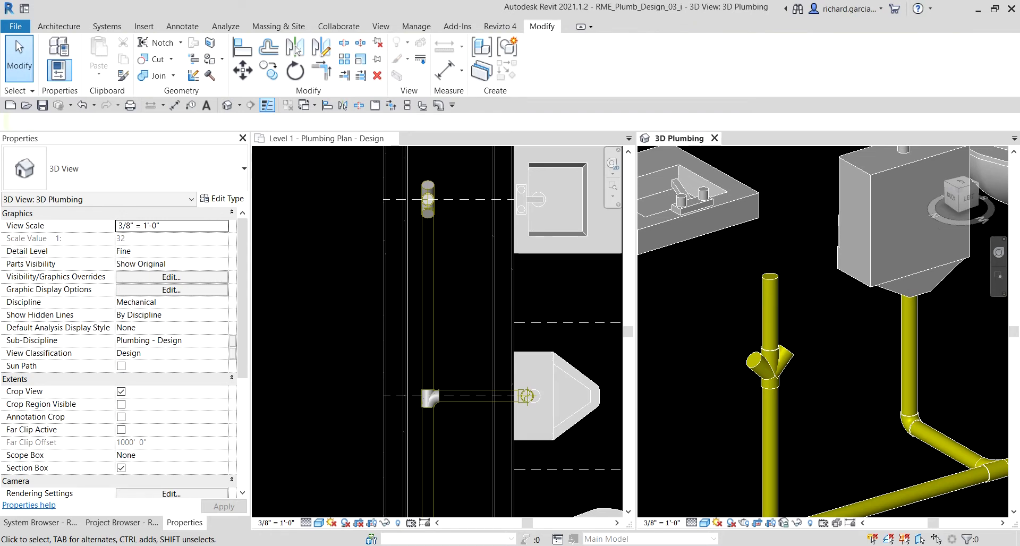
- Set the double wye's middle elevation to 6"
scroll(822, 377, down, 3)
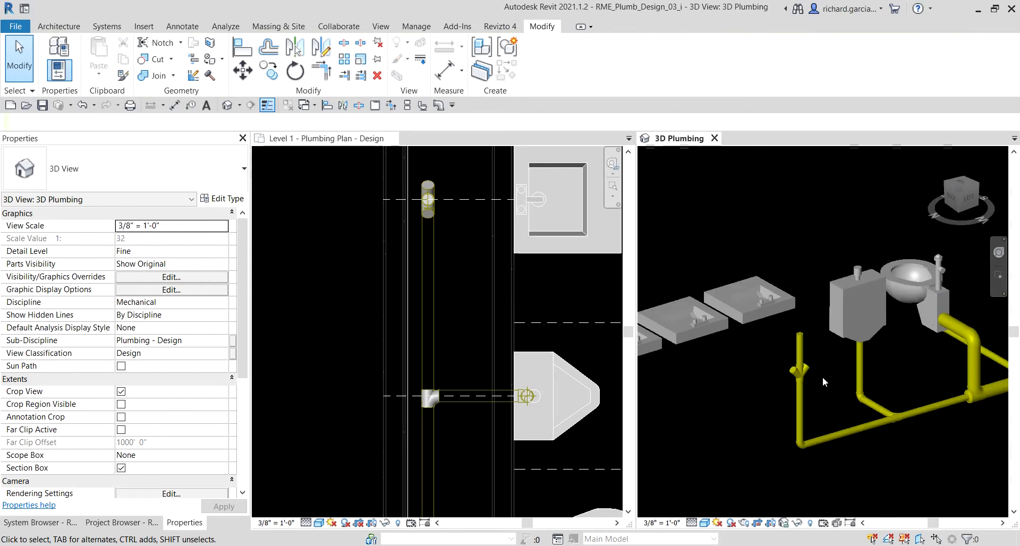
shift+middle_drag(823, 377, 752, 388)
scroll(826, 317, up, 4)
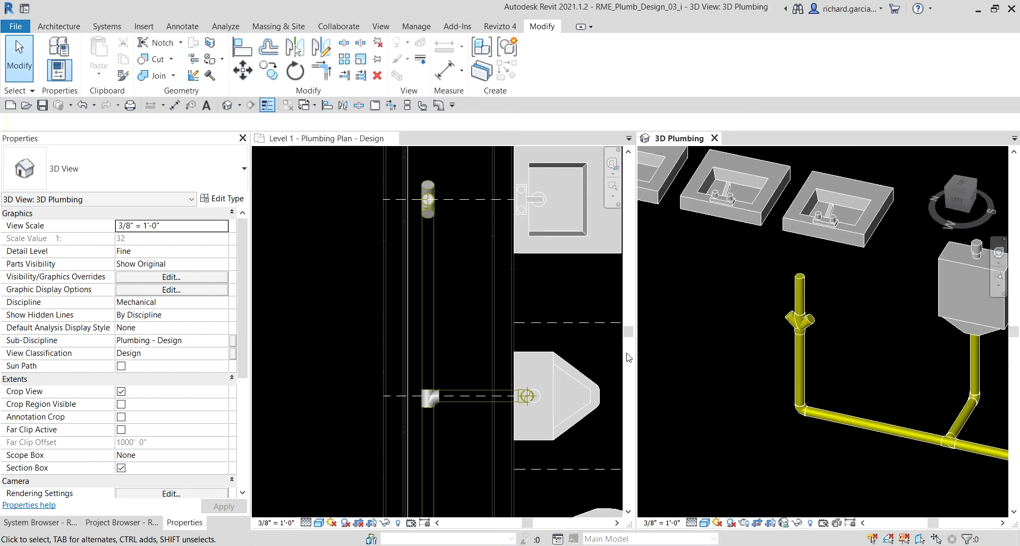
scroll(813, 324, up, 2)
click(814, 328)
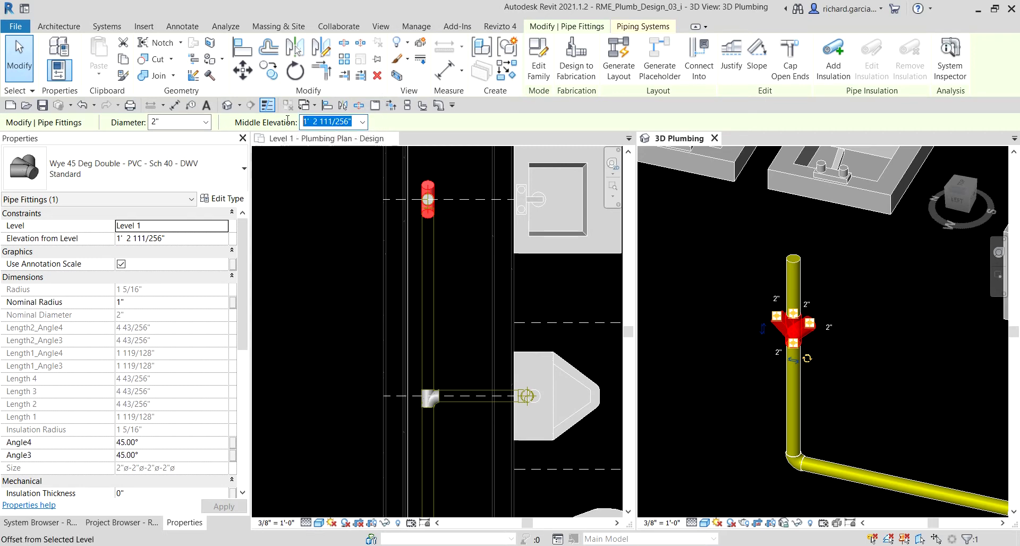
text(6)
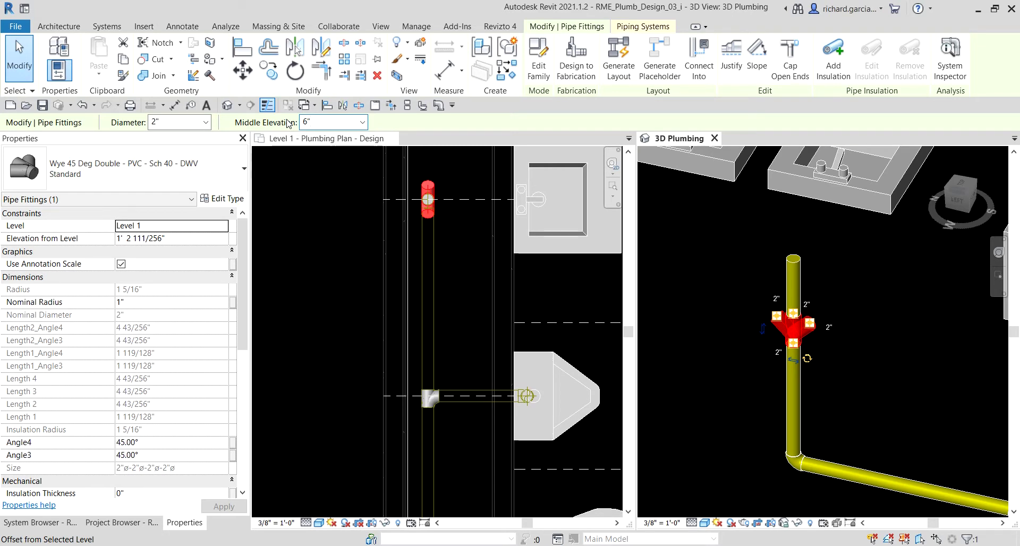
click(904, 342)
scroll(904, 343, down, 3)
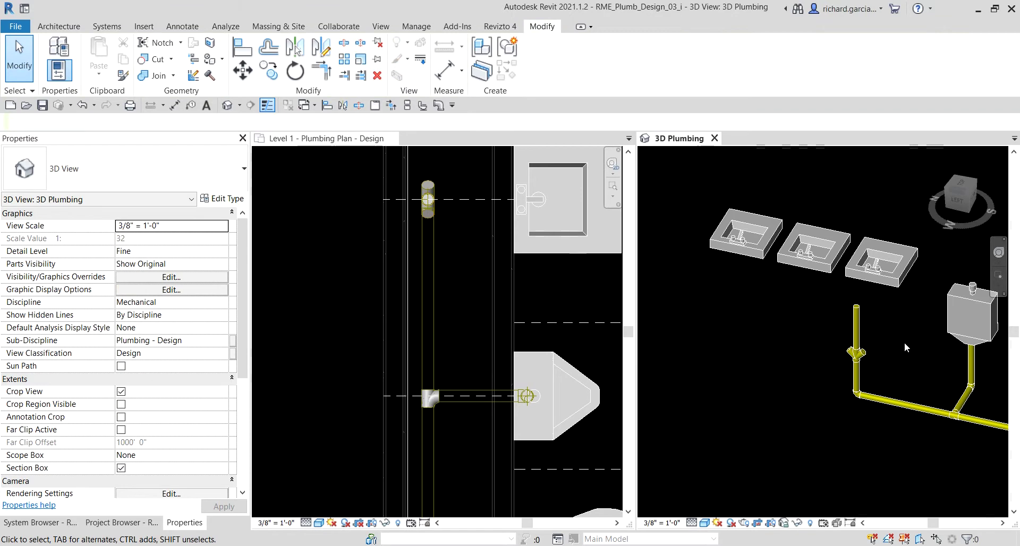
scroll(481, 309, down, 2)
- Move the riser together with its double wye and bottom bend in plan to the middle lavatory's reference line
click(469, 362)
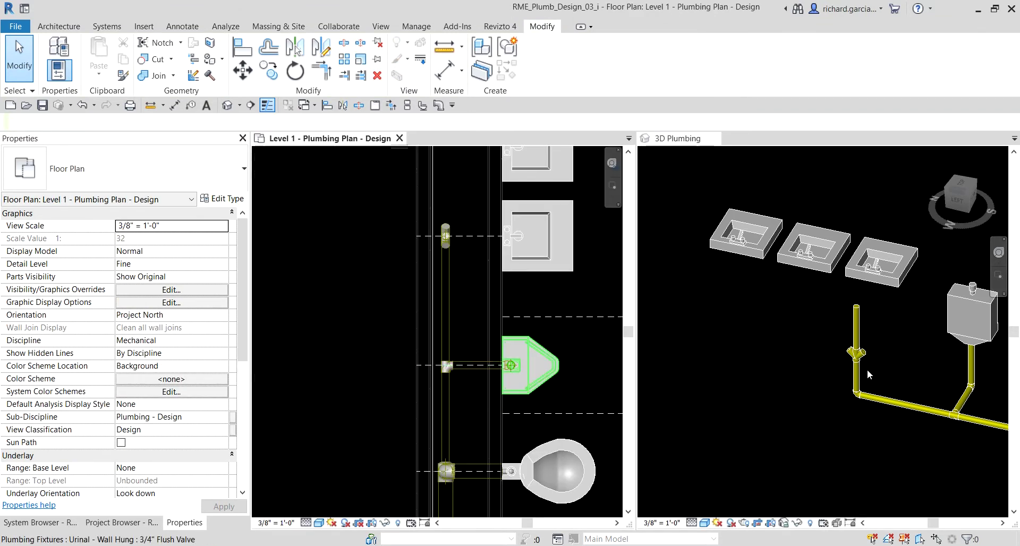
scroll(850, 329, up, 2)
drag(834, 422, 890, 245)
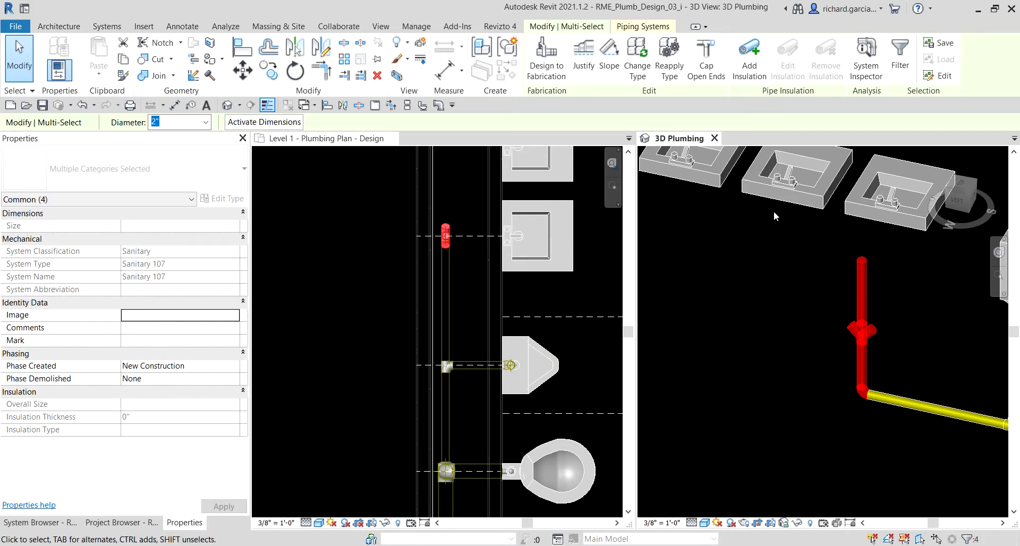
scroll(451, 239, down, 1)
scroll(454, 228, up, 3)
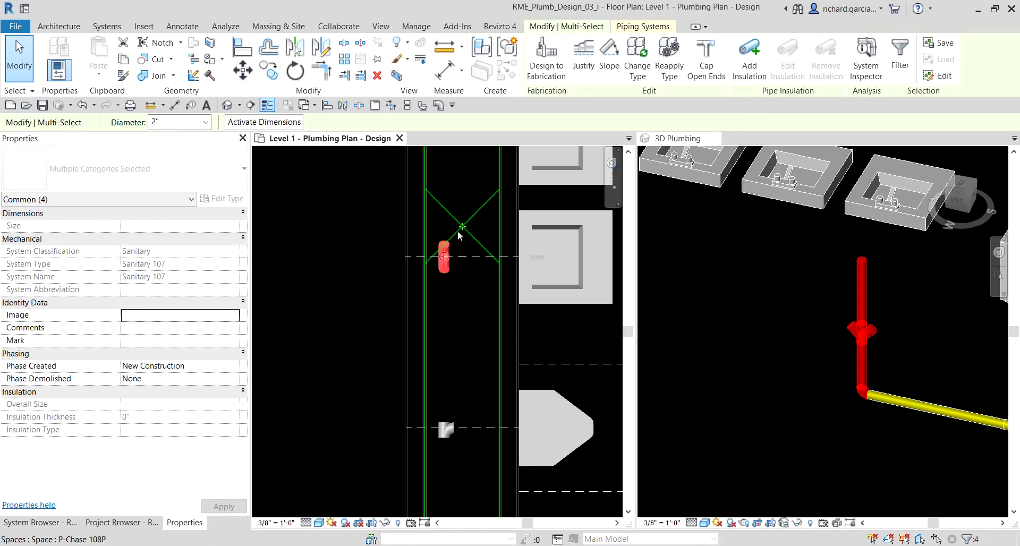
middle_drag(454, 228, 453, 340)
scroll(440, 282, up, 3)
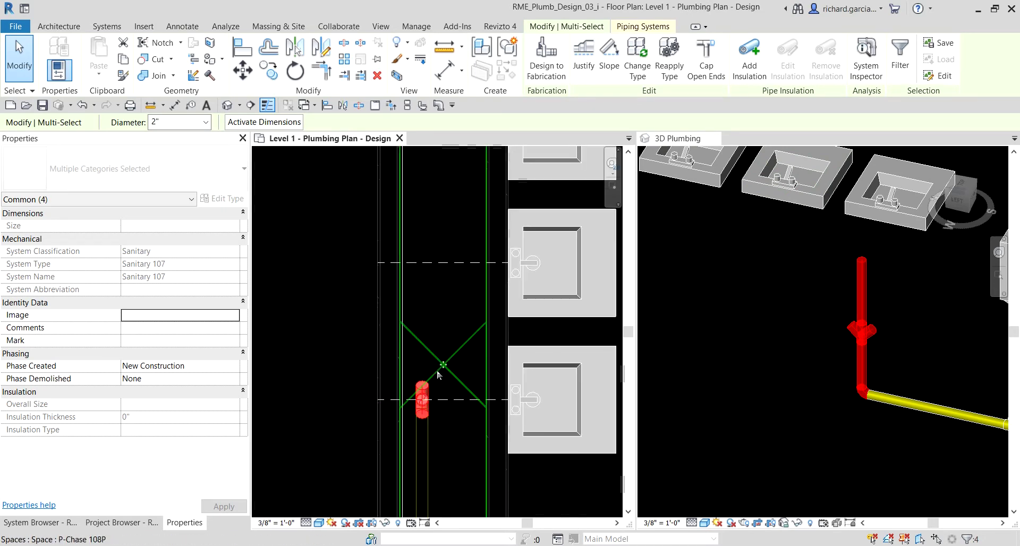
click(242, 69)
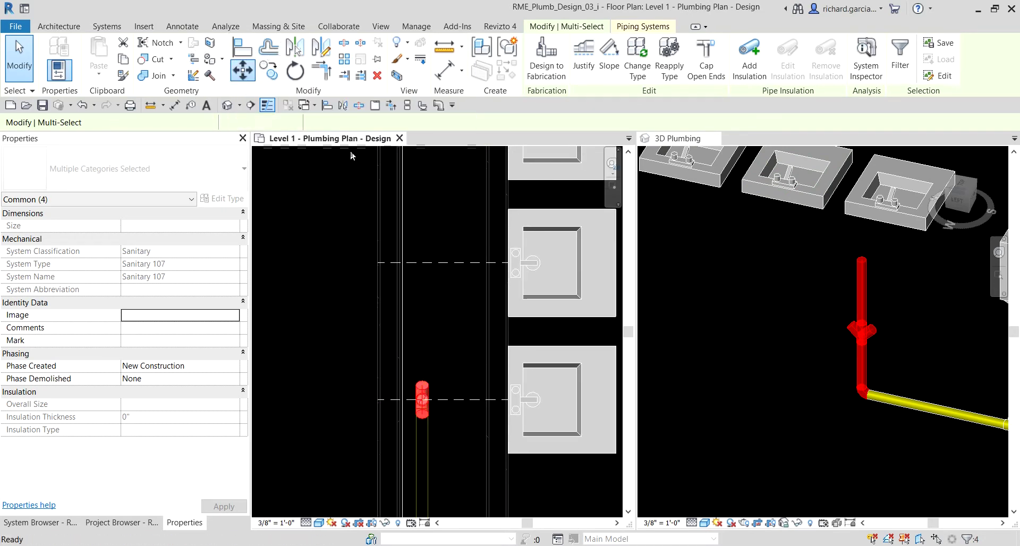
click(449, 399)
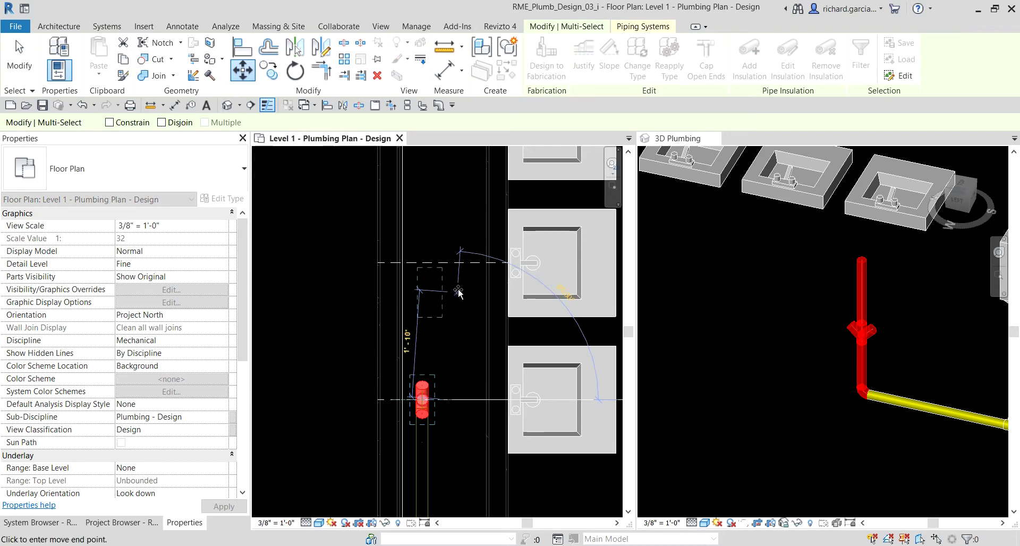
click(450, 263)
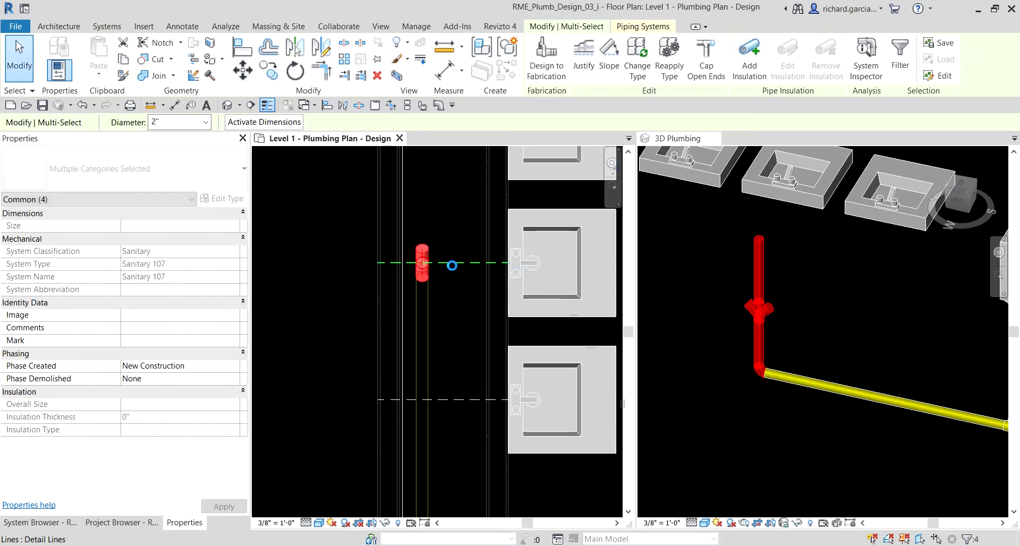
click(18, 52)
- Check the slope of the extended 2" pipe between the moved riser and the urinal tee in 3D
scroll(783, 333, down, 2)
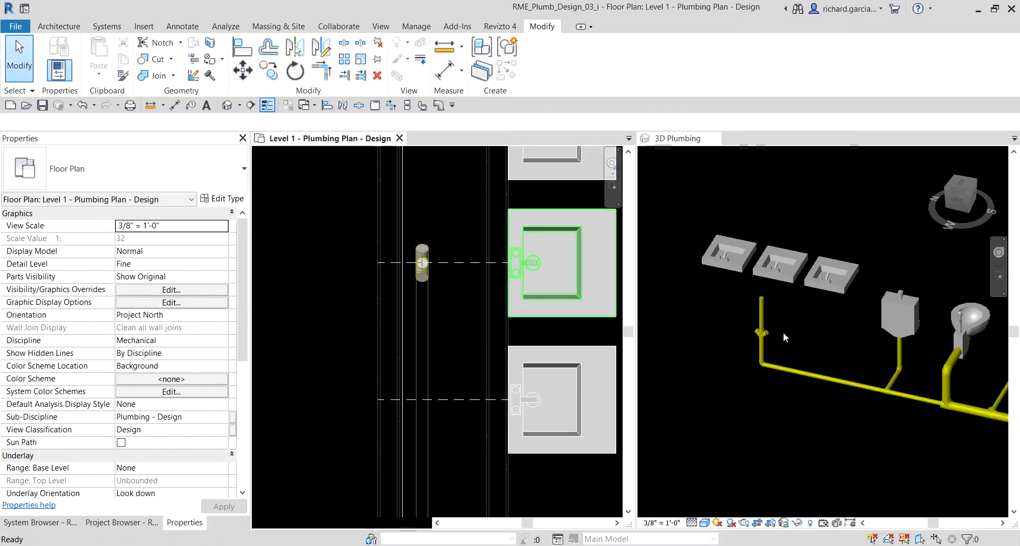
shift+middle_drag(783, 333, 790, 379)
click(788, 384)
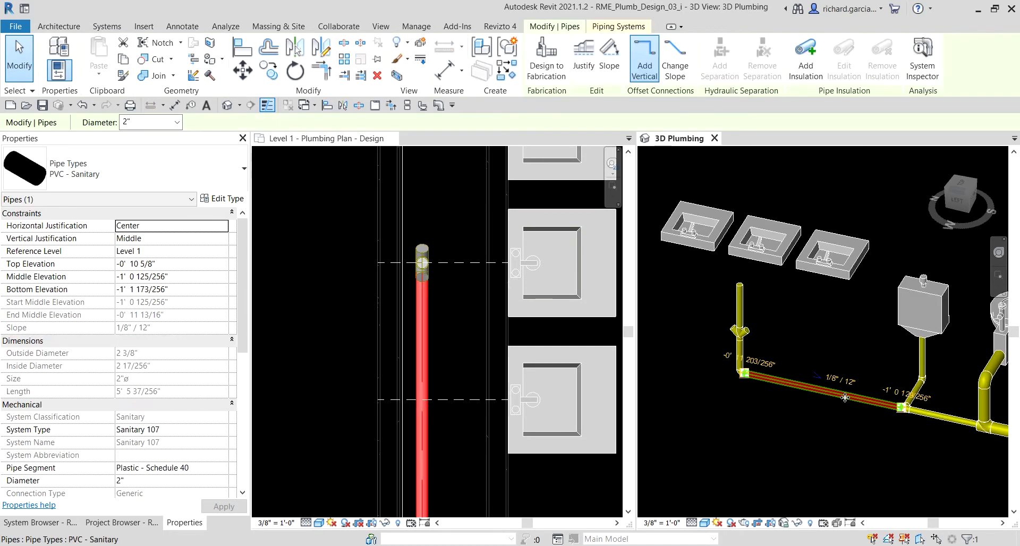
scroll(794, 375, up, 2)
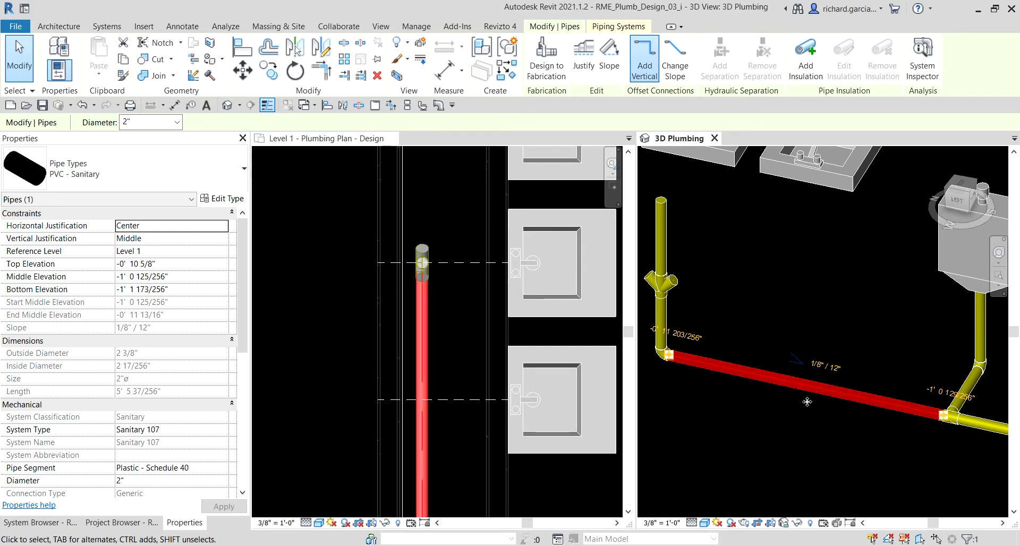
click(828, 476)
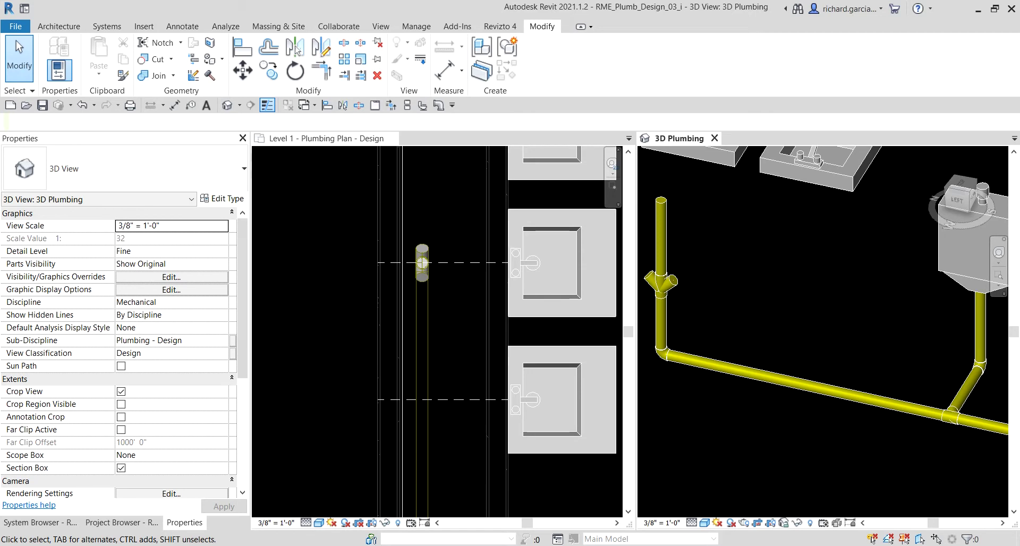
- Open Section 38 from its section mark in the plumbing plan, showing the riser and double wye below the lavatories
click(282, 260)
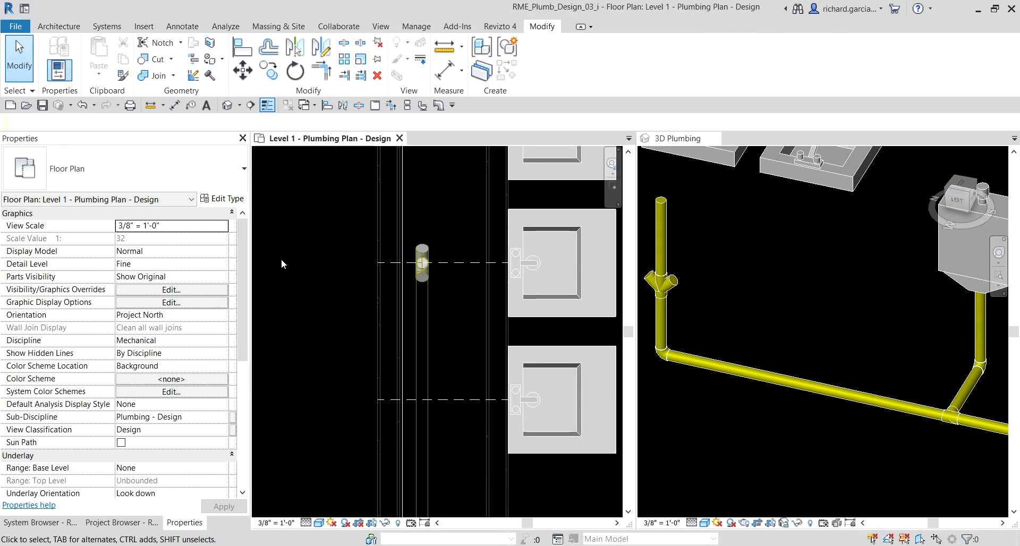
scroll(282, 259, down, 5)
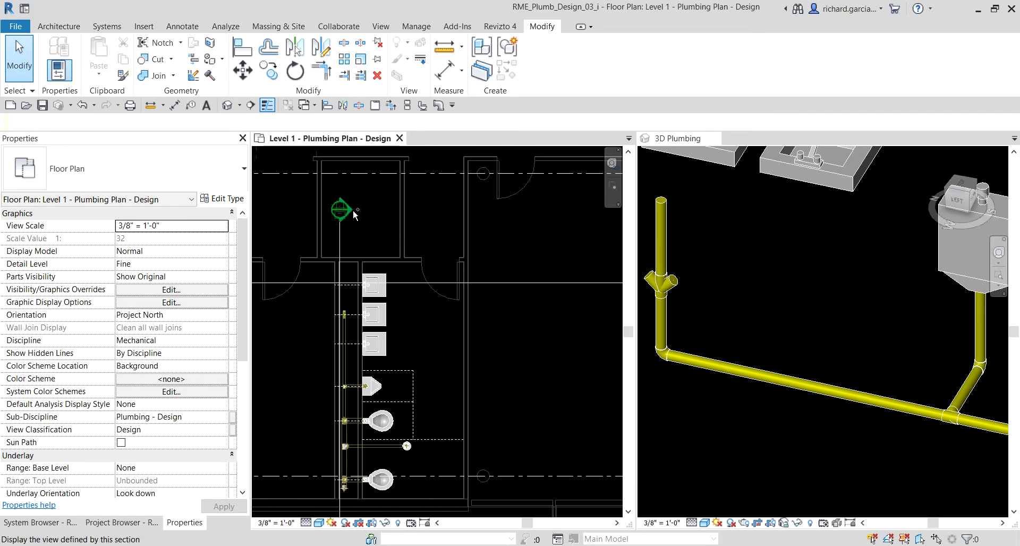
double_click(352, 211)
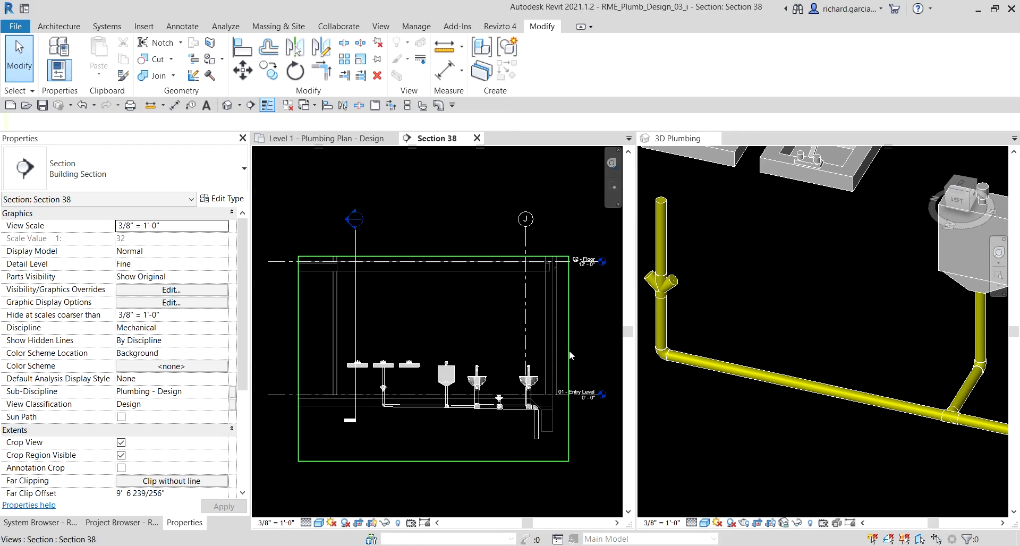
scroll(374, 390, up, 5)
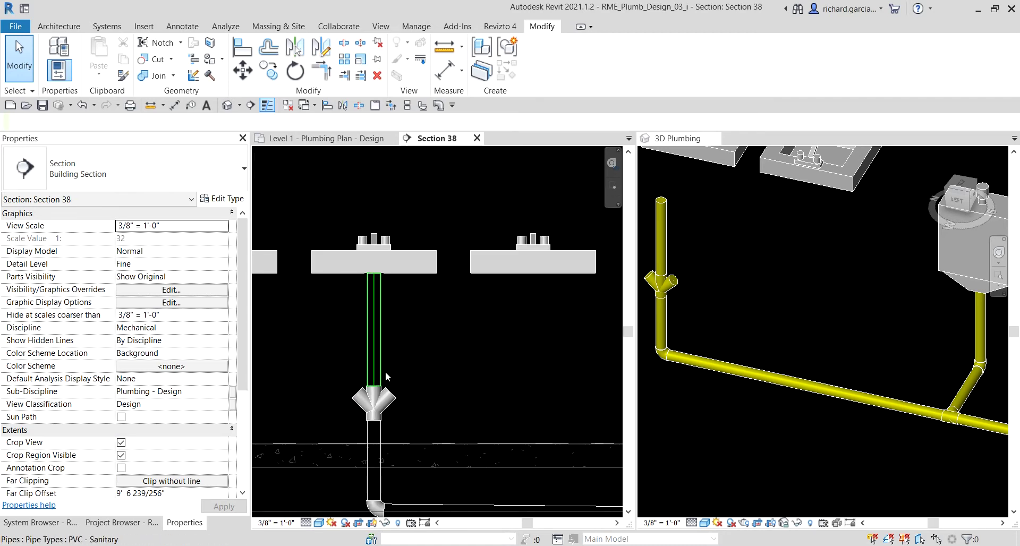
scroll(387, 380, down, 1)
- Draw a 2" pipe at 45° upward from the double wye's right-hand outlet in the section
click(393, 396)
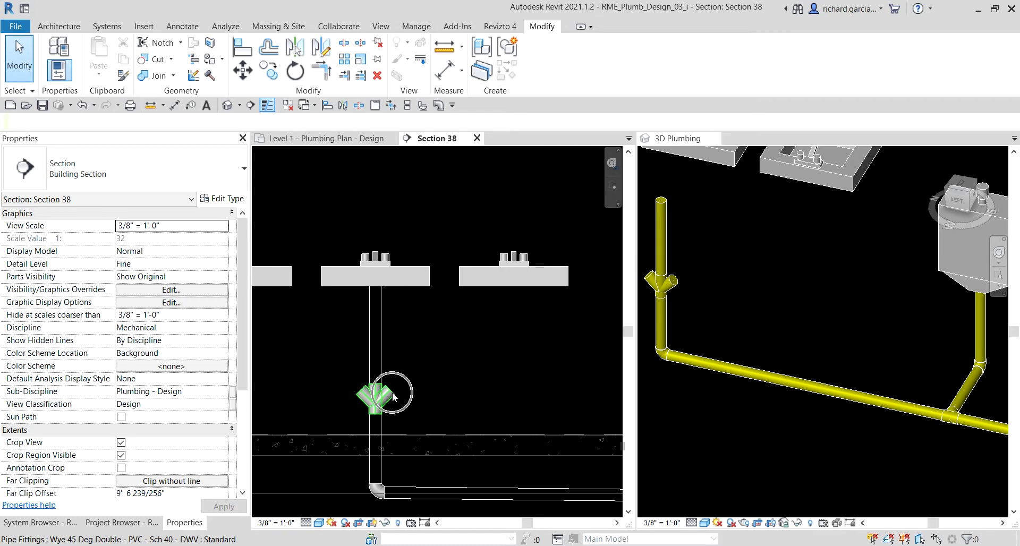
click(393, 396)
scroll(391, 393, up, 3)
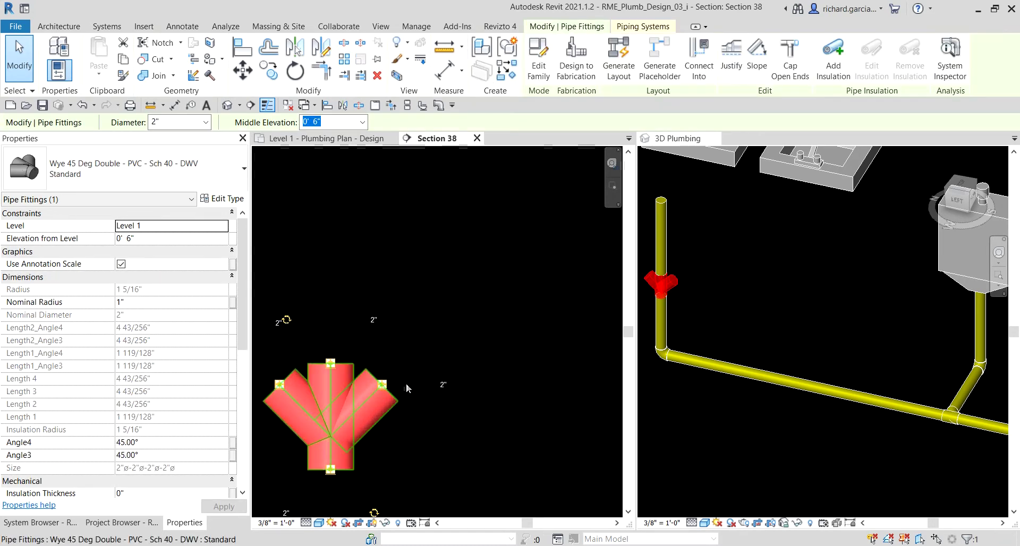
right_click(385, 390)
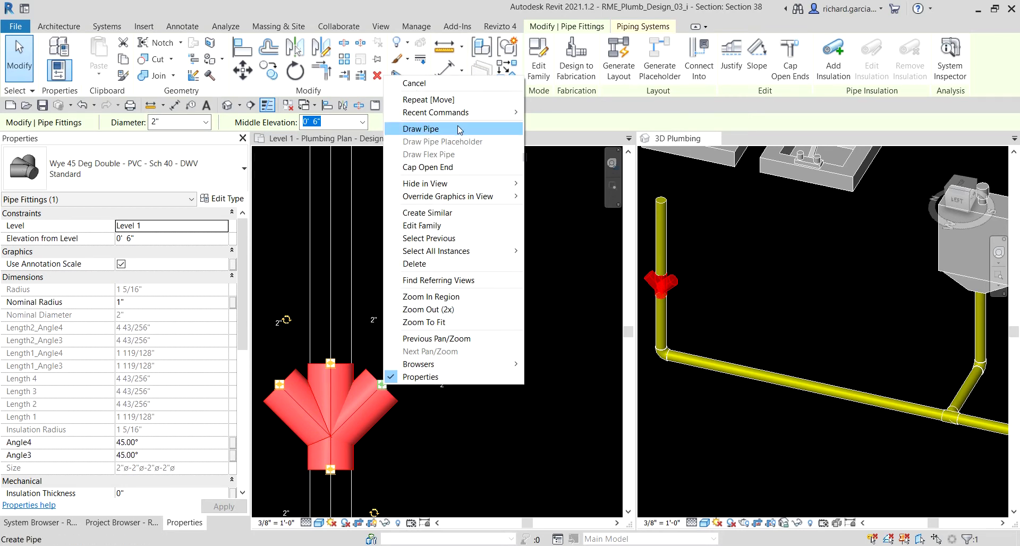
click(458, 130)
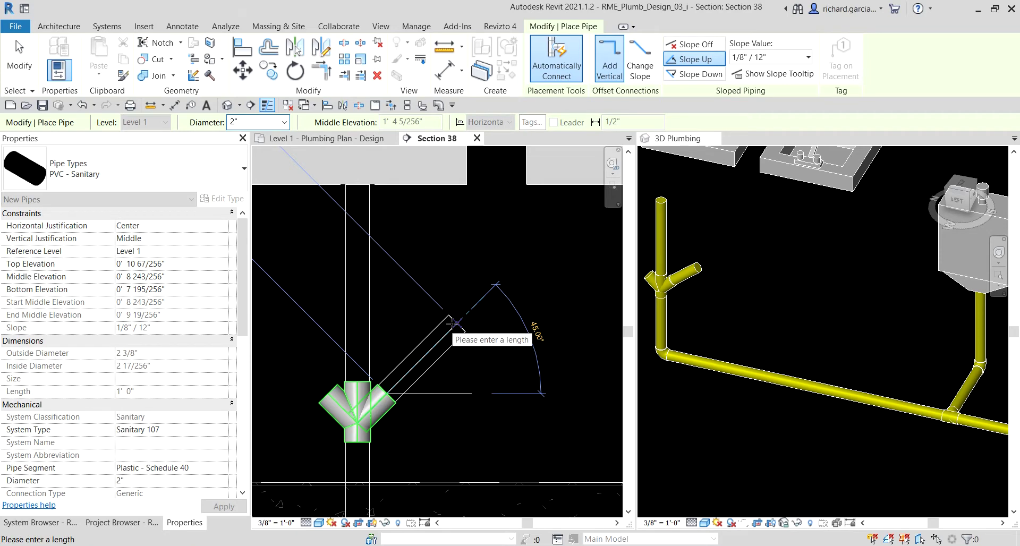
click(467, 311)
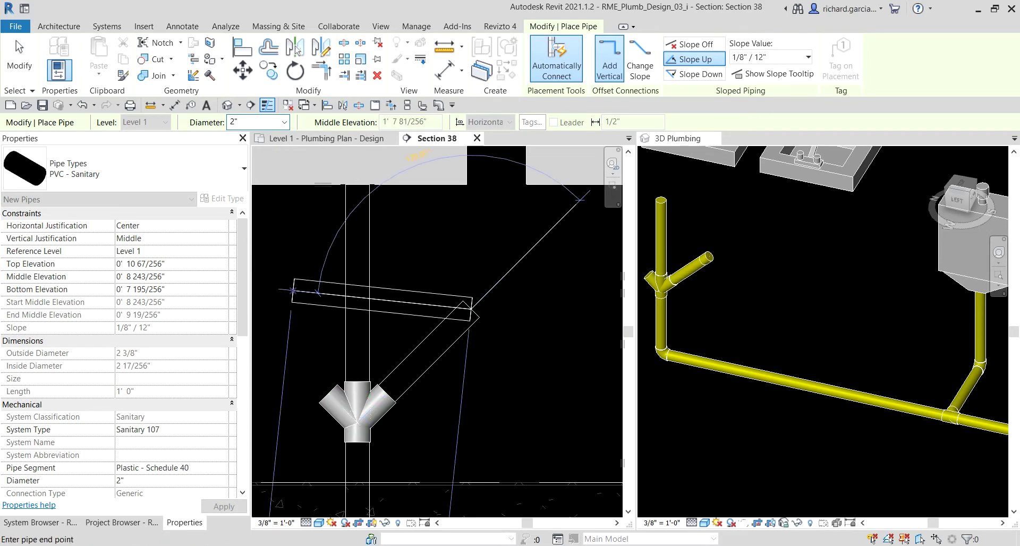
- Continue the right-hand branch with a near-horizontal 2" pipe at 1/8" / 12" upward slope, ending below the right lavatory's drain
scroll(292, 290, down, 4)
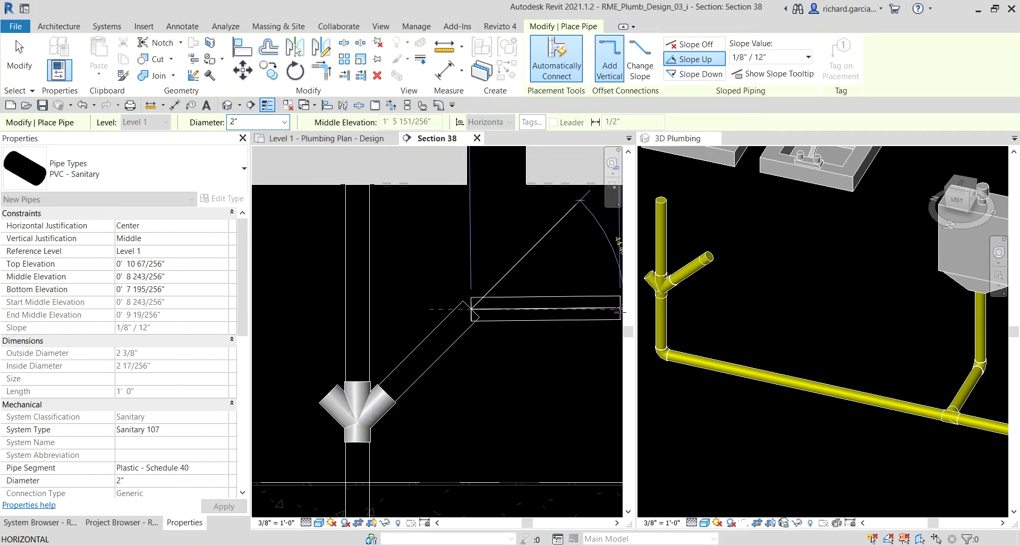
middle_drag(460, 337, 433, 341)
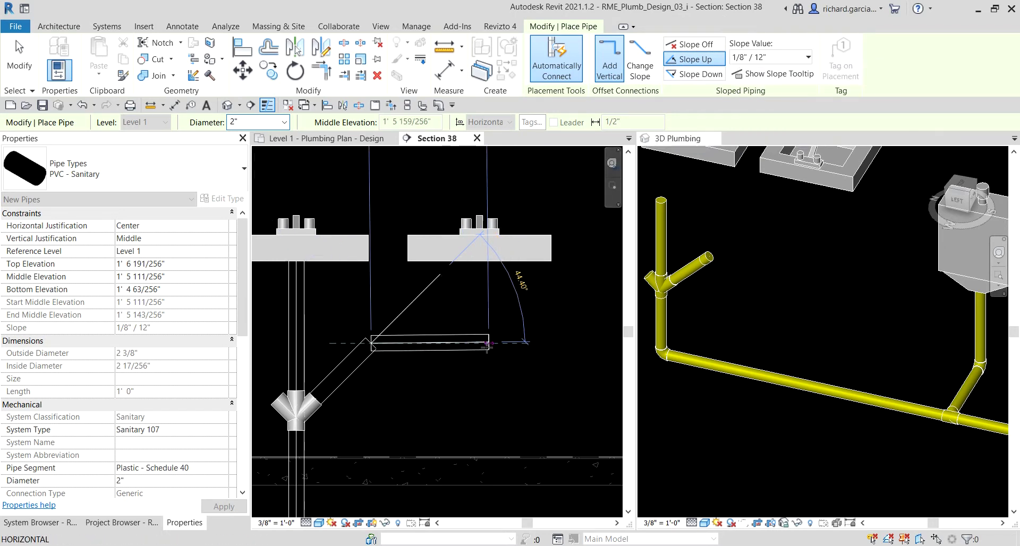
scroll(475, 342, down, 2)
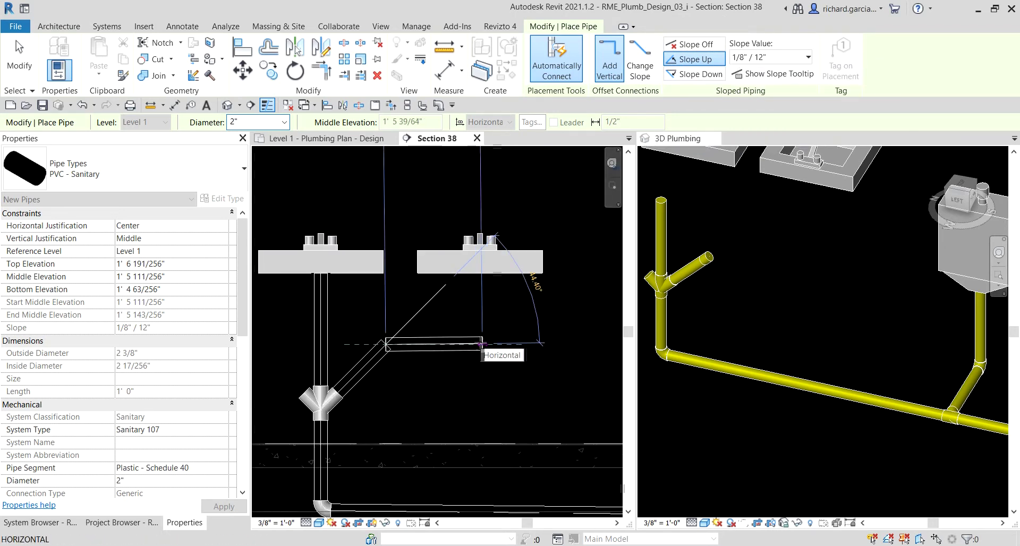
scroll(480, 343, down, 2)
scroll(488, 343, up, 4)
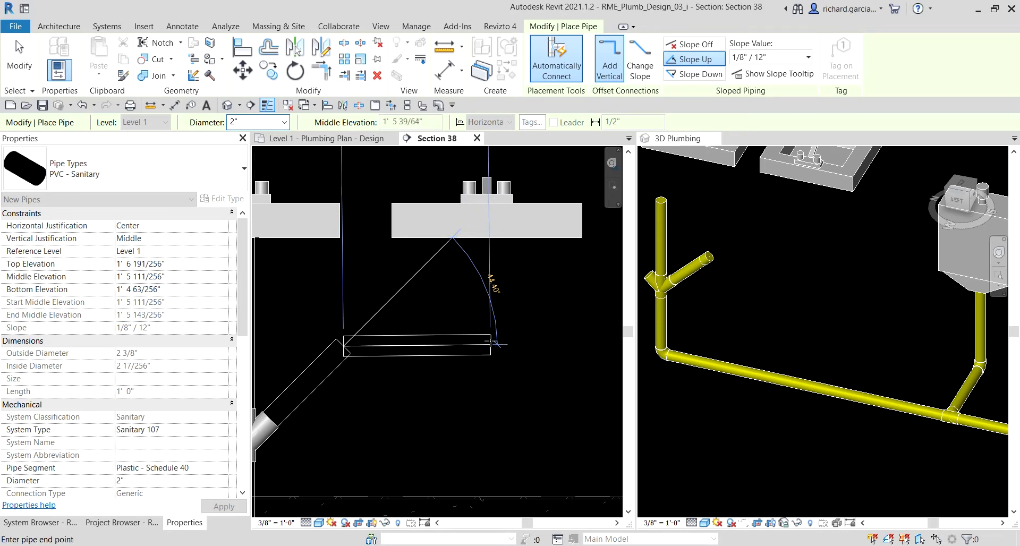
scroll(485, 271, down, 3)
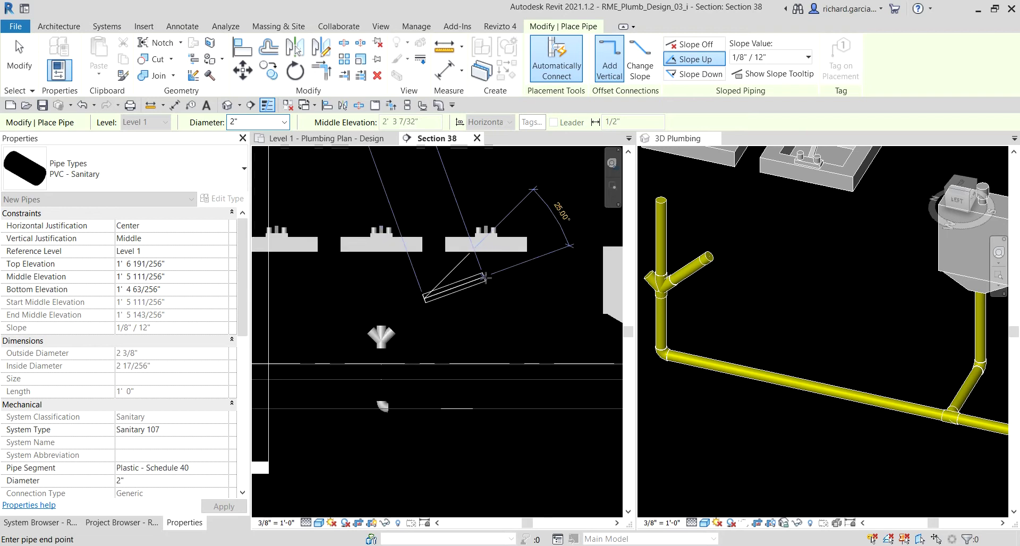
scroll(485, 277, up, 2)
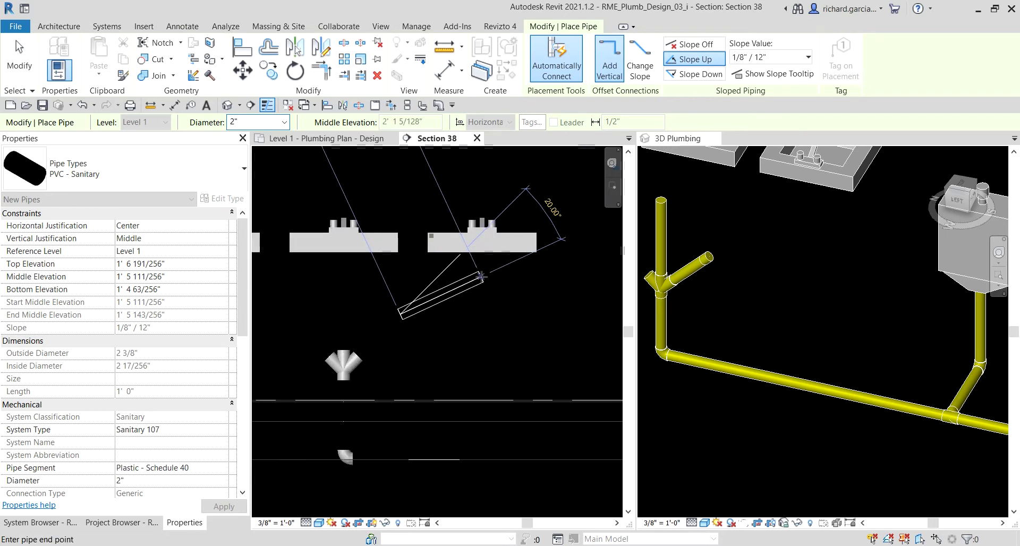
scroll(481, 277, up, 3)
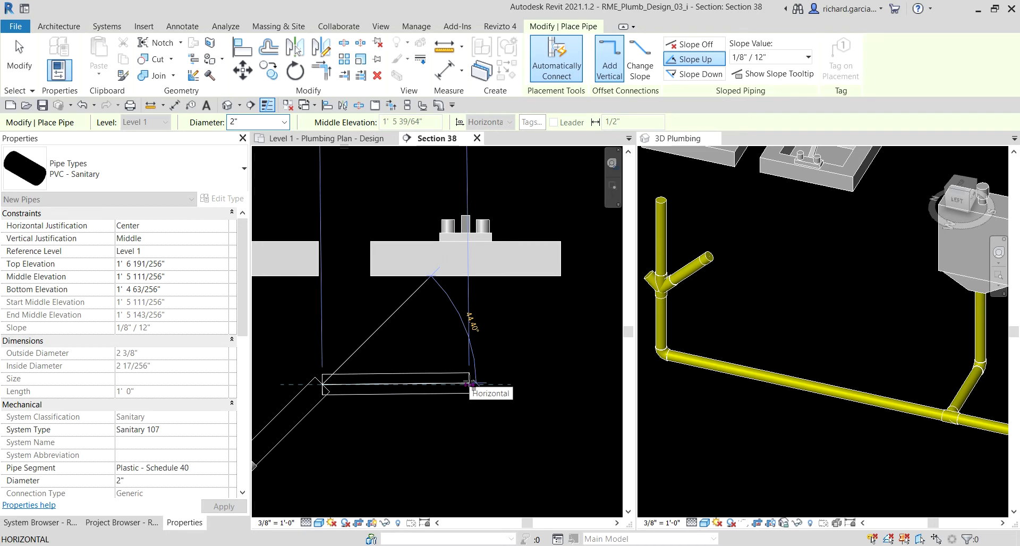
click(469, 383)
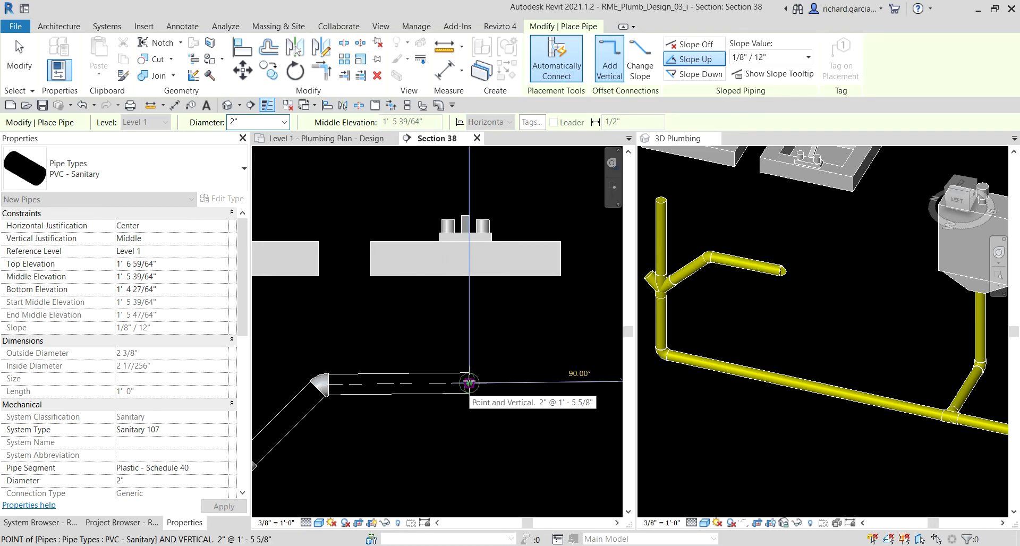
key(Escape)
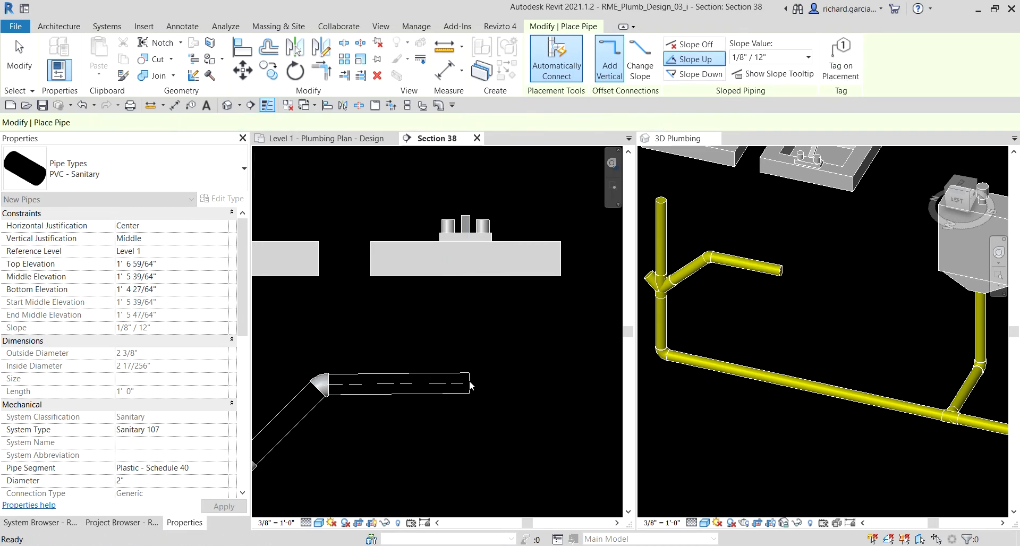
key(Escape)
- Draw the matching 2" branch from the wye's left-hand outlet: 45° upward, continuing near-horizontally at 1/8" / 12" slope to below the left lavatory
scroll(452, 380, down, 4)
scroll(432, 394, up, 3)
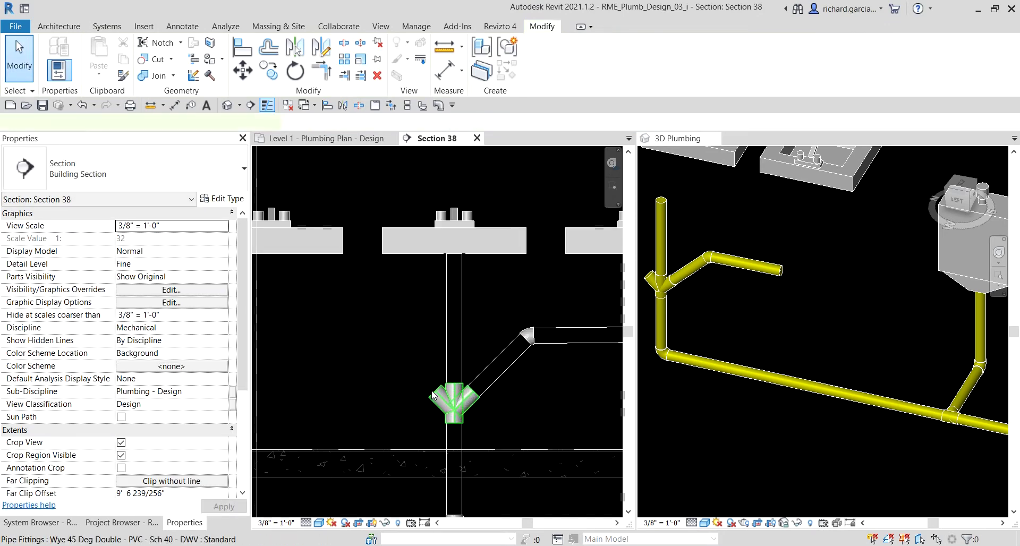
click(436, 393)
right_click(435, 392)
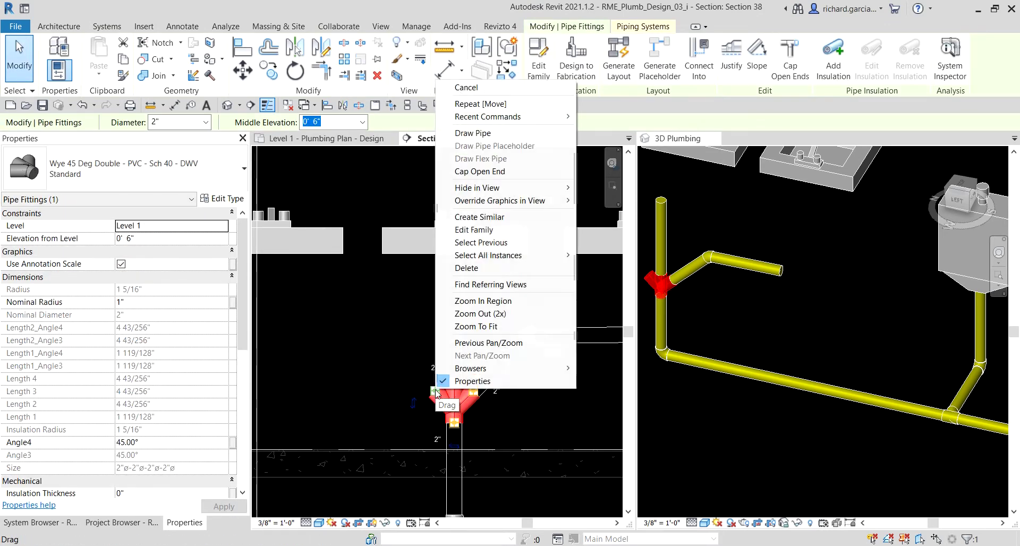
click(475, 134)
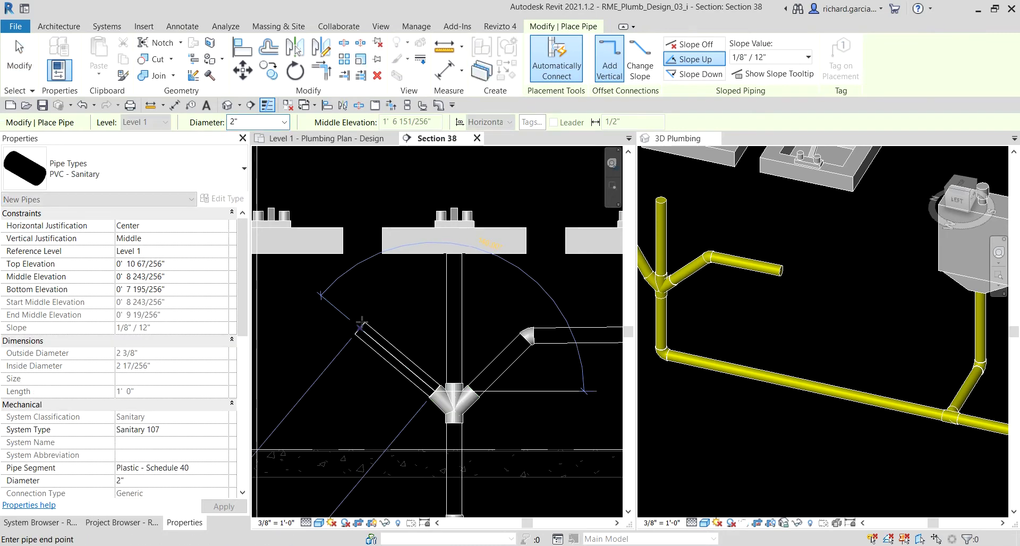
scroll(456, 420, down, 3)
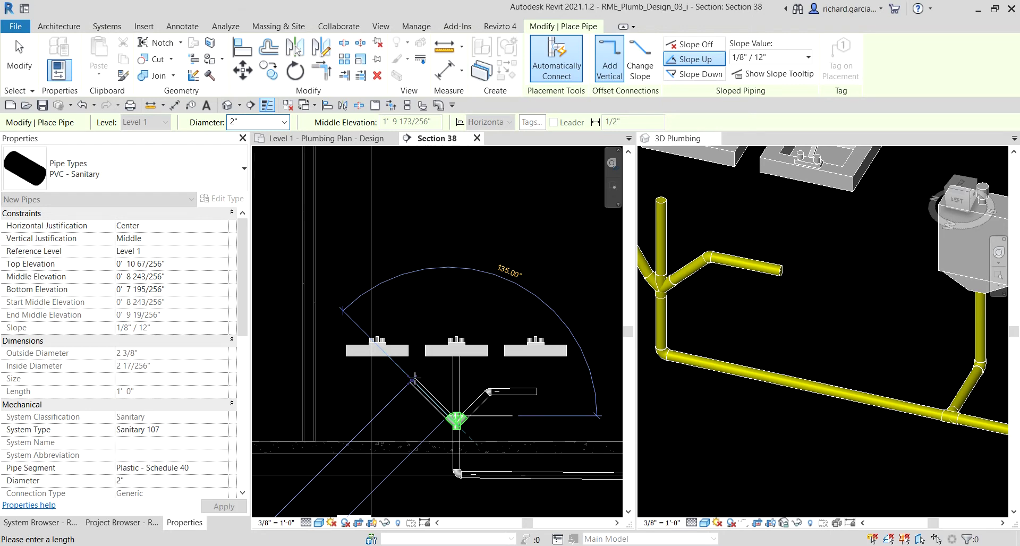
click(414, 379)
scroll(414, 379, up, 2)
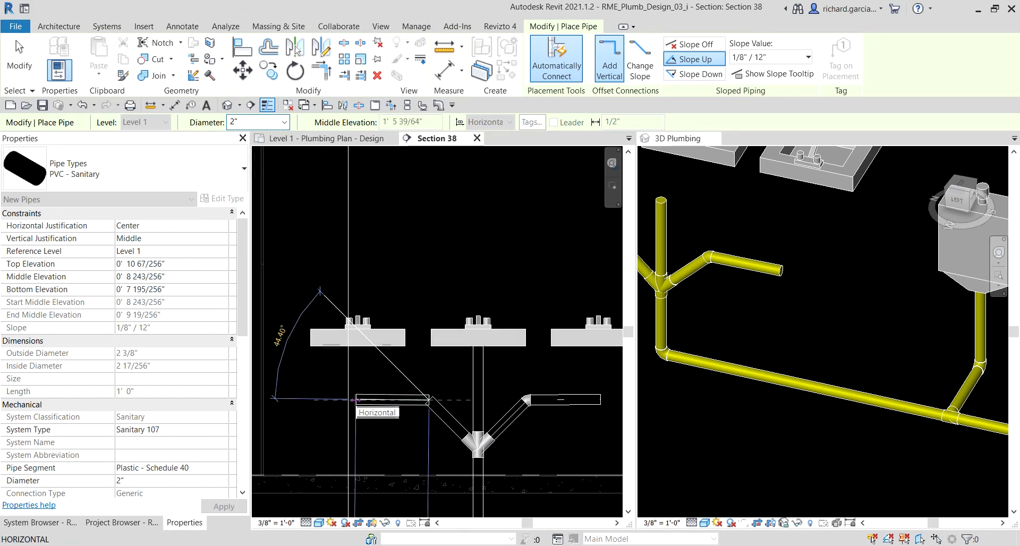
click(356, 400)
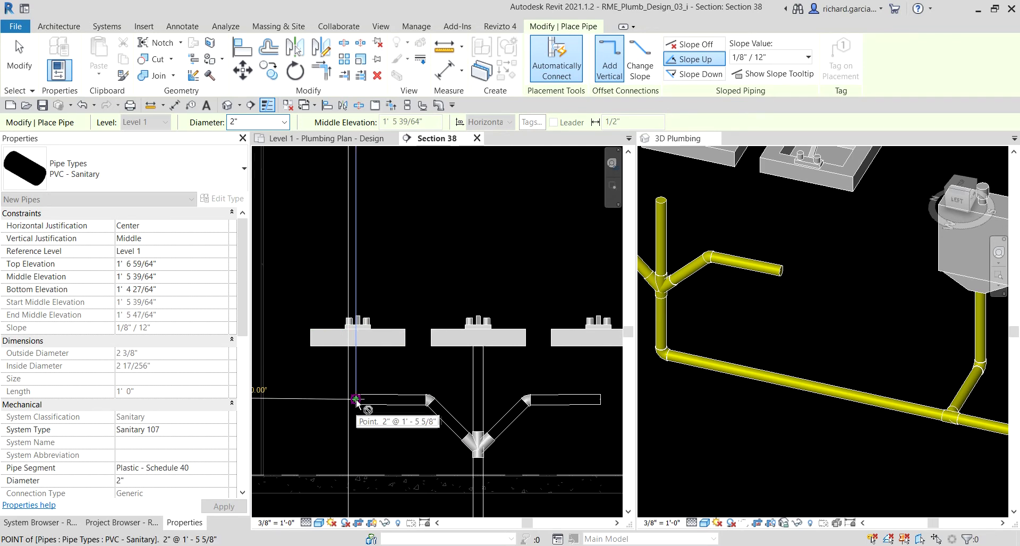
key(Escape)
key(Escape)
- Draw a vertical detail line about 1' 2 3/4" long from the right lavatory's drain connection down past the branch pipe's end
scroll(462, 362, up, 4)
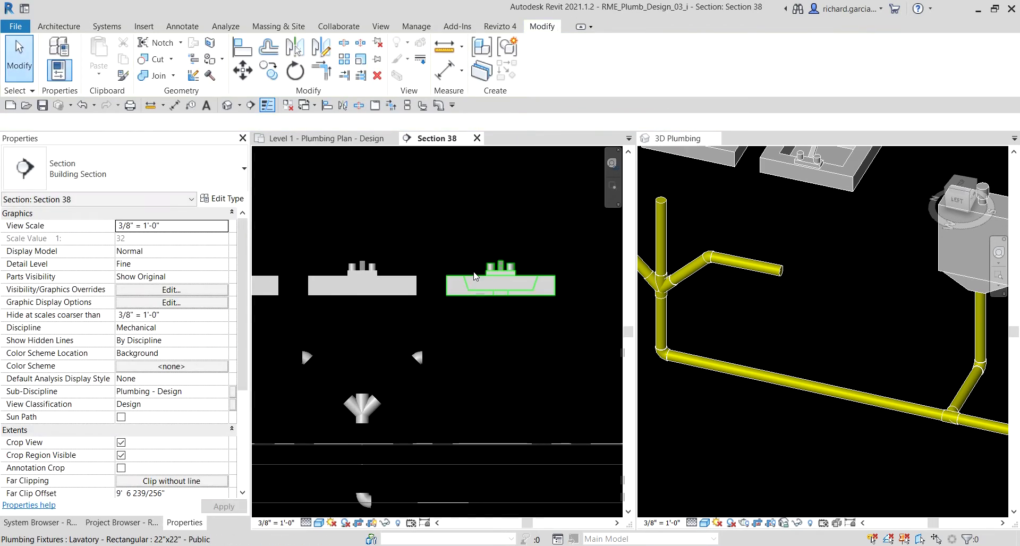
click(546, 232)
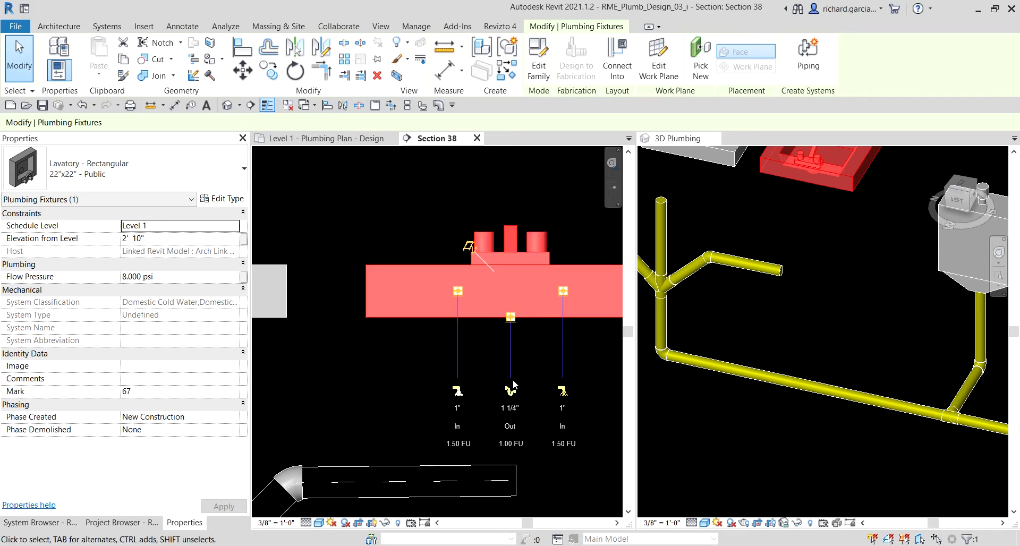
click(566, 475)
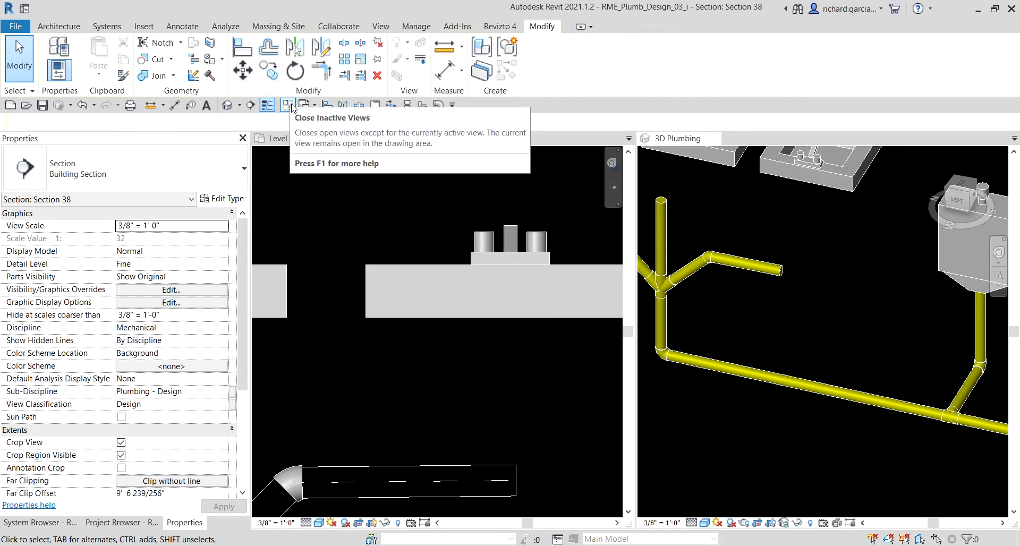
click(182, 26)
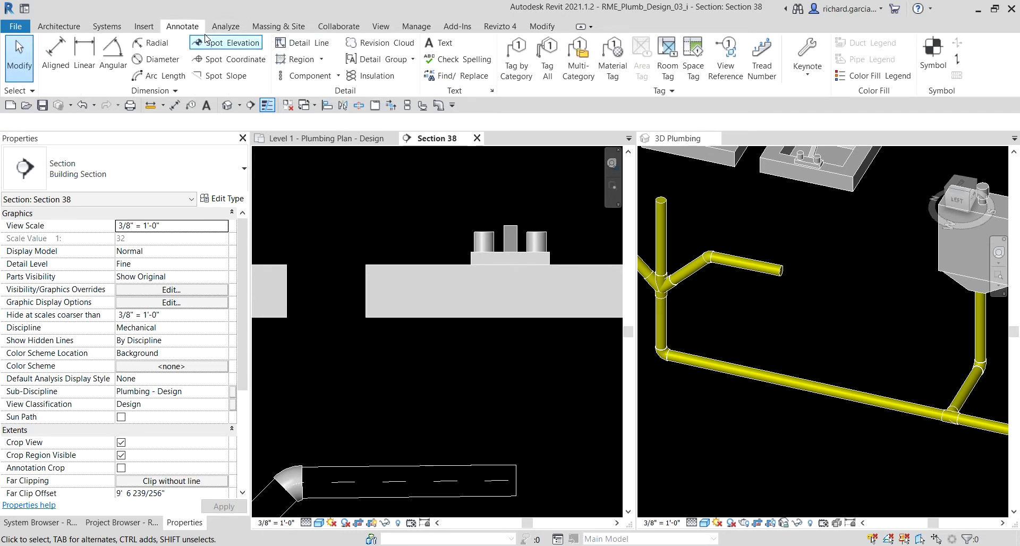
key(d)
key(l)
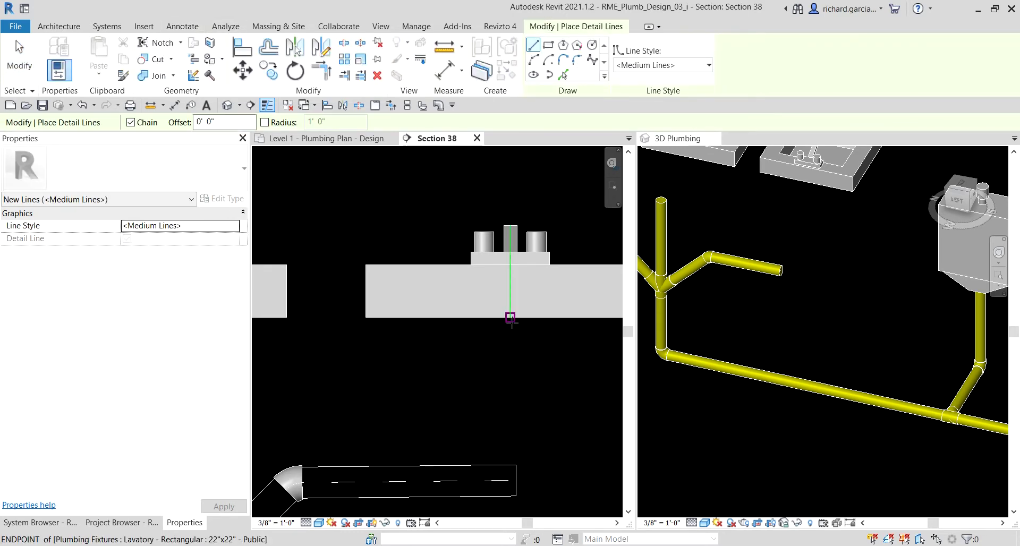
click(510, 318)
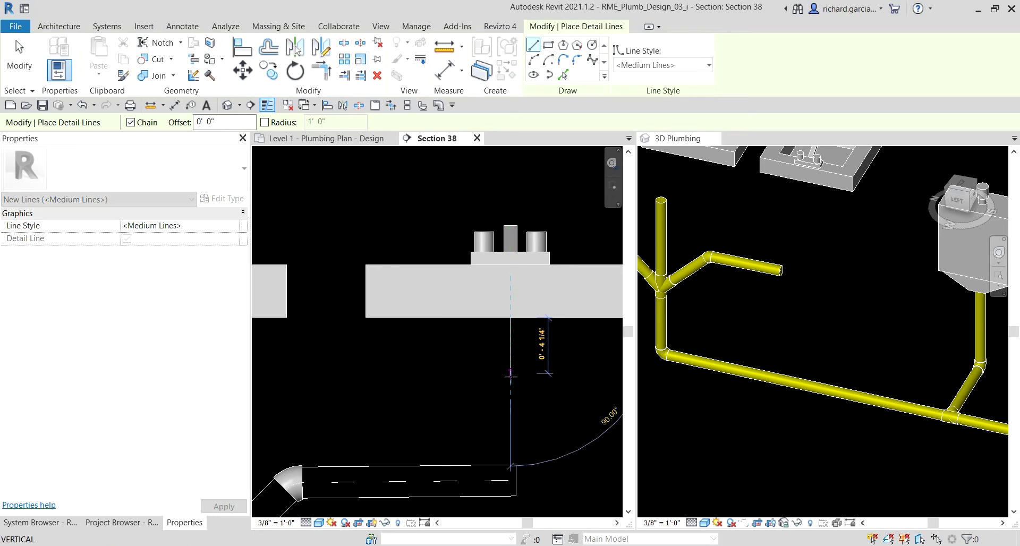
click(510, 508)
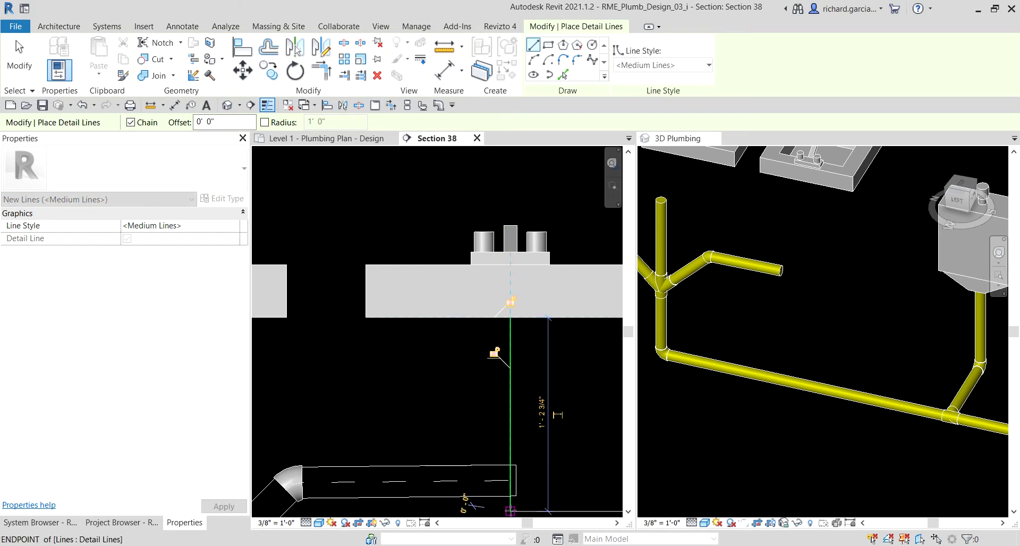
- Align the open end of the right-hand branch pipe to the vertical detail line below the lavatory drain
click(242, 51)
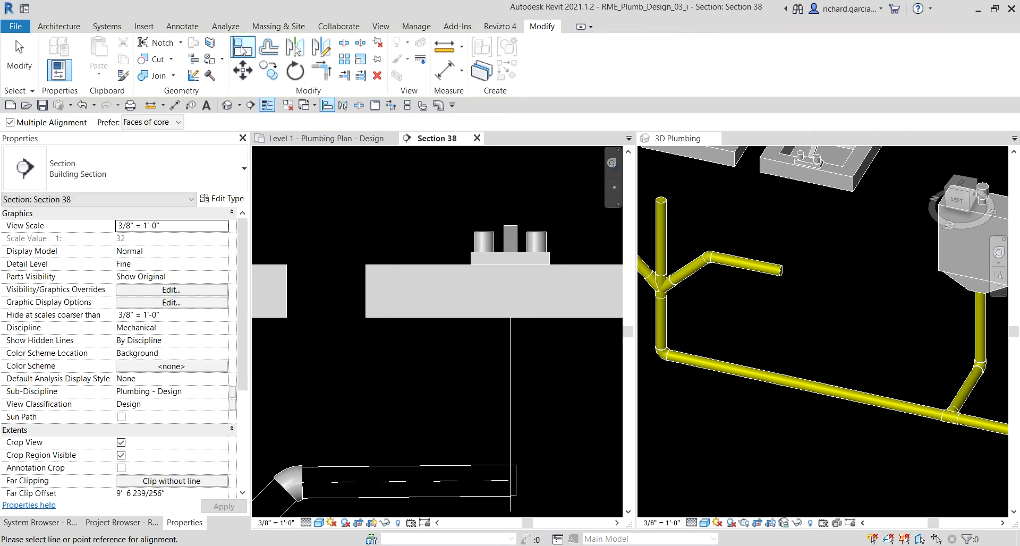
middle_drag(538, 418, 538, 342)
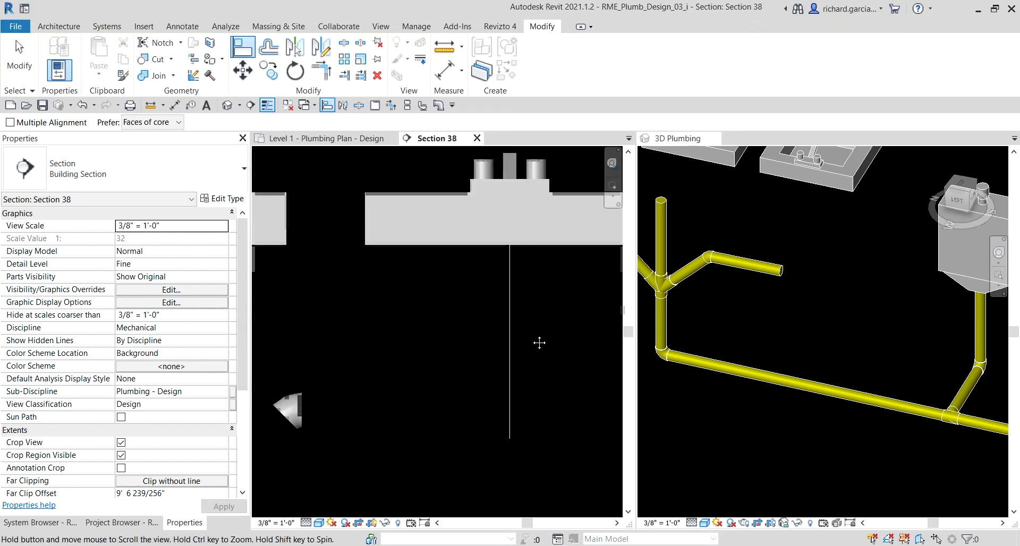
click(512, 313)
scroll(516, 361, up, 1)
click(517, 403)
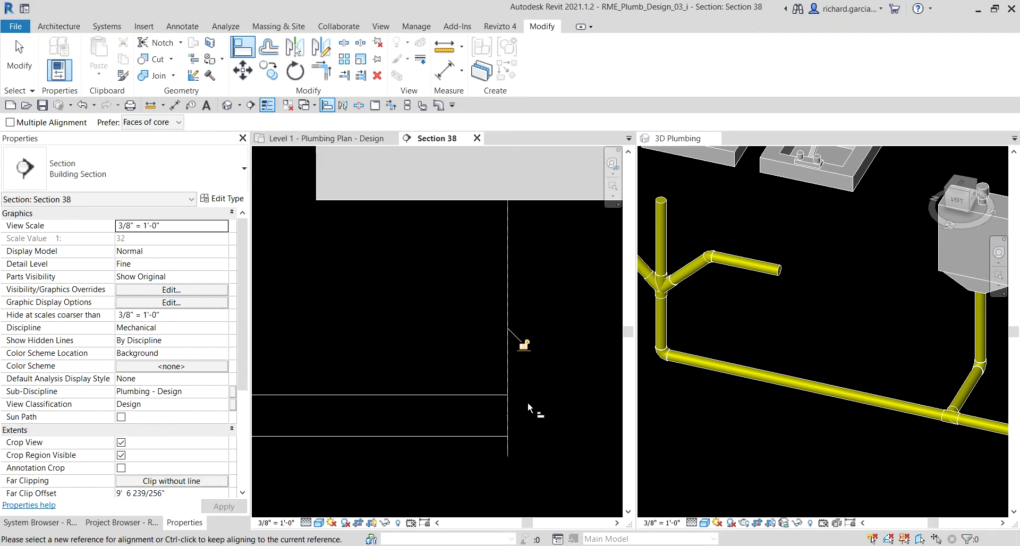
scroll(540, 397, down, 2)
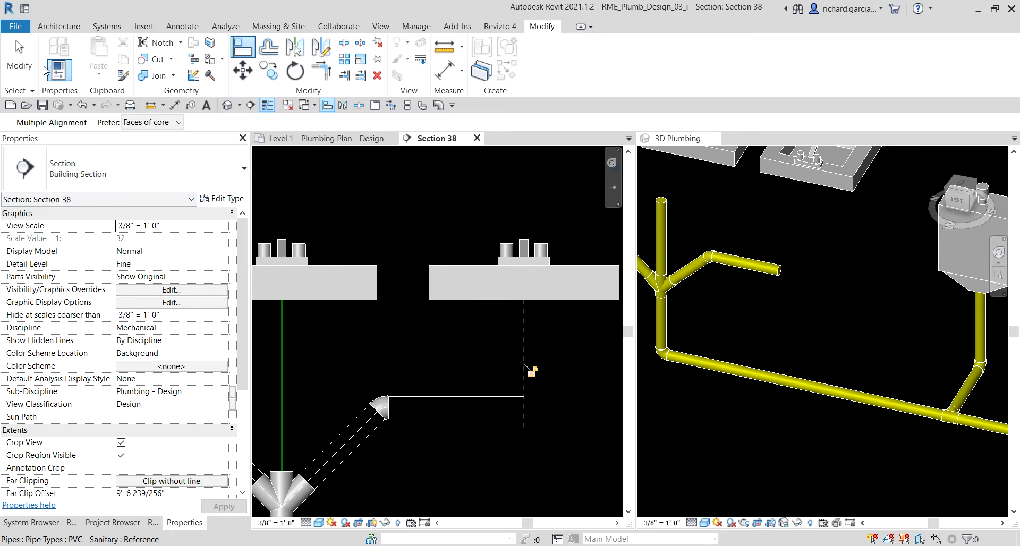
key(Escape)
key(Escape)
- Apply a 1/8" / 12" slope to the right-hand horizontal branch pipe and finish the slope edit
scroll(446, 425, up, 2)
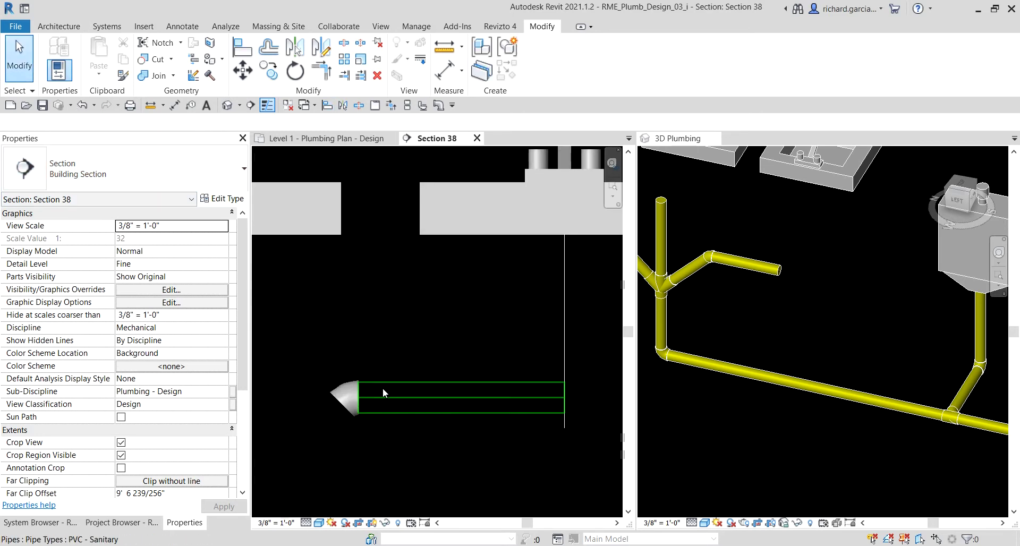
click(443, 382)
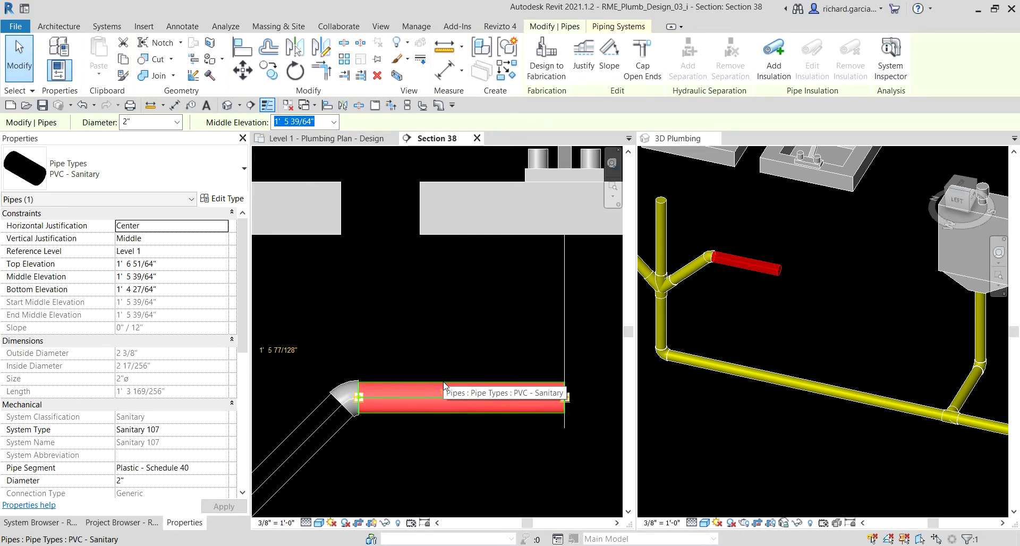
click(611, 59)
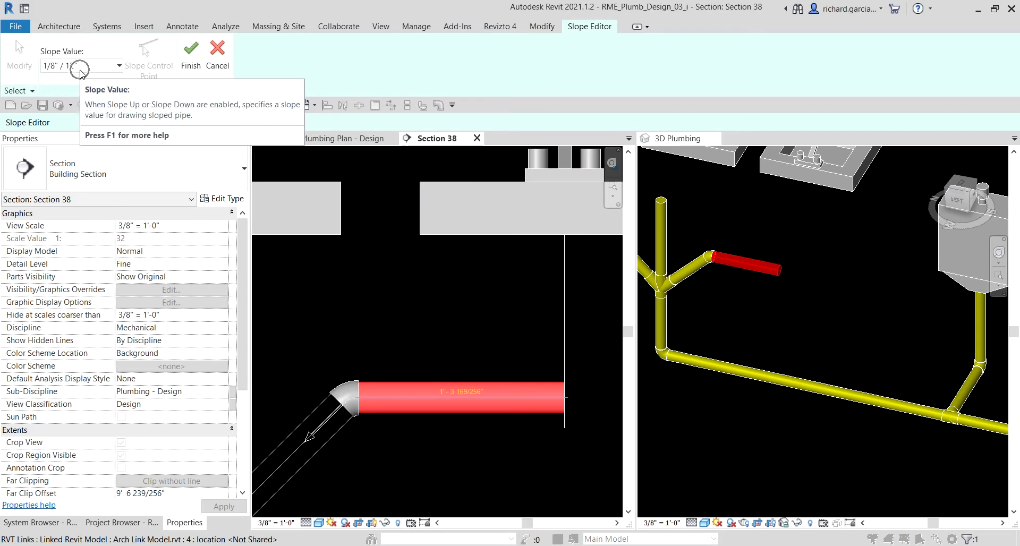
click(187, 57)
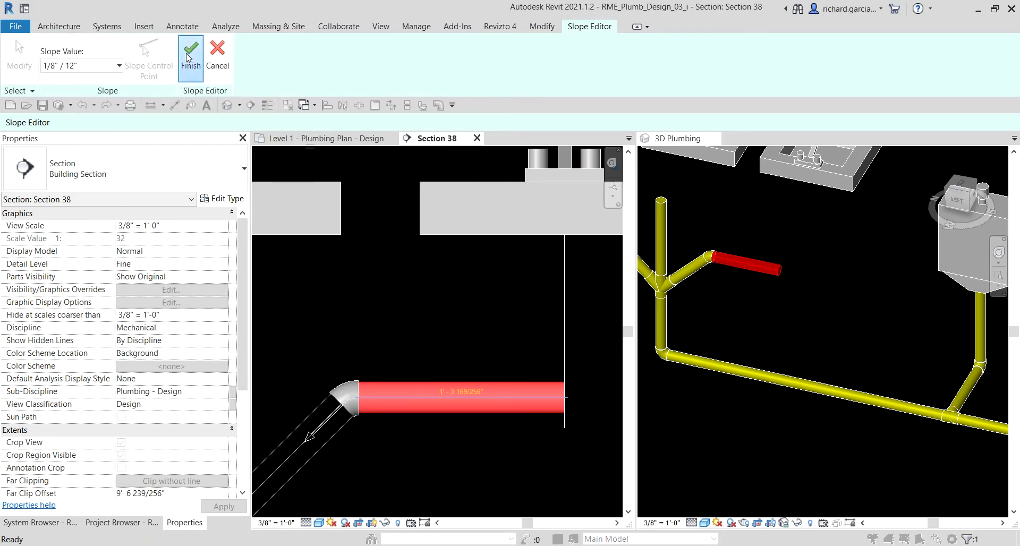
- Extend the open end of the left-hand horizontal branch pipe until it lines up with the left lavatory's drain
scroll(534, 368, down, 2)
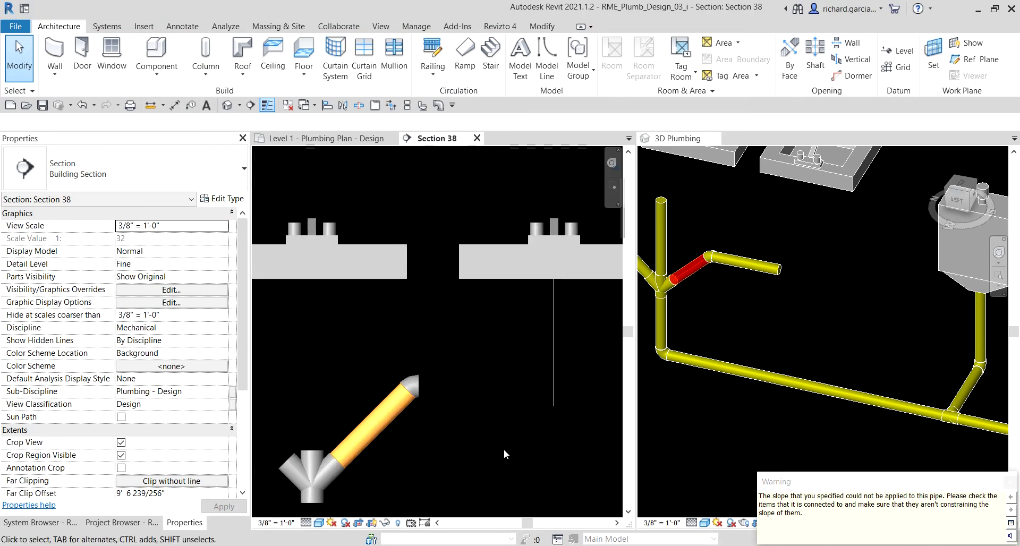
click(495, 384)
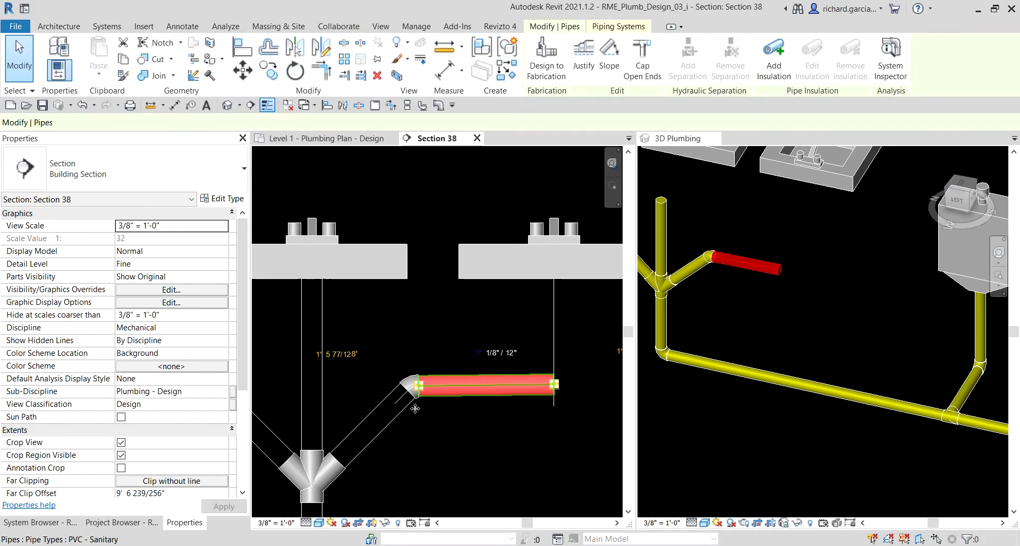
click(372, 426)
scroll(502, 436, down, 1)
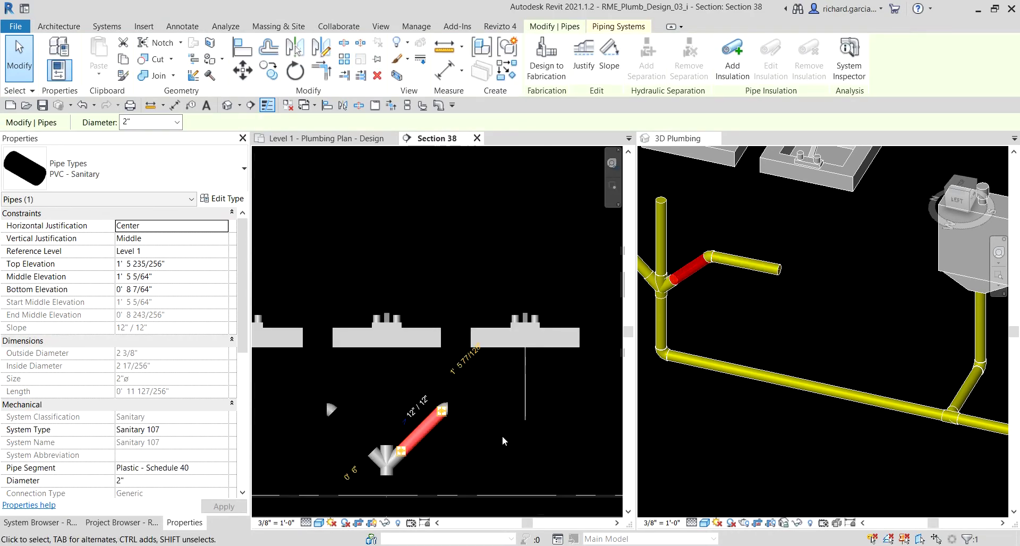
click(502, 436)
scroll(466, 447, down, 3)
scroll(420, 397, up, 1)
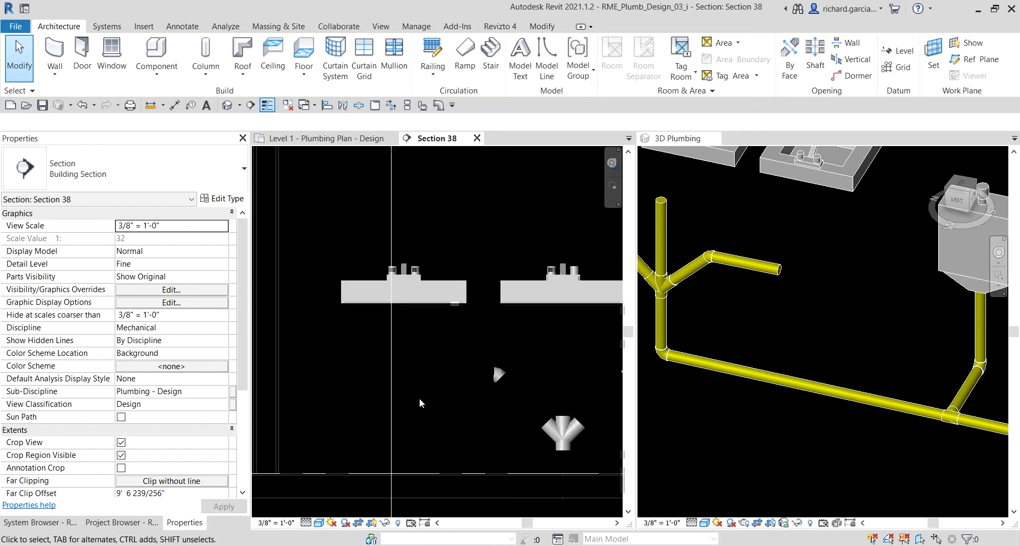
scroll(423, 378, up, 2)
click(403, 372)
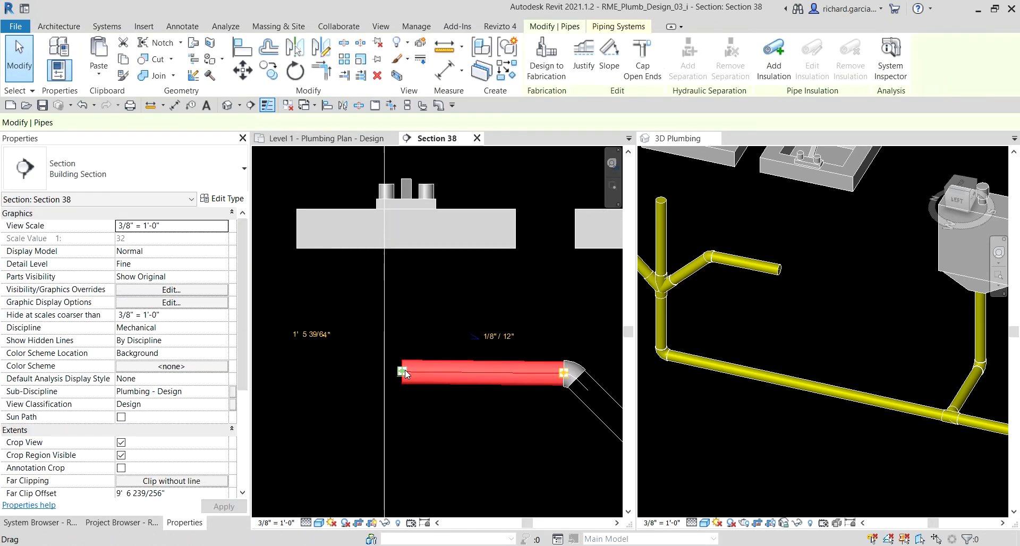
drag(403, 371, 406, 373)
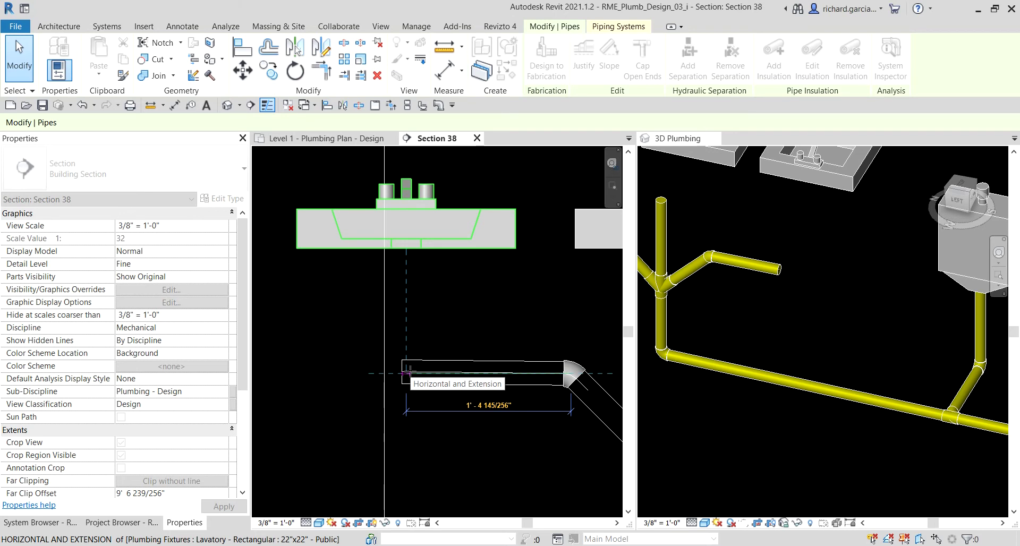
drag(406, 373, 407, 373)
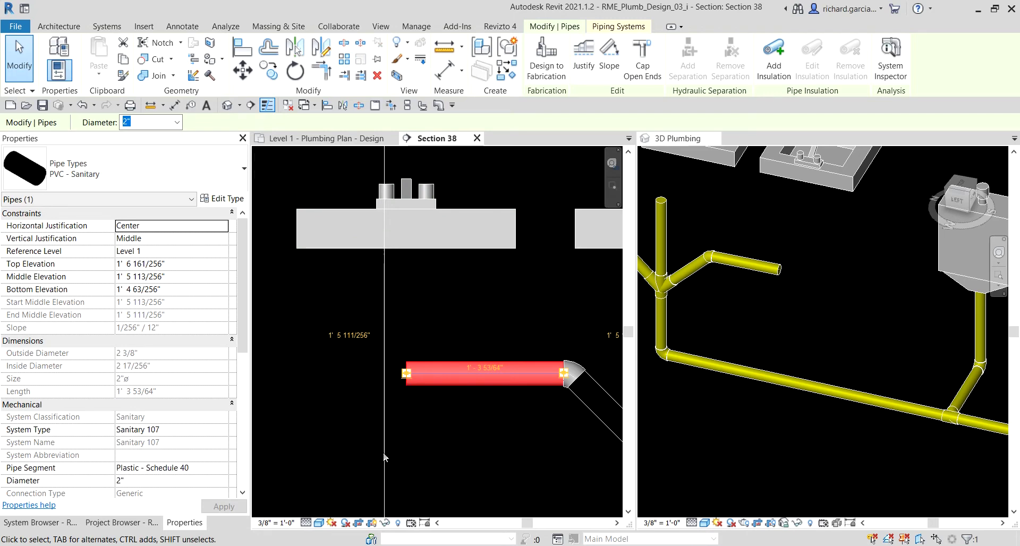
click(514, 454)
- Shorten the vertical pipe above the double wye to about 7 5/16" long, ending roughly level with the branch pipes
scroll(517, 442, down, 2)
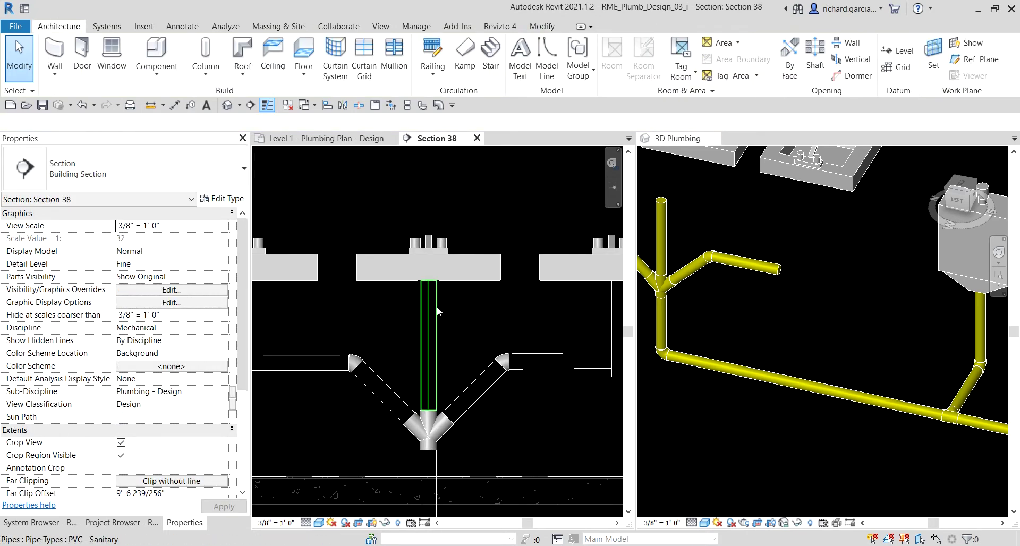
click(435, 302)
scroll(435, 302, up, 2)
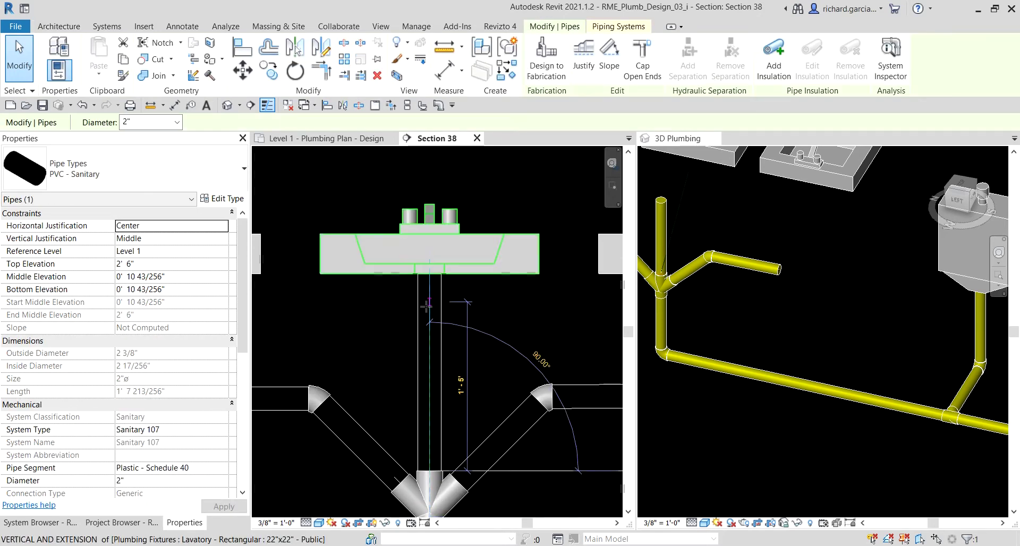
drag(425, 391, 431, 397)
scroll(402, 415, down, 3)
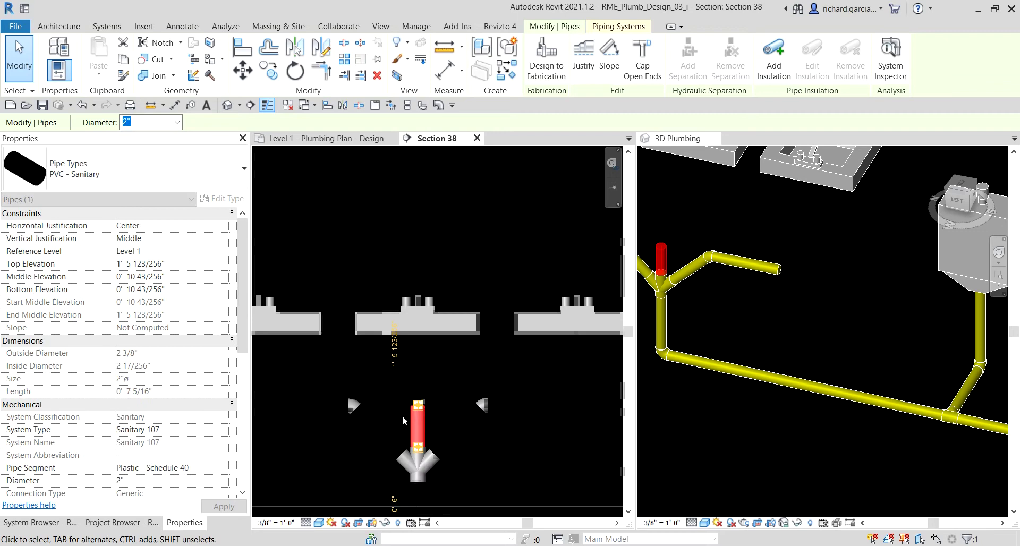
click(528, 424)
- Apply a 1/8" / 12" slope to the left-hand horizontal branch pipe, finish the slope edit and check the pipe's slope
scroll(471, 425, up, 2)
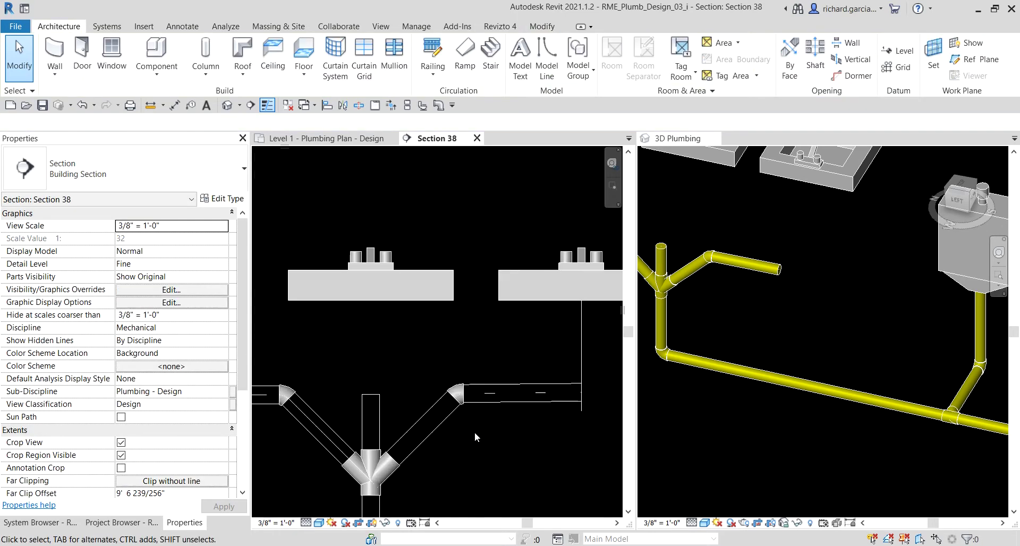
scroll(471, 368, down, 3)
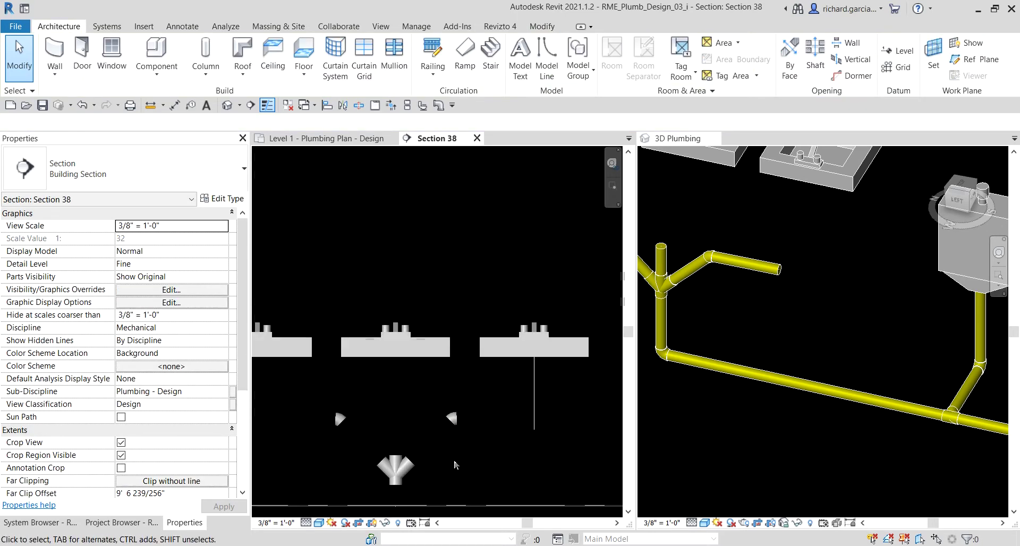
scroll(351, 412, up, 2)
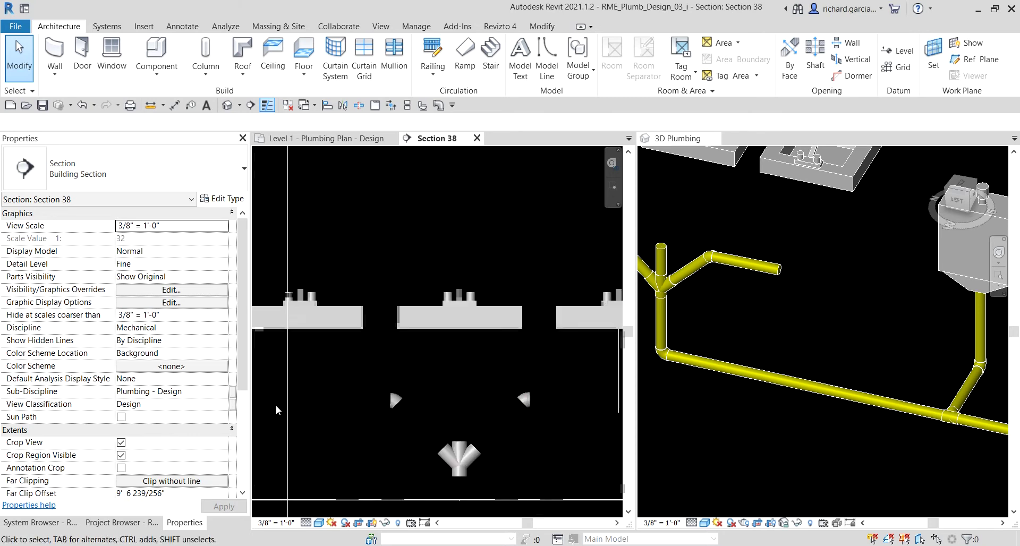
scroll(279, 406, up, 3)
click(400, 407)
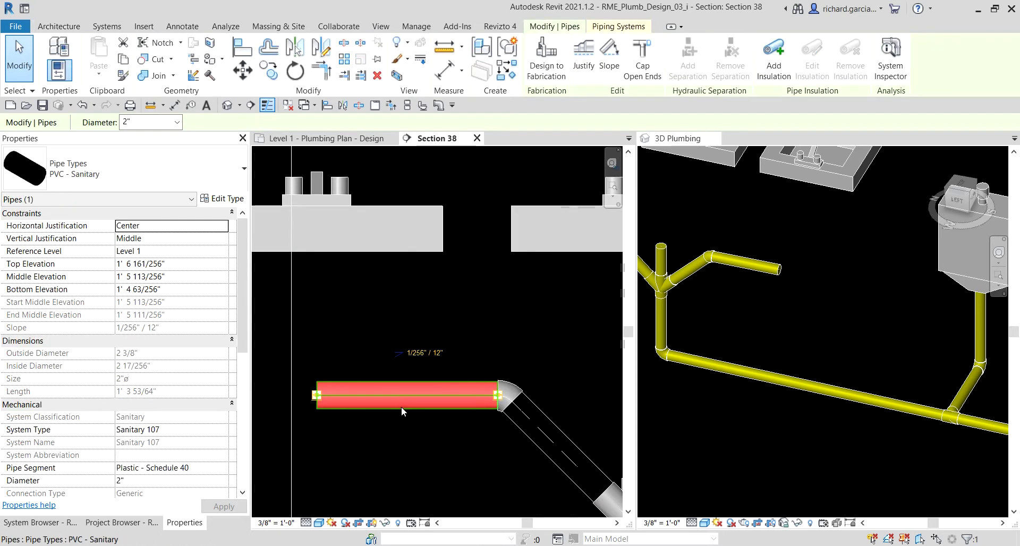
scroll(402, 411, down, 3)
scroll(406, 383, up, 2)
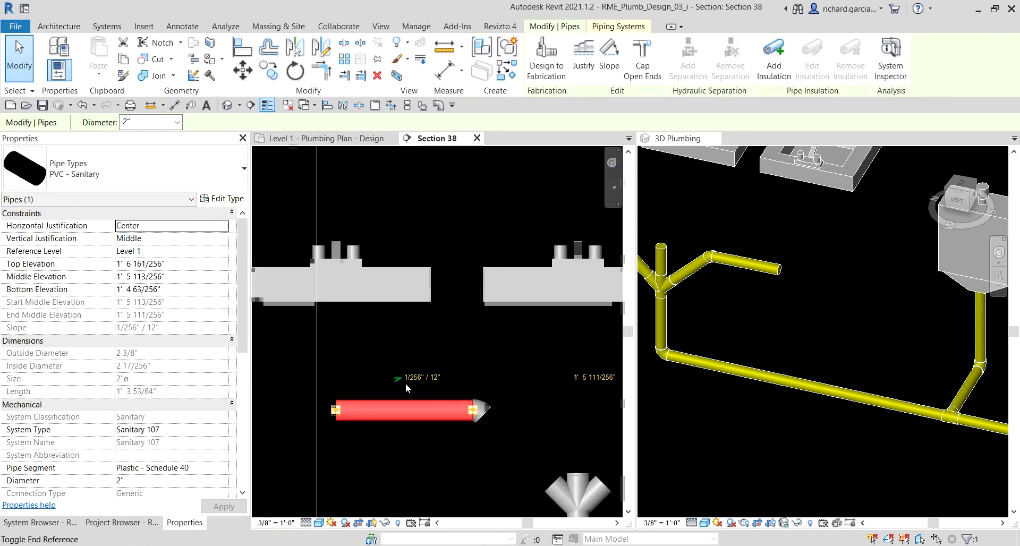
click(424, 377)
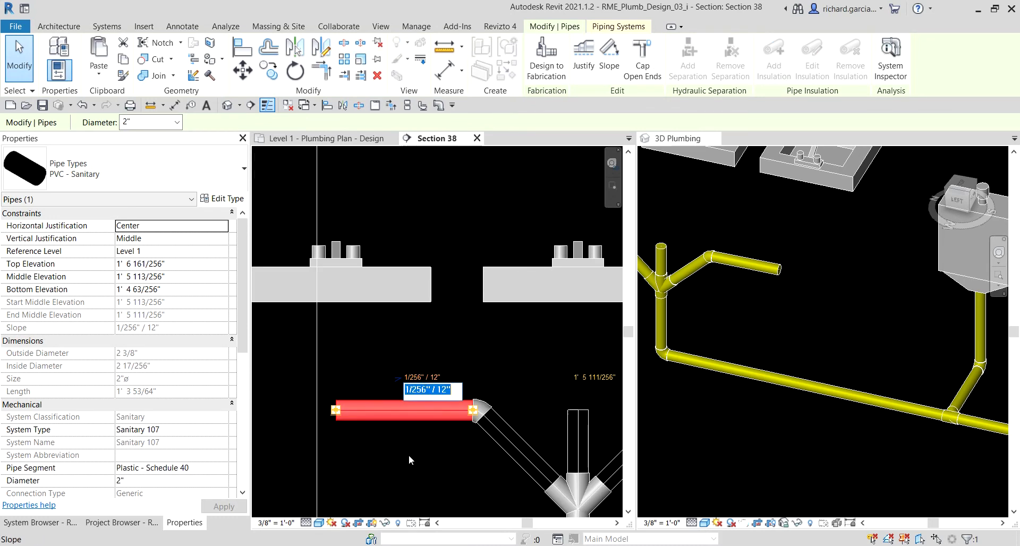
click(416, 414)
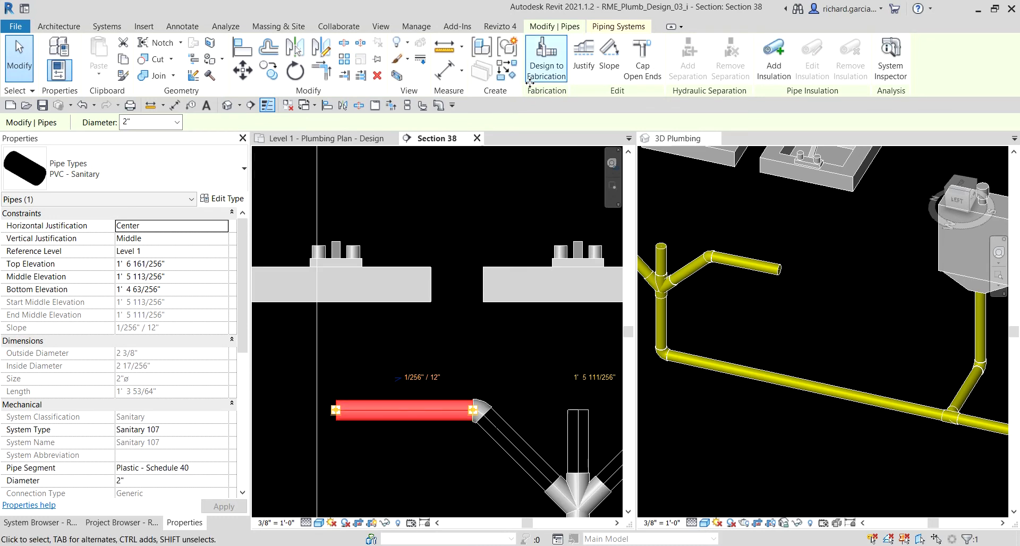
click(612, 52)
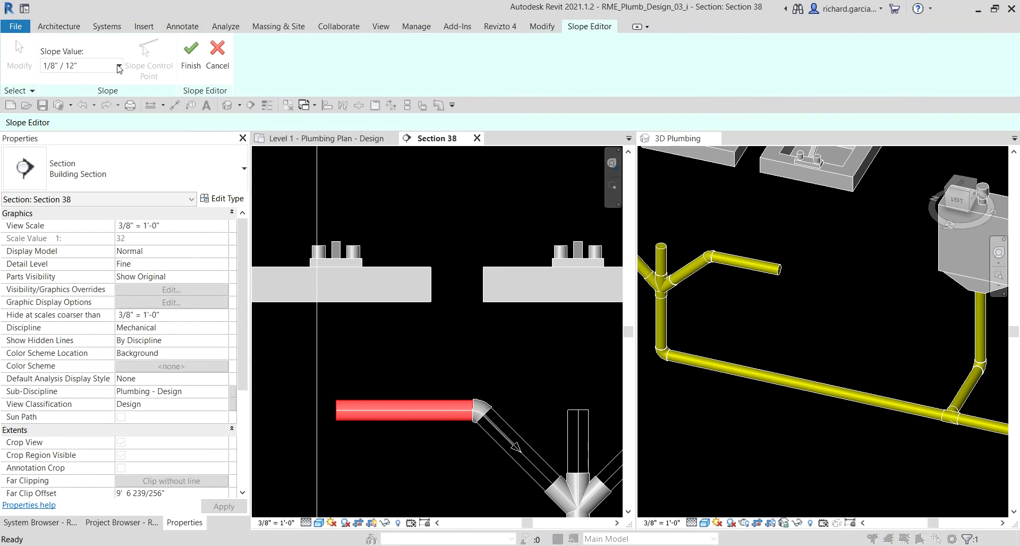
click(191, 56)
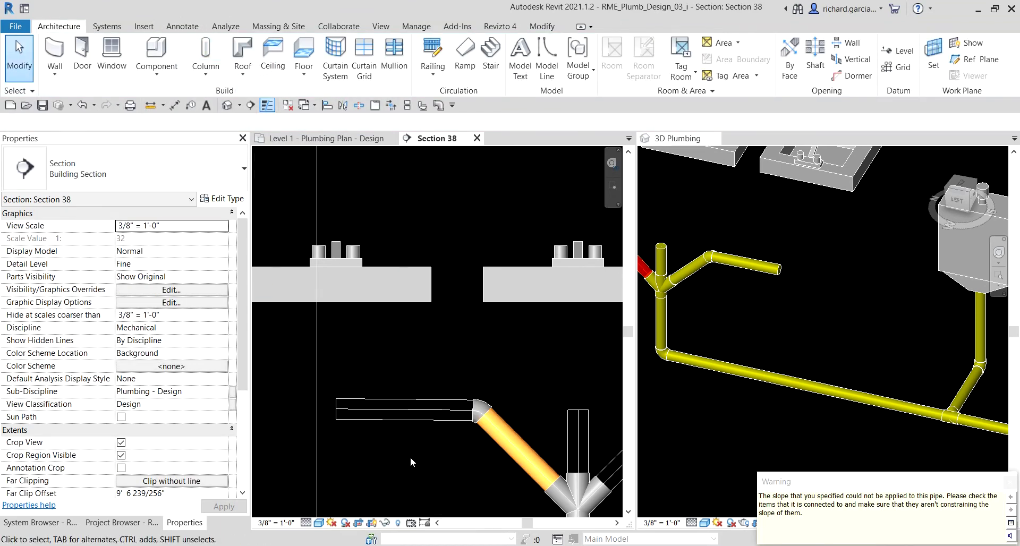
click(1009, 482)
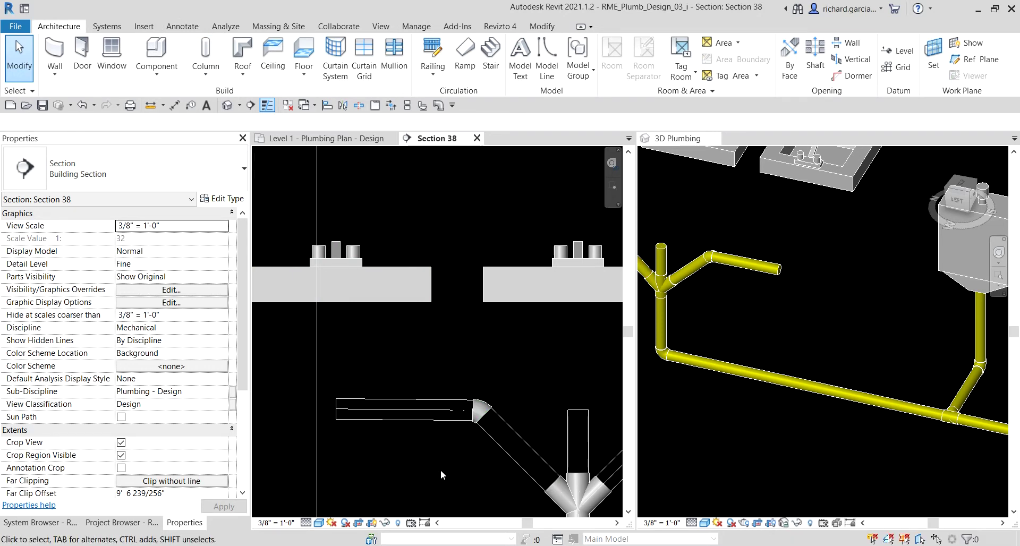
click(400, 417)
scroll(474, 460, down, 4)
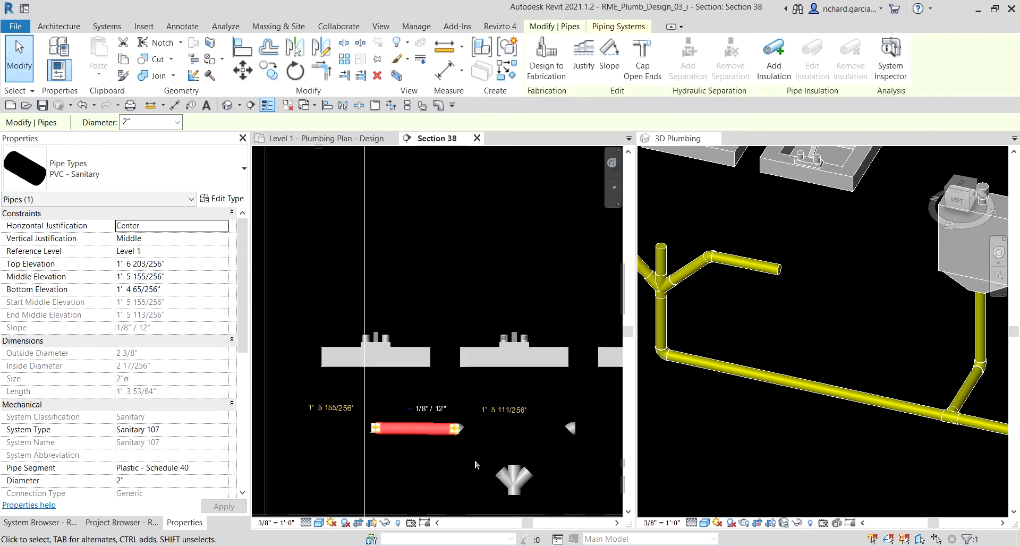
- Delete the vertical detail line below the right lavatory's drain
click(503, 409)
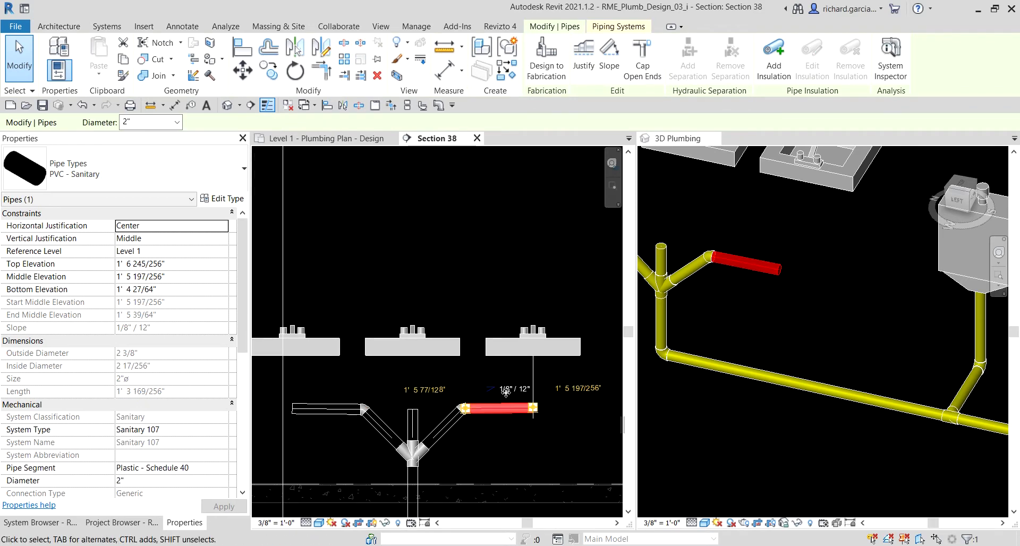
key(Escape)
click(533, 359)
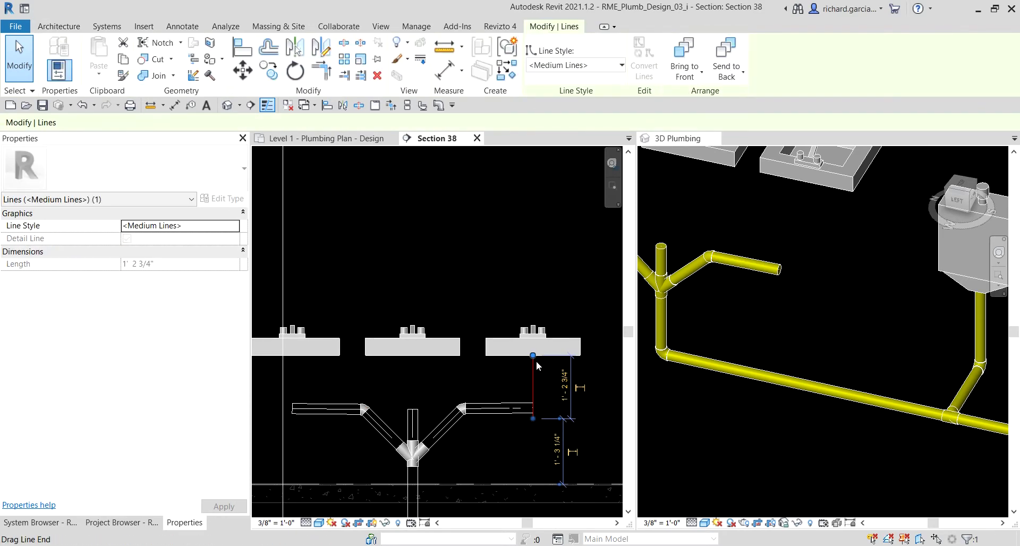
key(Escape)
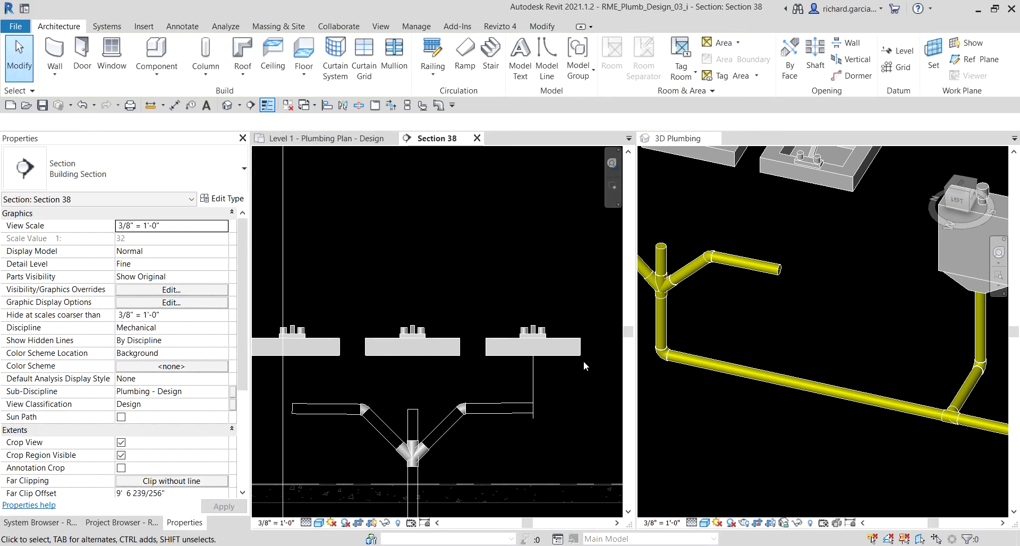
click(533, 376)
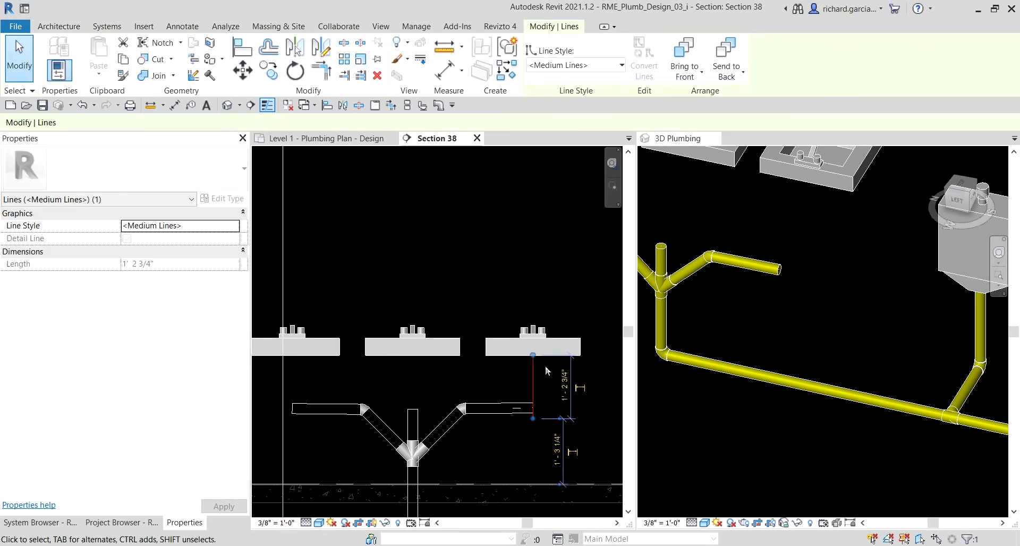
key(Delete)
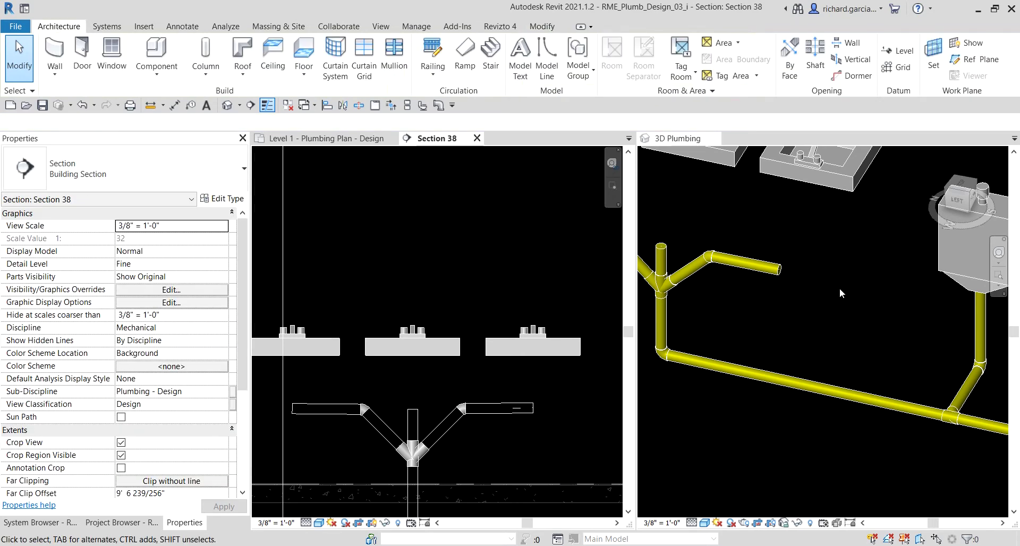
- Draw a short vertical 1 1/4" PVC - Sanitary pipe down from the left lavatory's drain connector, ending above the branch pipe
scroll(837, 290, down, 3)
click(956, 199)
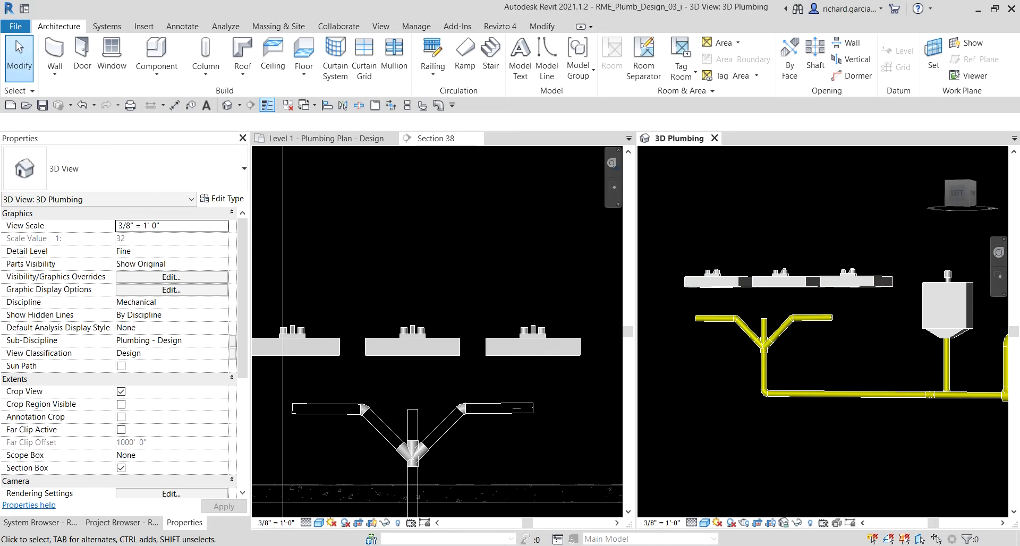
click(362, 391)
scroll(379, 364, up, 5)
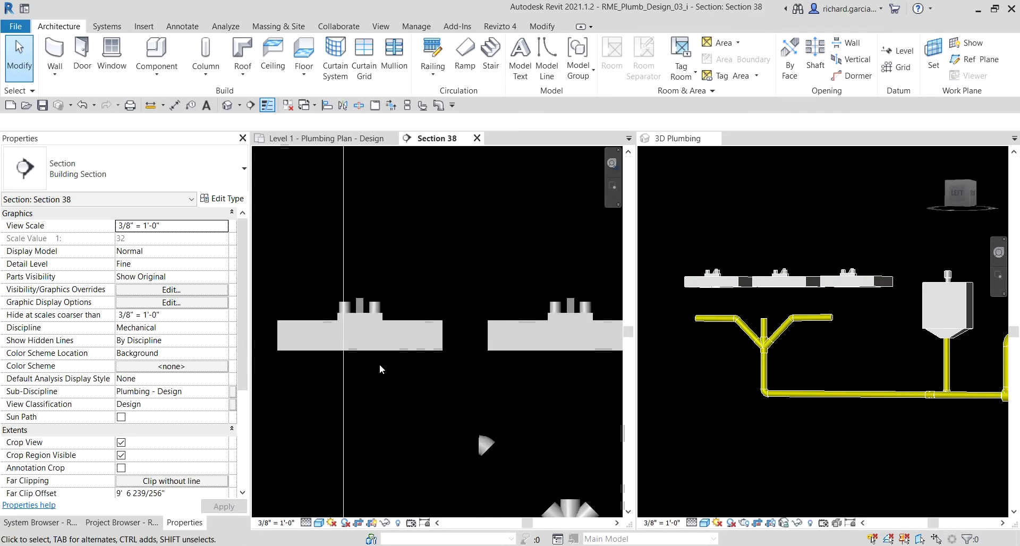
click(356, 347)
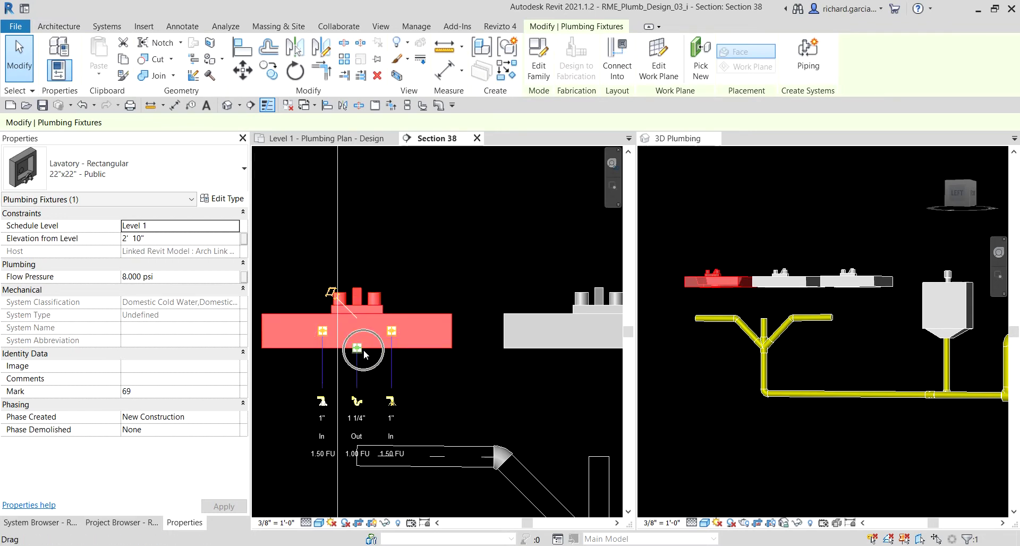
click(355, 403)
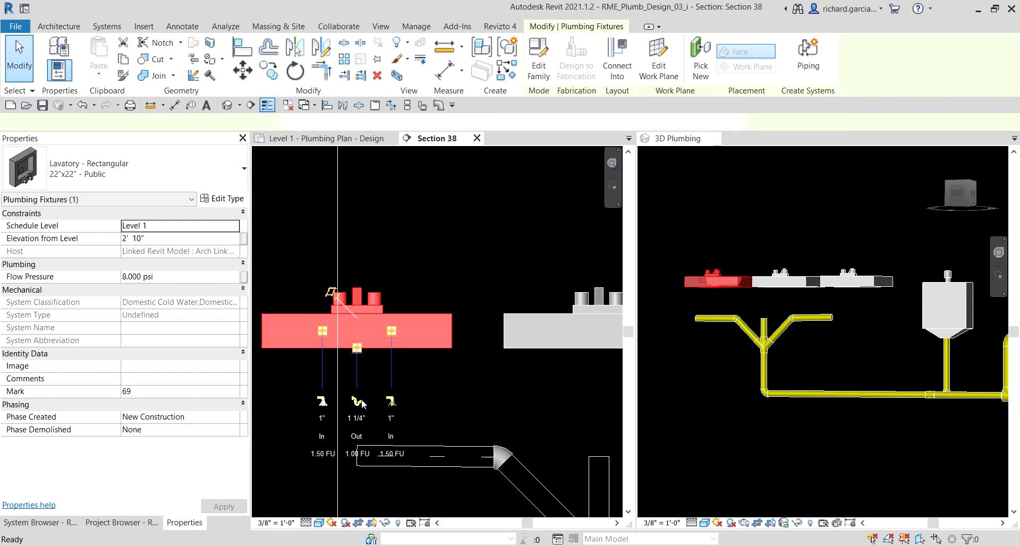
click(361, 404)
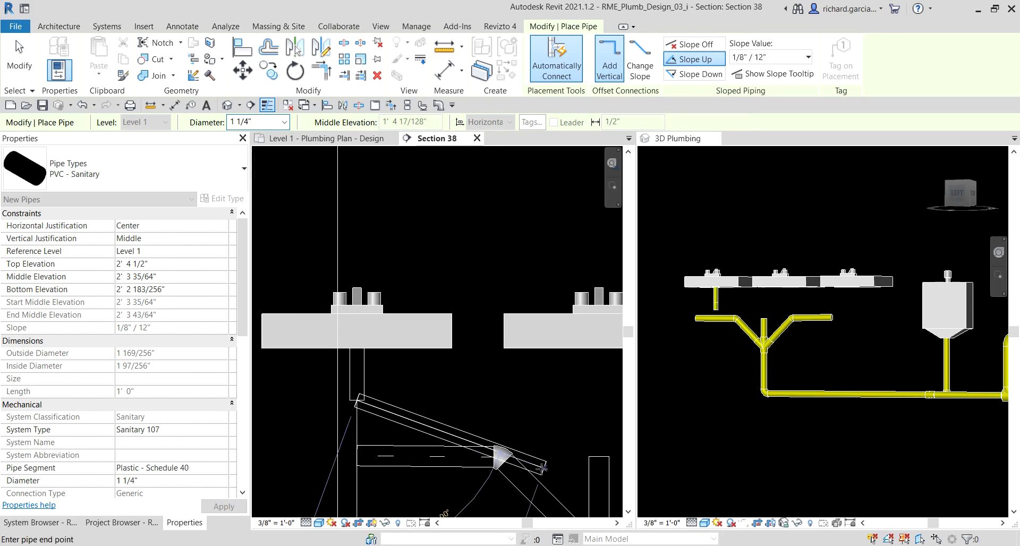
key(Escape)
key(Escape)
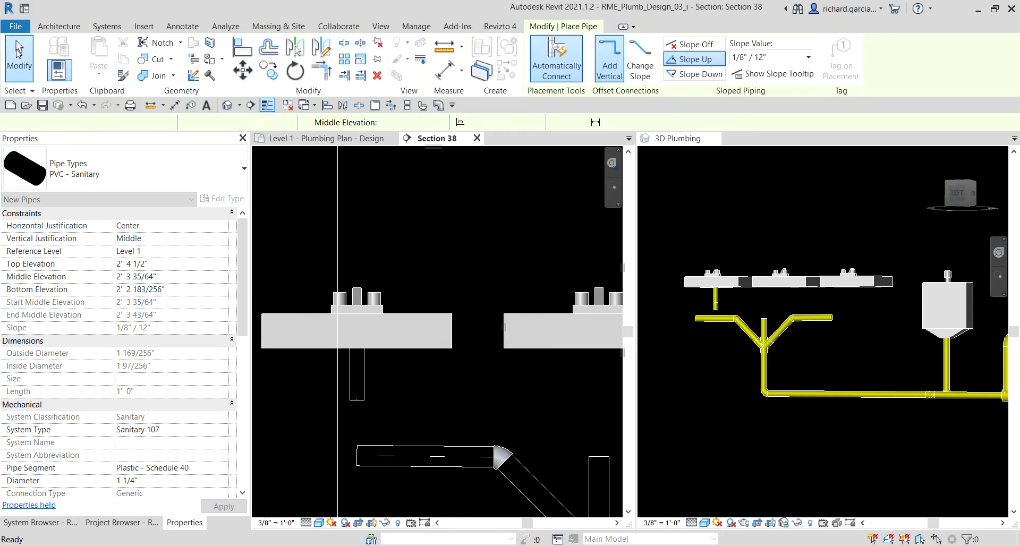
- Draw a 6" long vertical 1 1/4" PVC - Sanitary pipe down from the middle lavatory's drain connector
scroll(443, 310, down, 2)
scroll(443, 310, down, 2)
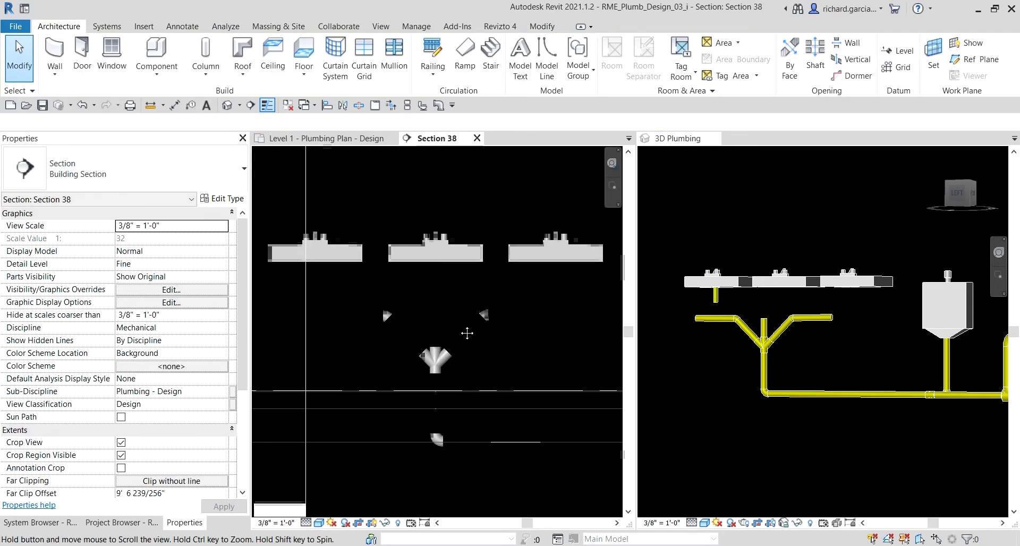
click(450, 262)
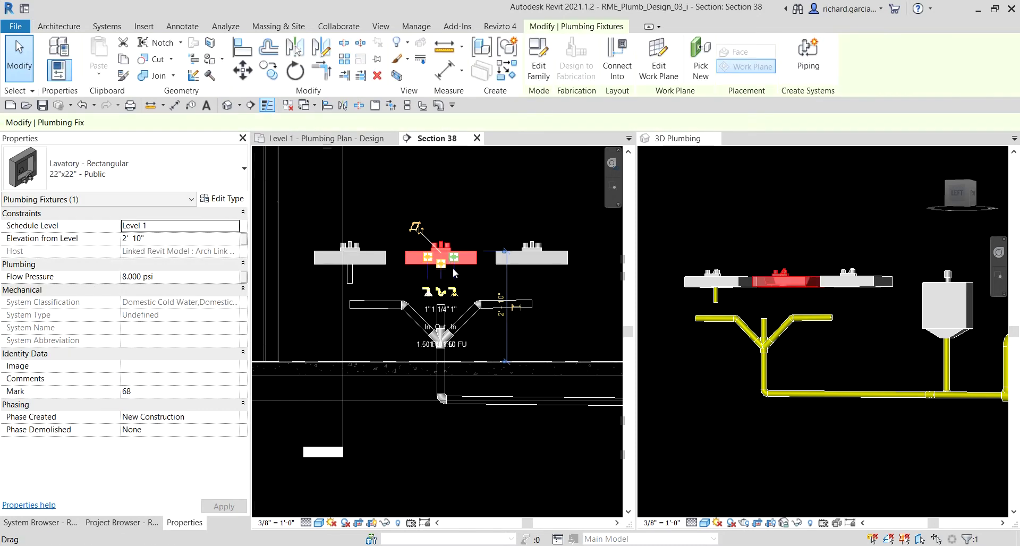
click(440, 292)
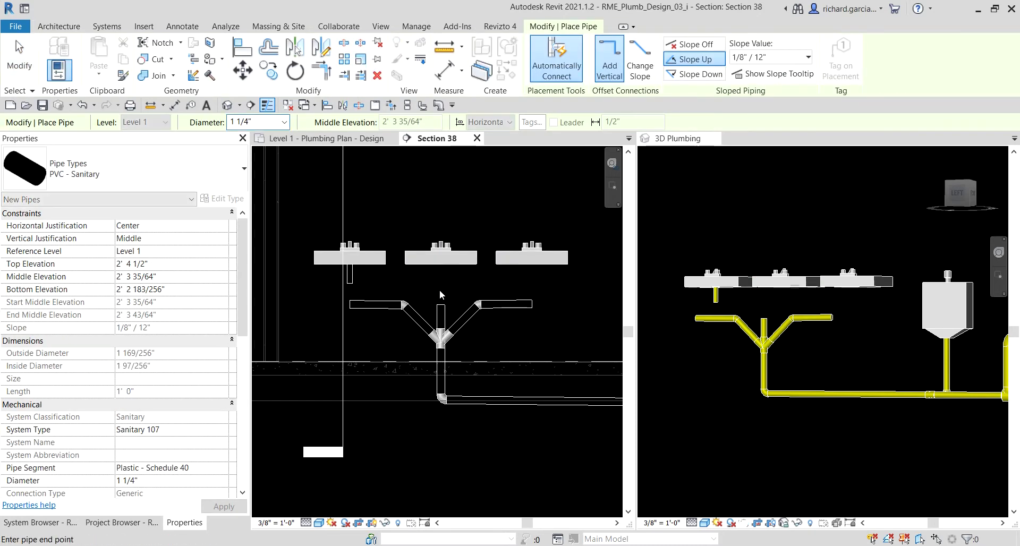
scroll(441, 292, down, 2)
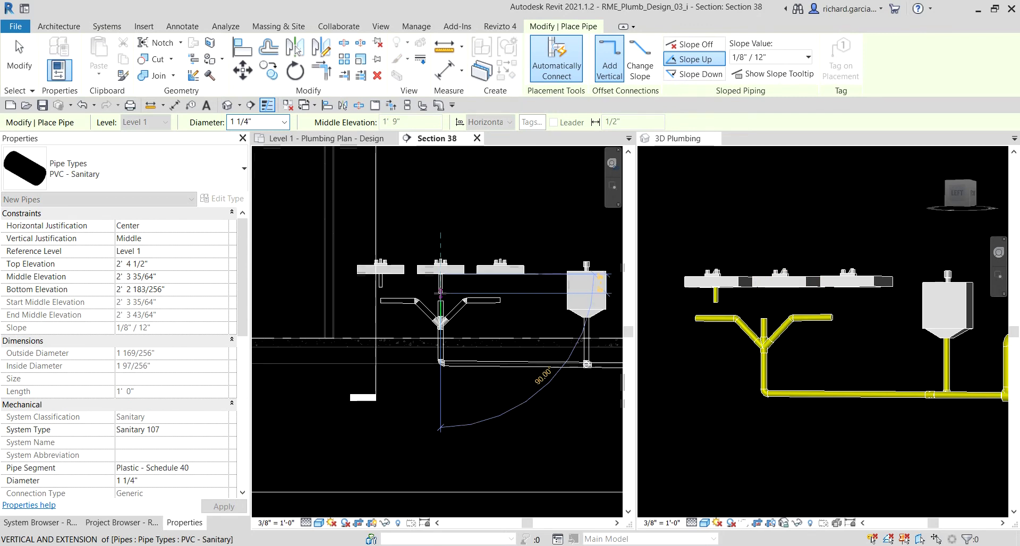
middle_drag(440, 293, 395, 291)
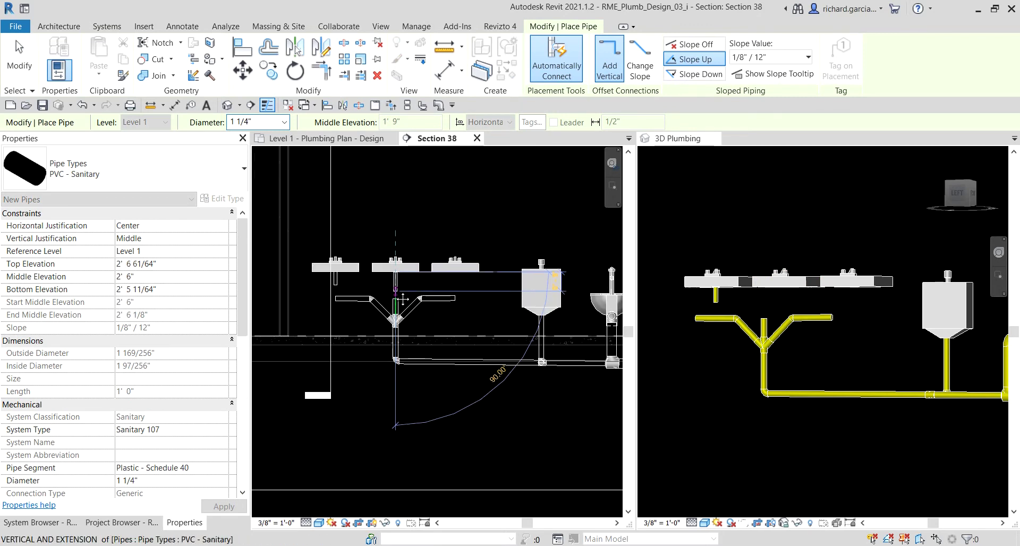
text(6)
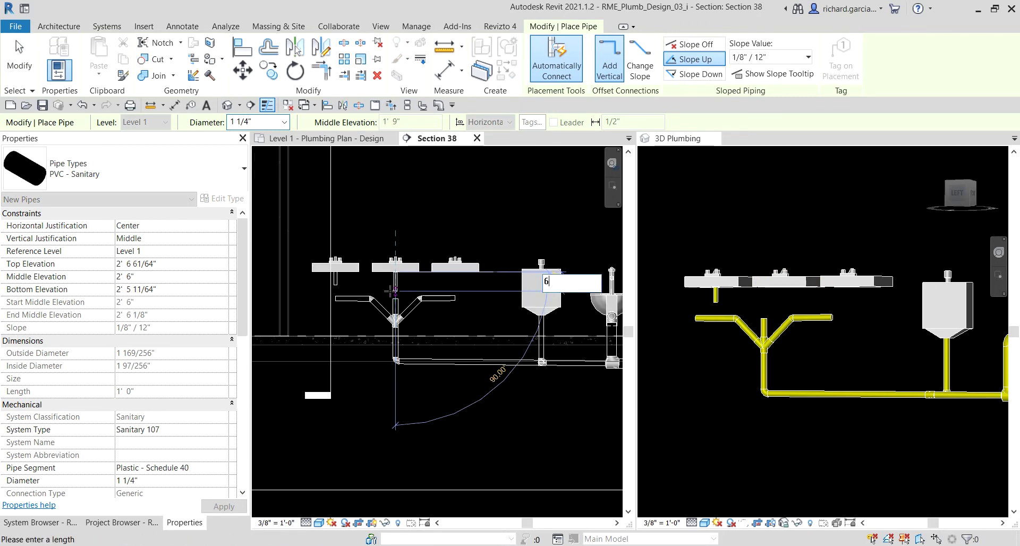
key(Return)
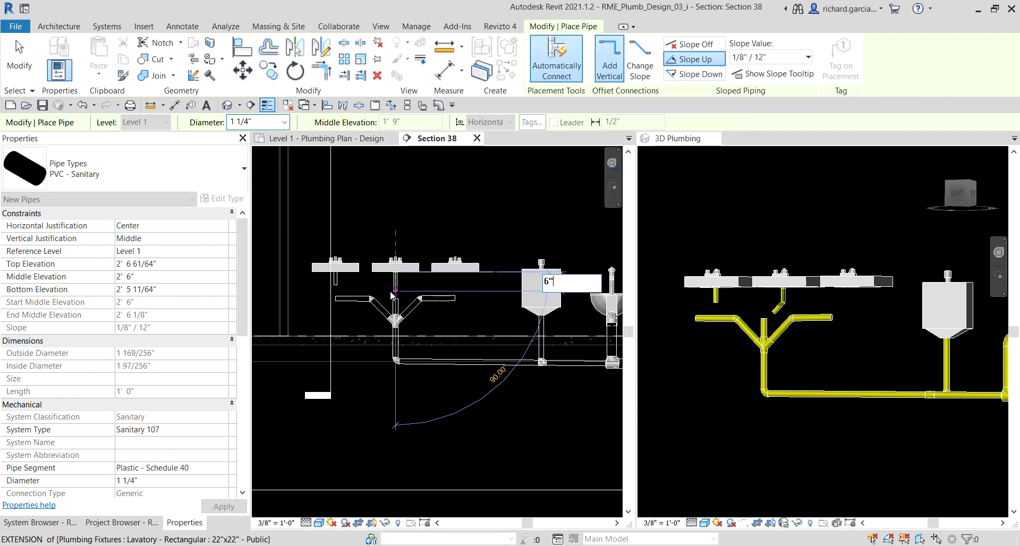
click(19, 58)
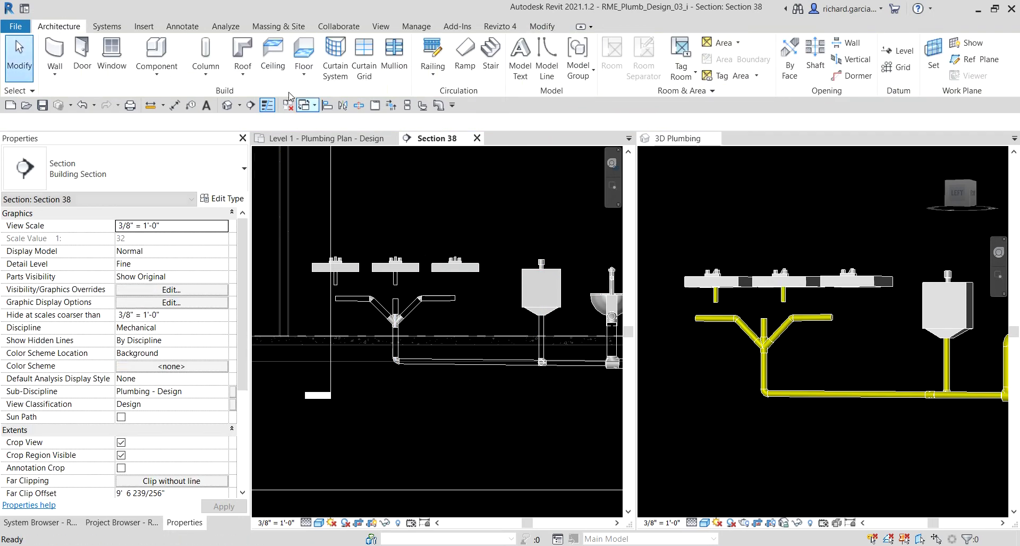
- Draw a 6" long vertical 1 1/4" PVC - Sanitary pipe down from the right lavatory's drain connector
click(466, 267)
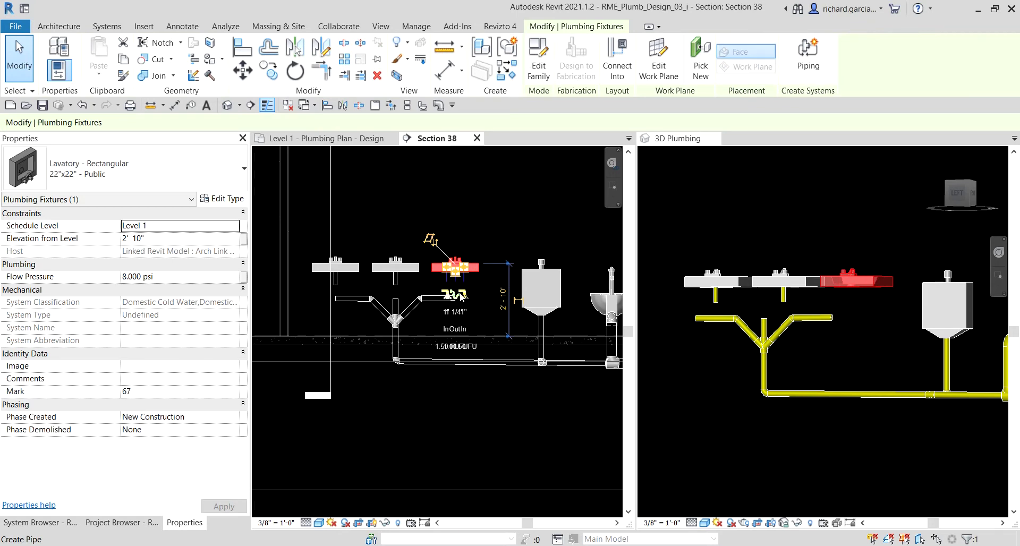
scroll(459, 299, up, 1)
click(460, 299)
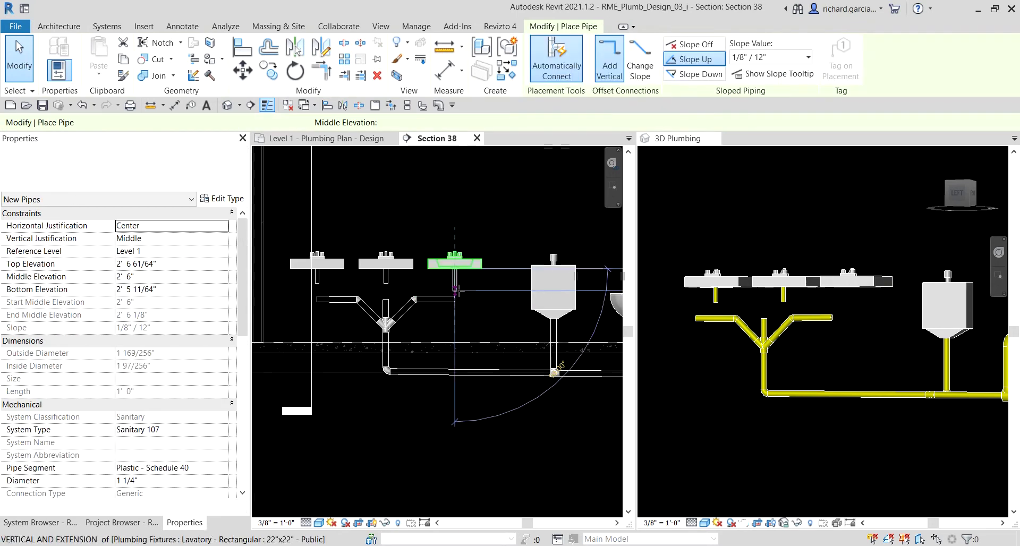
middle_drag(451, 317, 362, 313)
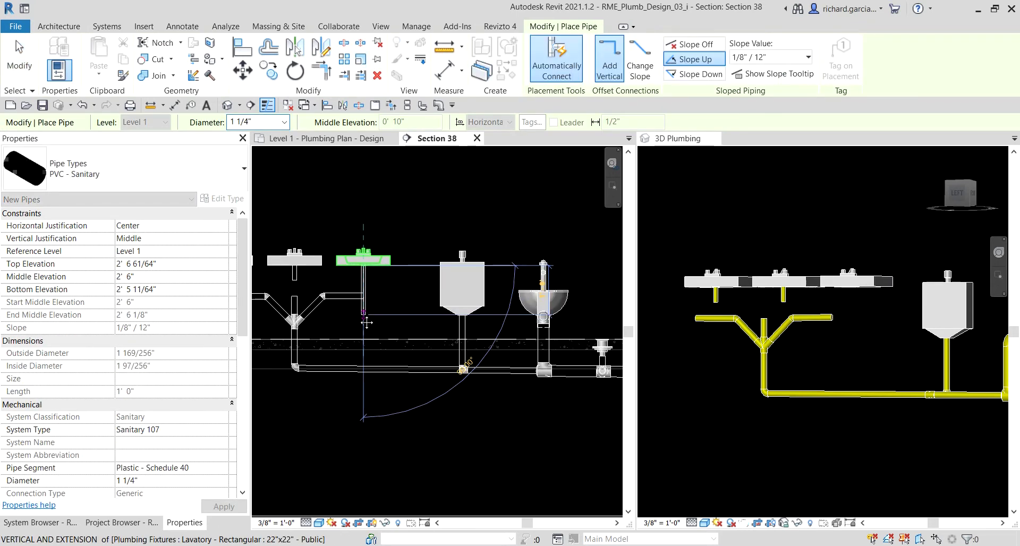
text(6)
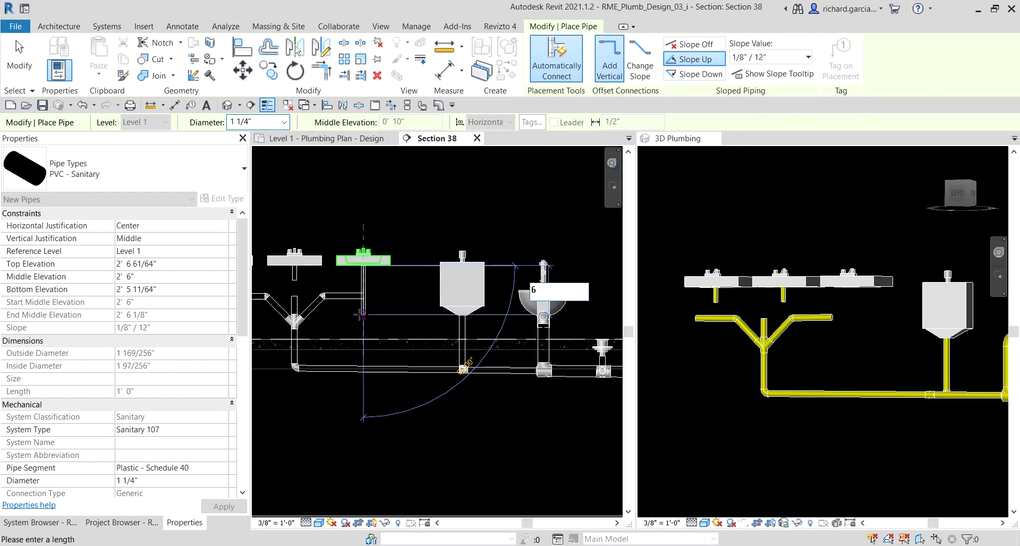
key(Return)
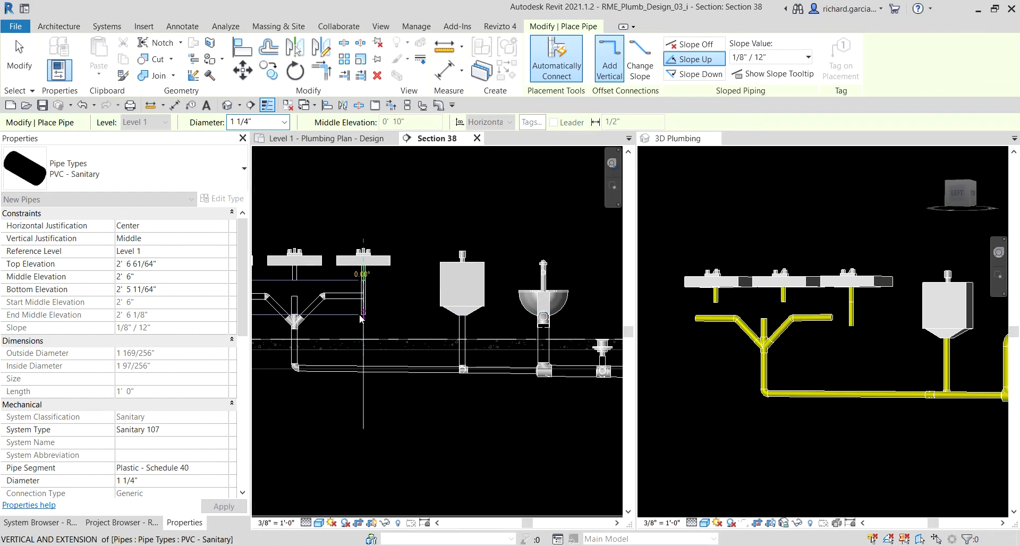
click(14, 61)
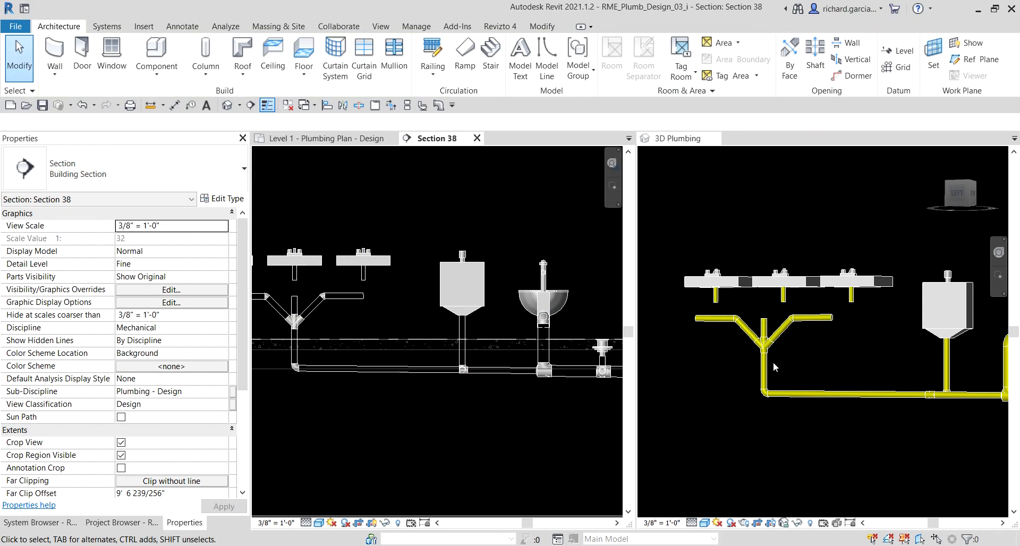
- In the 3D Plumbing view, place a Trap P - PVC - Sch 40 - DWV Standard fitting on the left lavatory's drain drop end
click(744, 350)
shift+middle_drag(785, 371, 856, 374)
scroll(709, 316, up, 2)
middle_drag(708, 317, 765, 374)
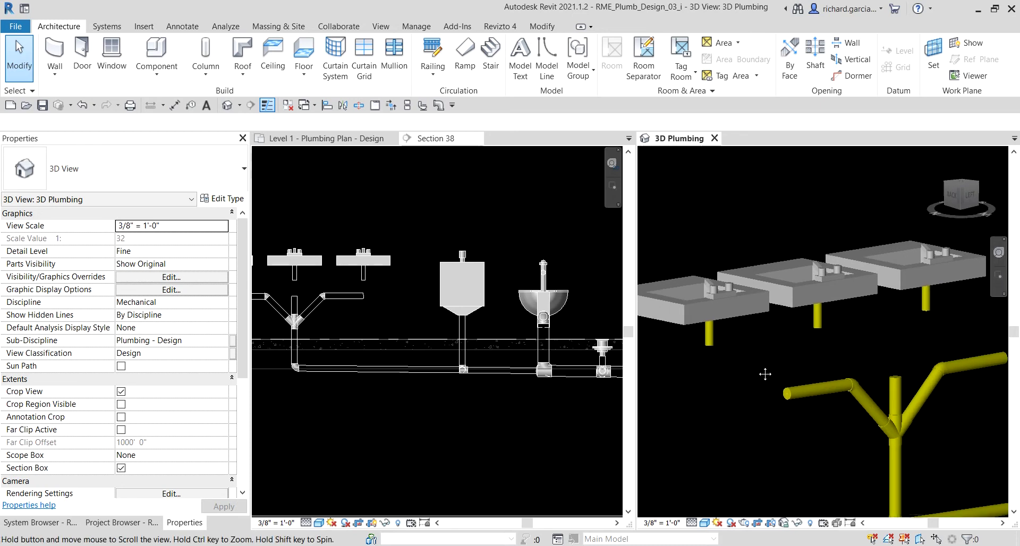
click(440, 105)
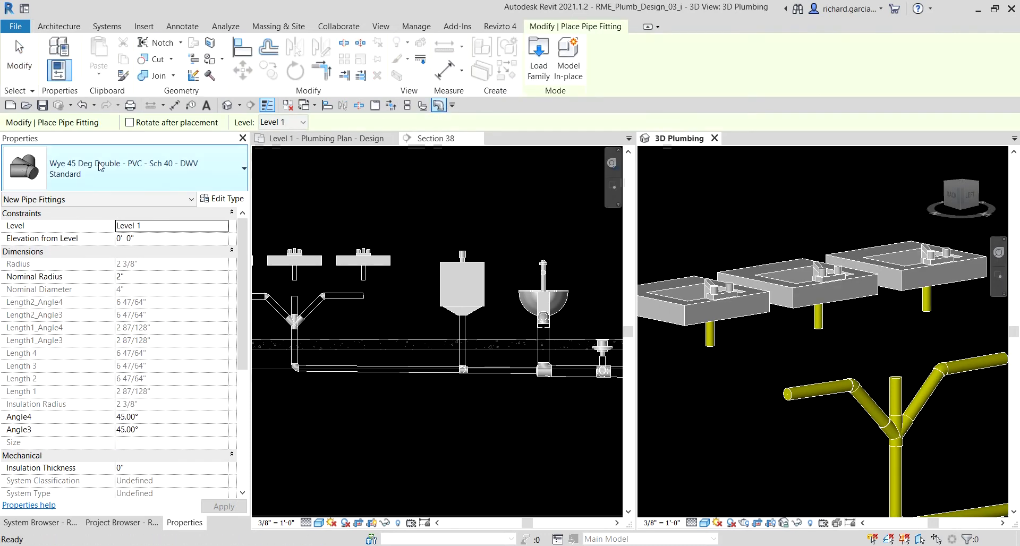
click(168, 170)
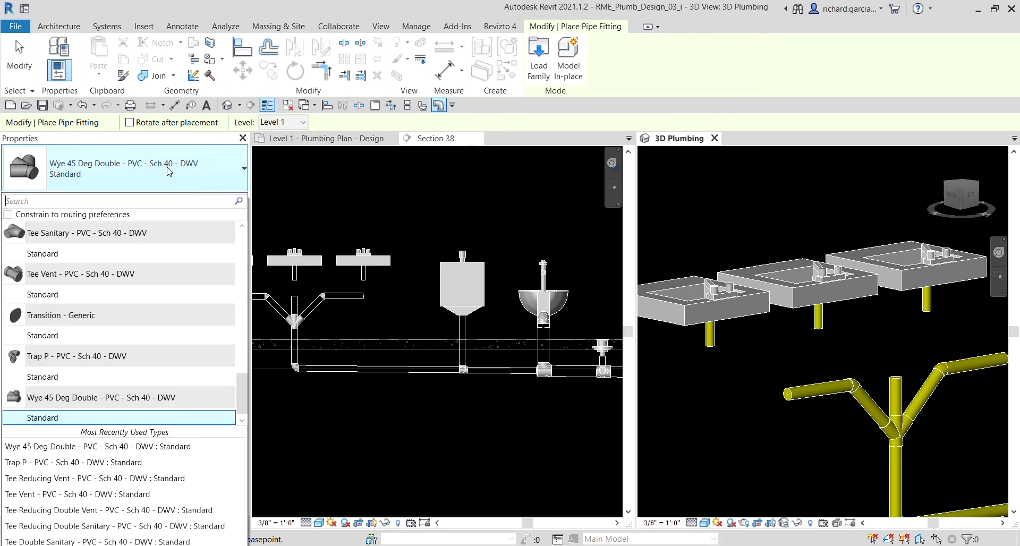
click(54, 377)
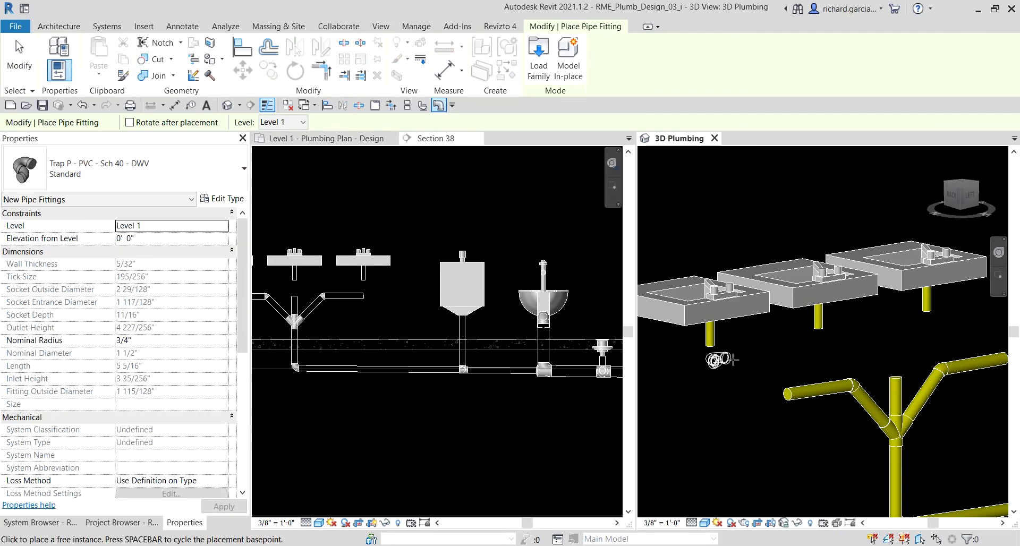
scroll(733, 360, up, 2)
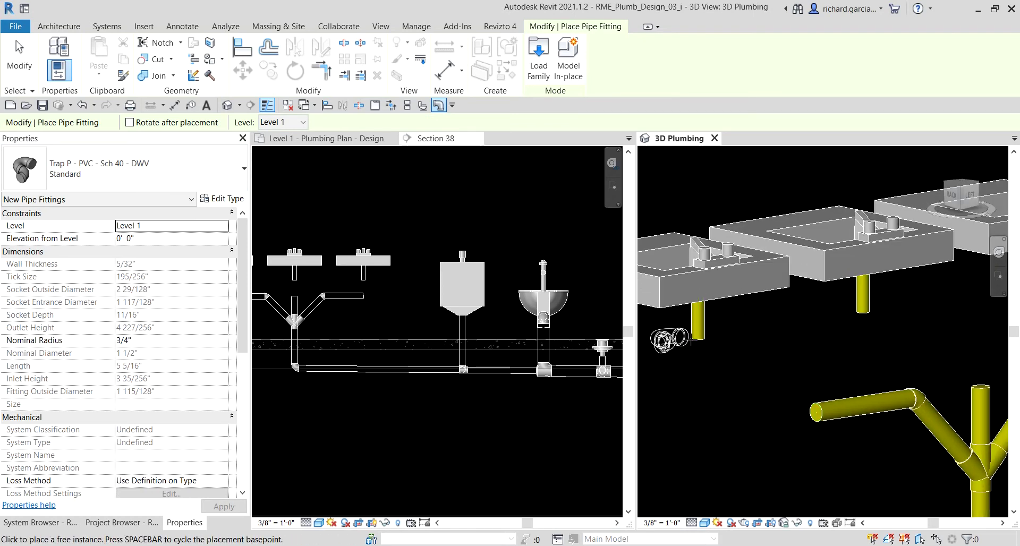
scroll(698, 338, up, 2)
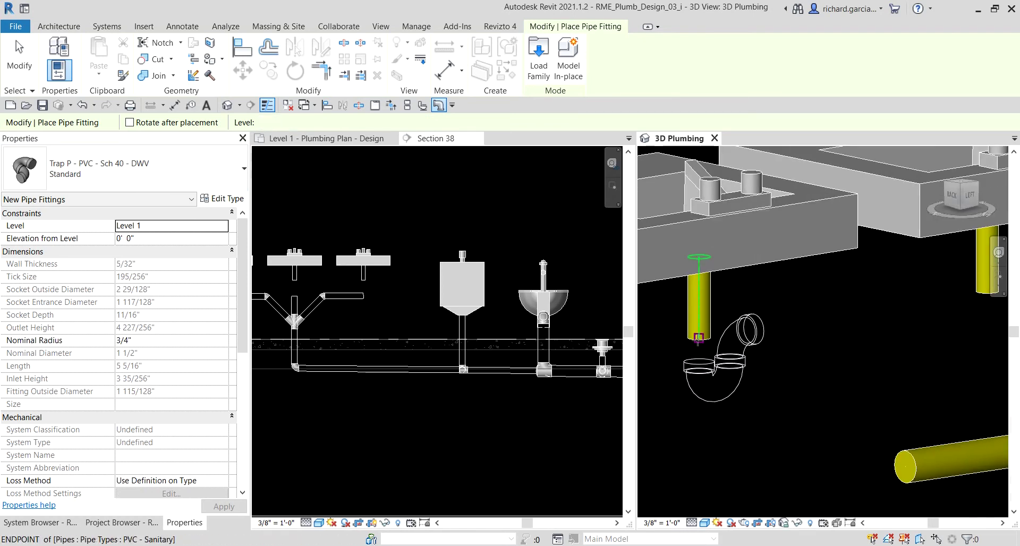
click(698, 338)
- Place the same P-trap fitting on the ends of the middle and right lavatories' drain drops and finish fitting placement
scroll(697, 338, down, 3)
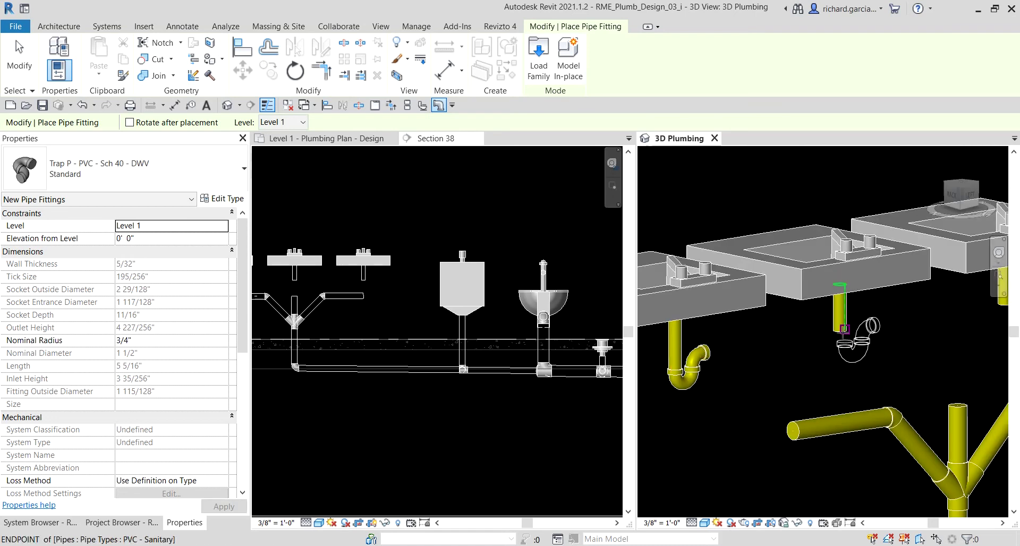
click(844, 329)
middle_drag(837, 365, 906, 351)
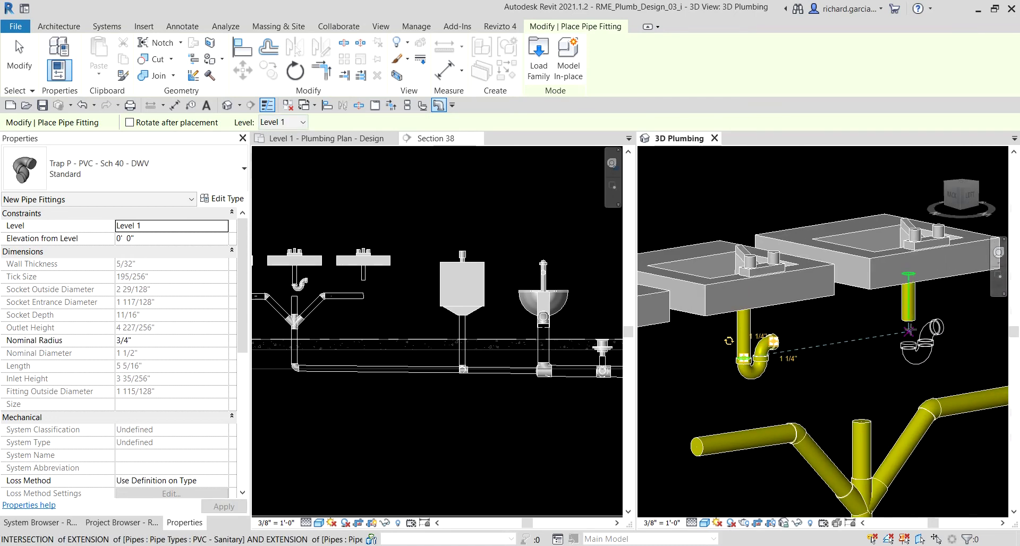
click(913, 319)
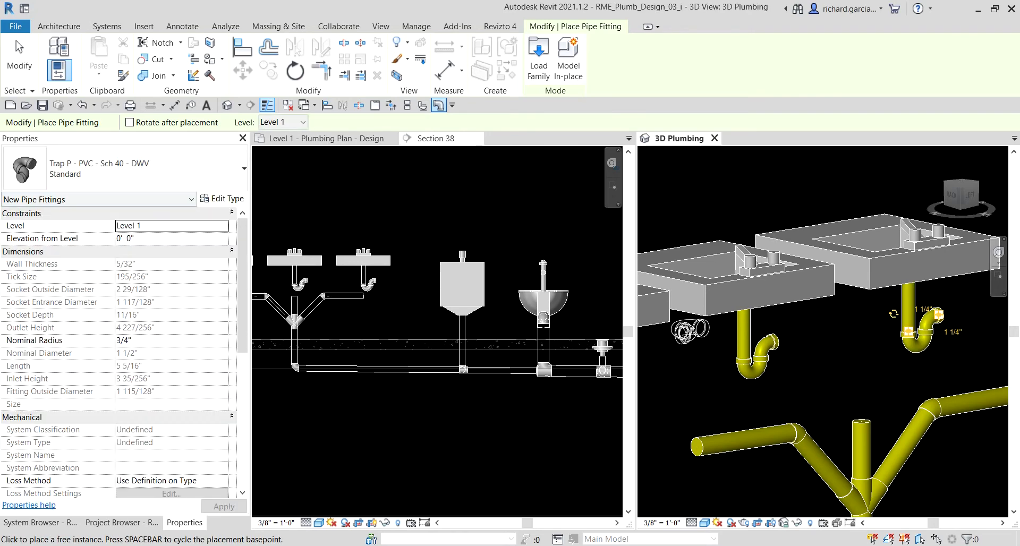
click(20, 58)
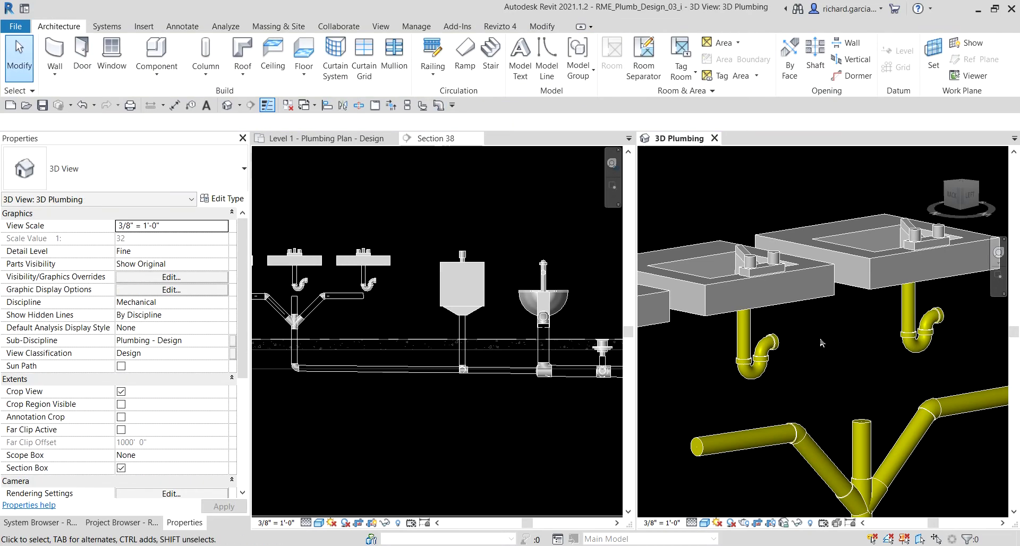
- Rotate the left lavatory's P-trap so its outlet faces the wall behind the fixture
scroll(758, 363, down, 2)
click(693, 341)
scroll(690, 340, up, 2)
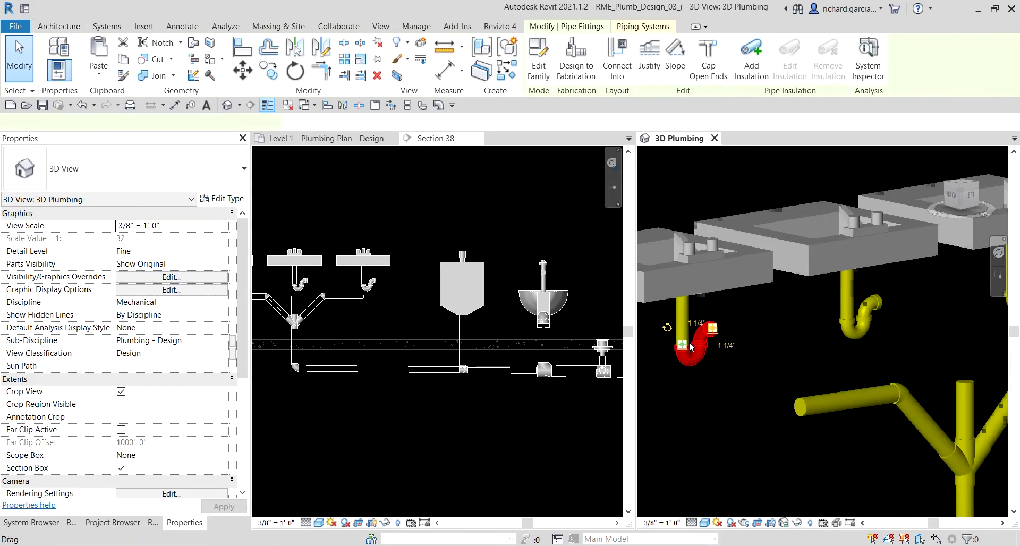
click(667, 328)
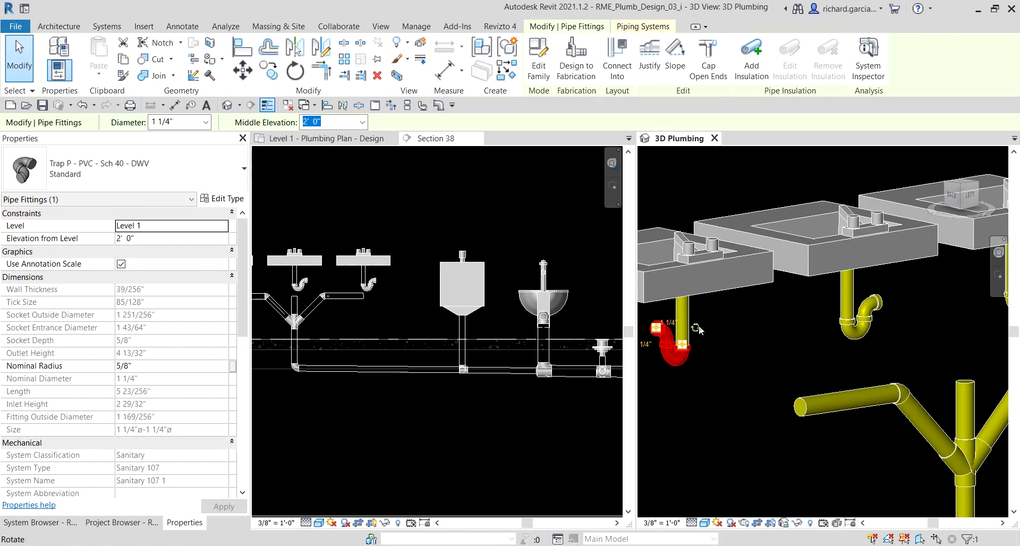
click(696, 328)
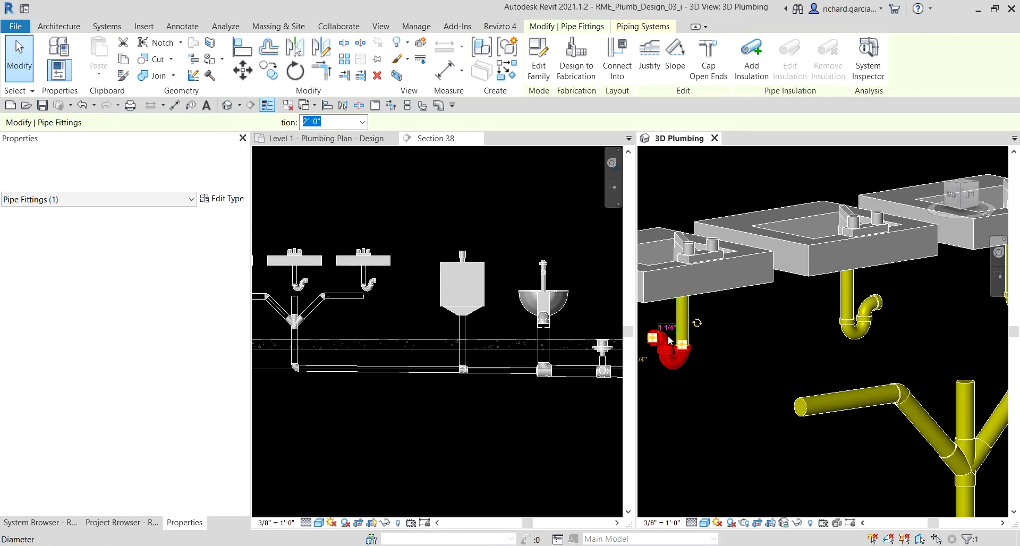
- Rotate the middle lavatory's P-trap so its outlet faces the wall behind the fixture
click(847, 325)
click(832, 302)
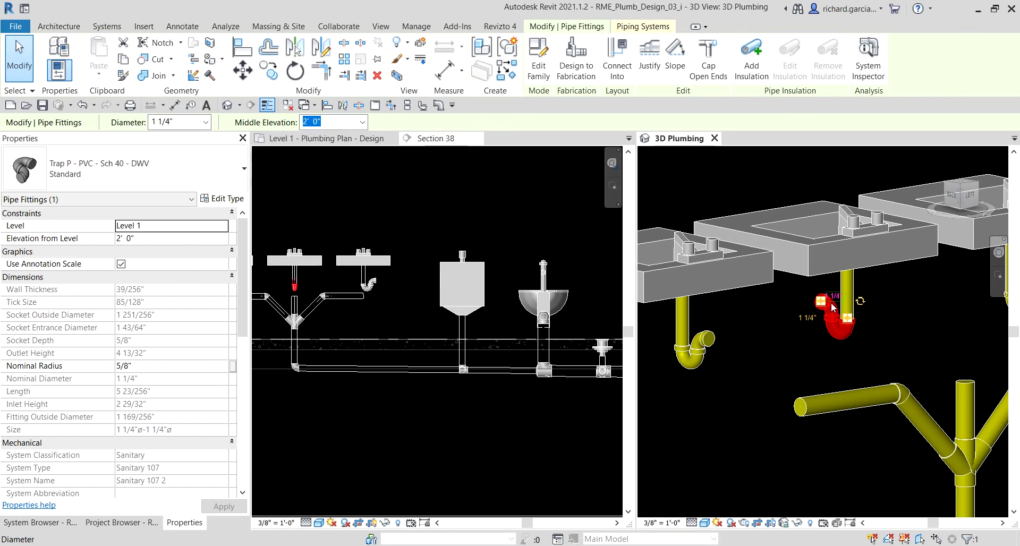
click(861, 301)
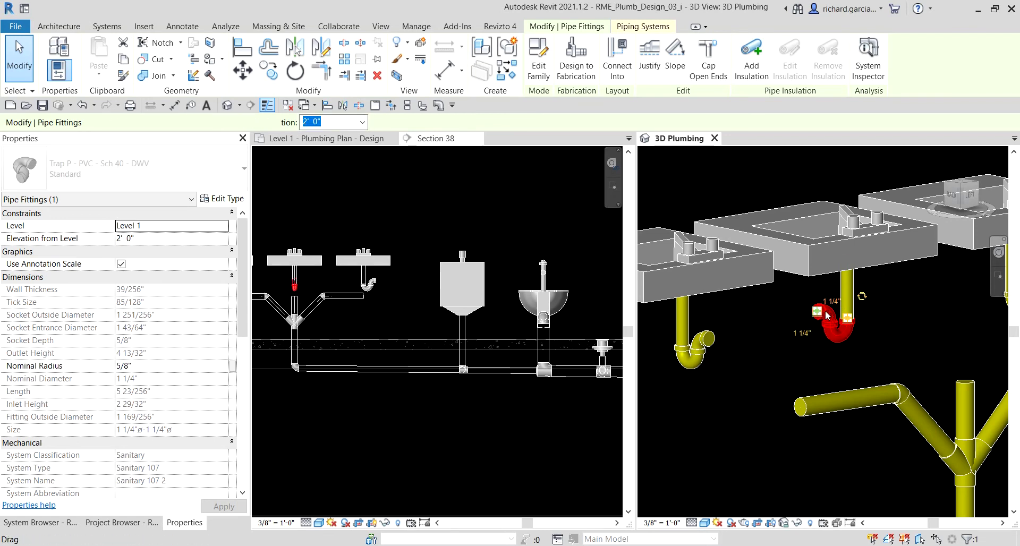
click(861, 298)
- Rotate the right lavatory's P-trap so its outlet faces the wall, and clear the selection
shift+middle_drag(861, 300, 852, 328)
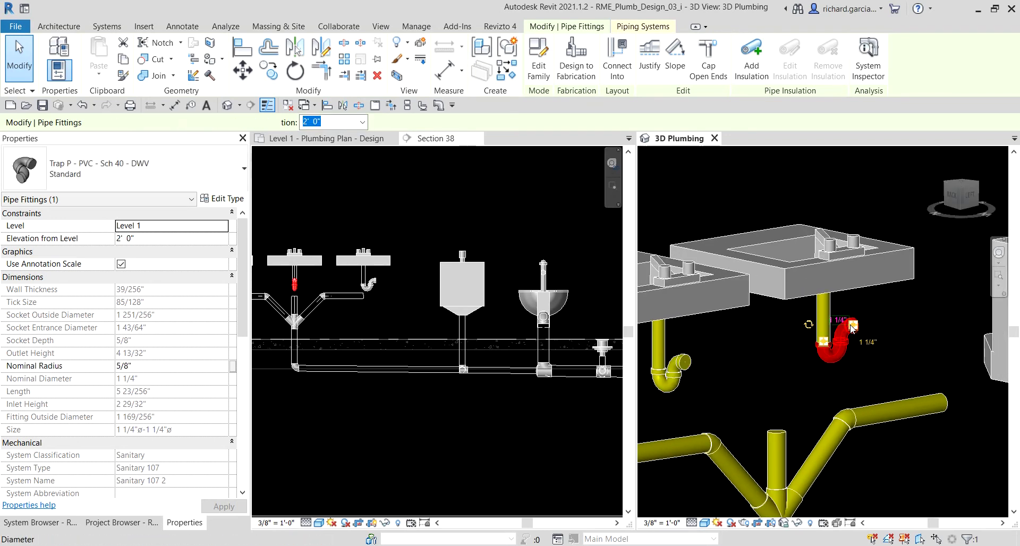
click(808, 324)
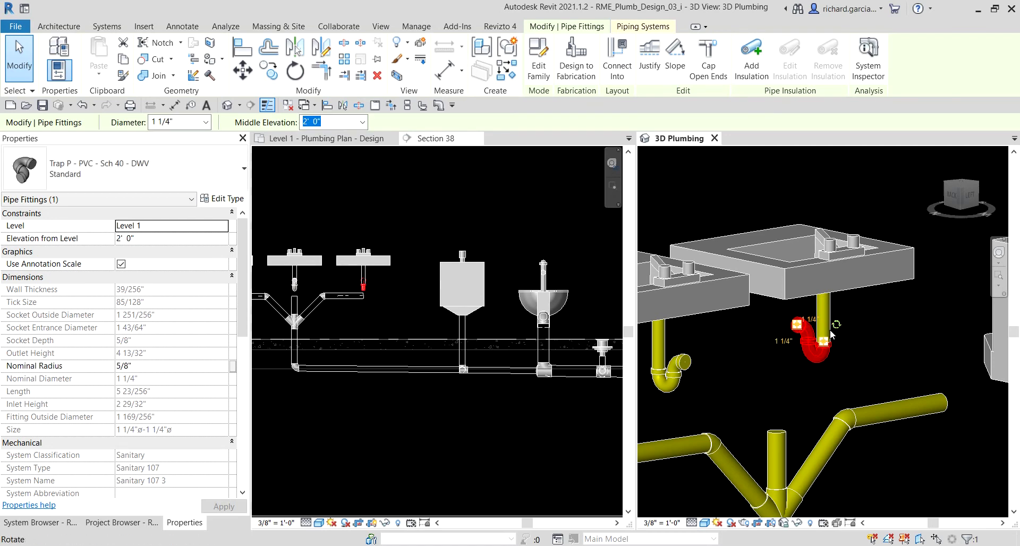
click(837, 325)
click(808, 322)
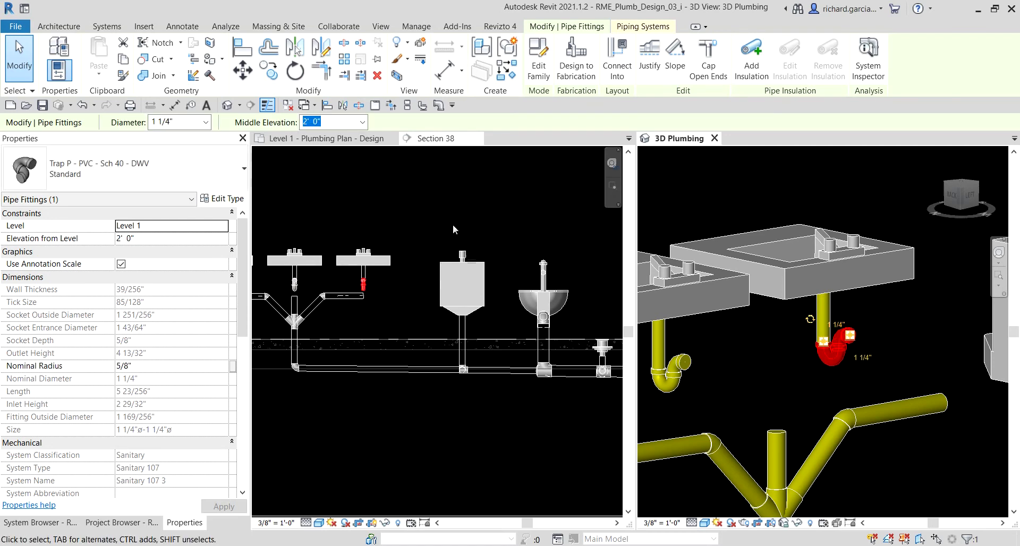
click(19, 58)
- Connect the left lavatory's P-trap into the open end of the left branch pipe with Connect Into
scroll(875, 346, down, 5)
shift+middle_drag(859, 387, 781, 423)
scroll(752, 380, up, 3)
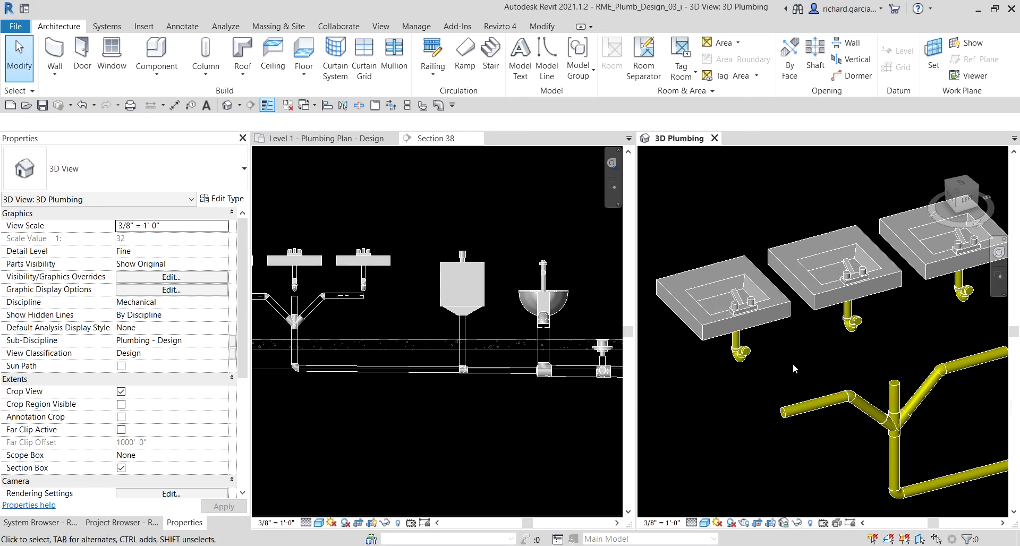
click(744, 354)
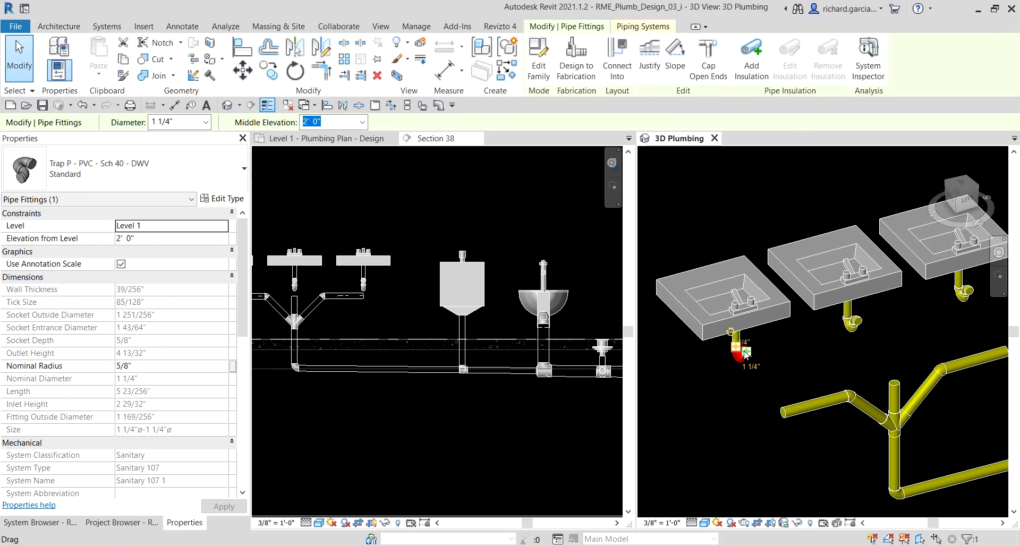
click(618, 74)
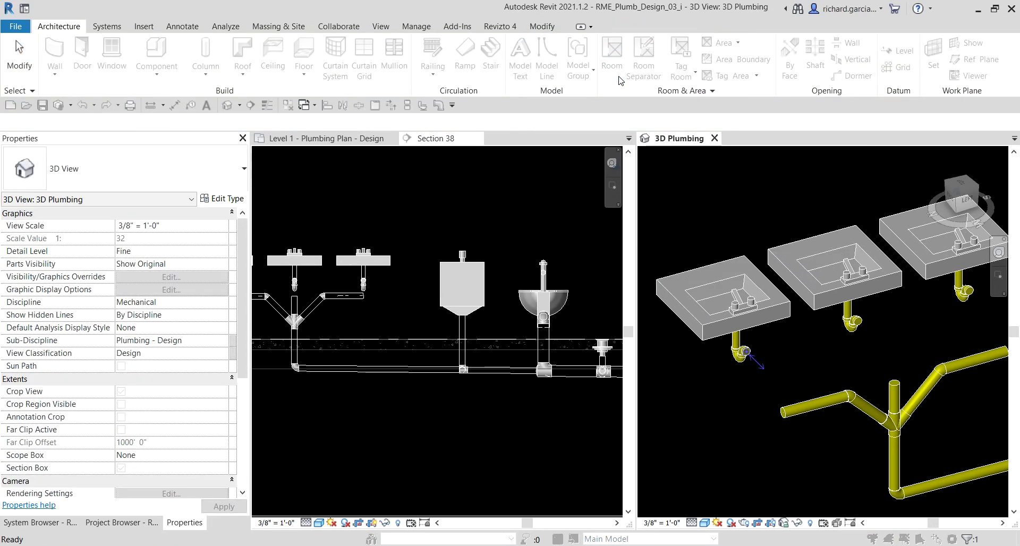
click(790, 413)
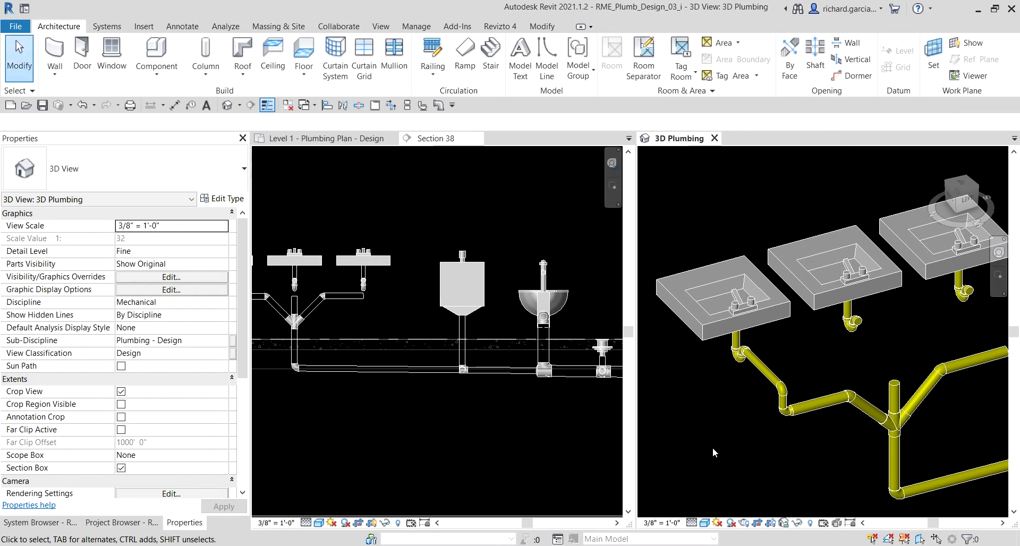
- Connect the right lavatory's P-trap into the right branch pipe of the double wye with Connect Into
middle_drag(712, 448, 607, 442)
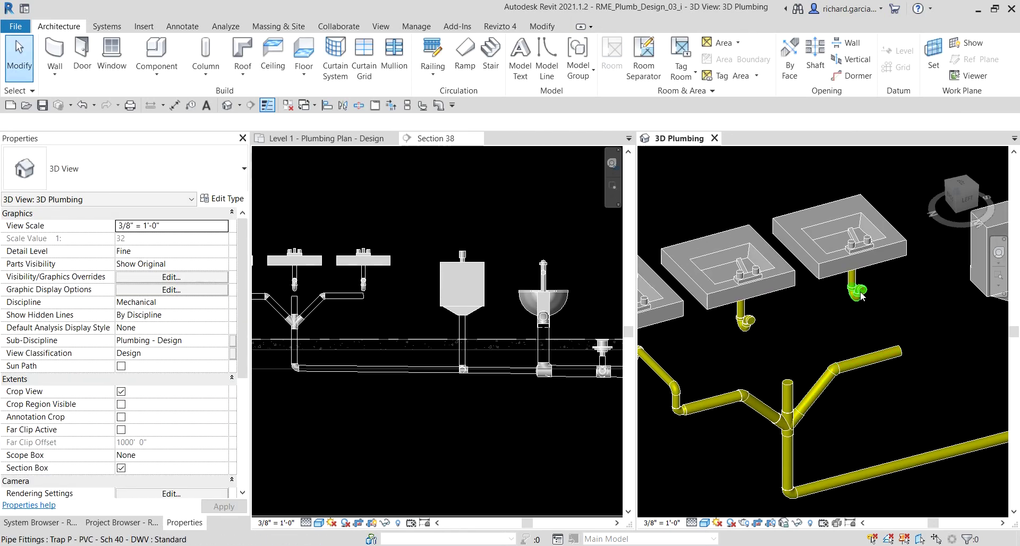
click(861, 292)
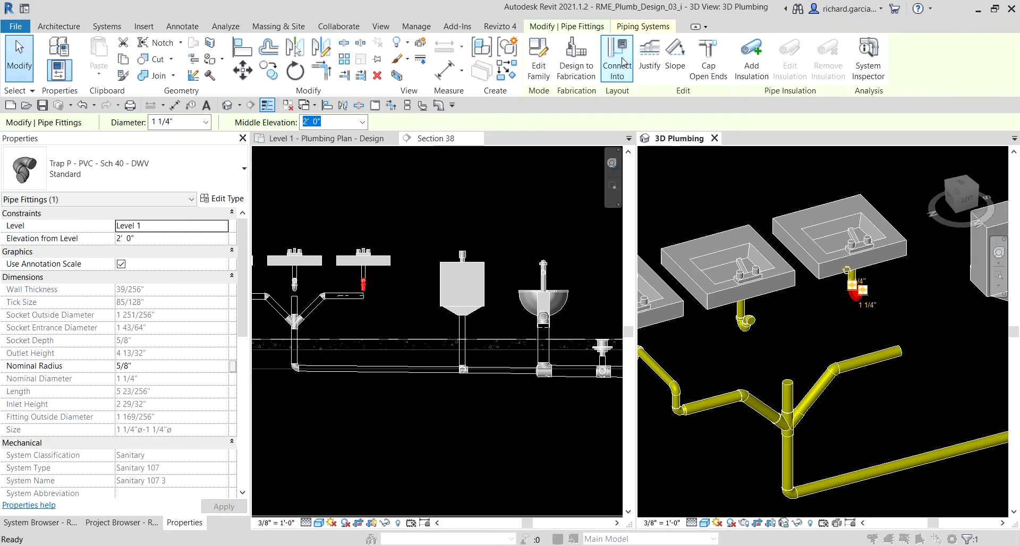
click(616, 59)
click(903, 363)
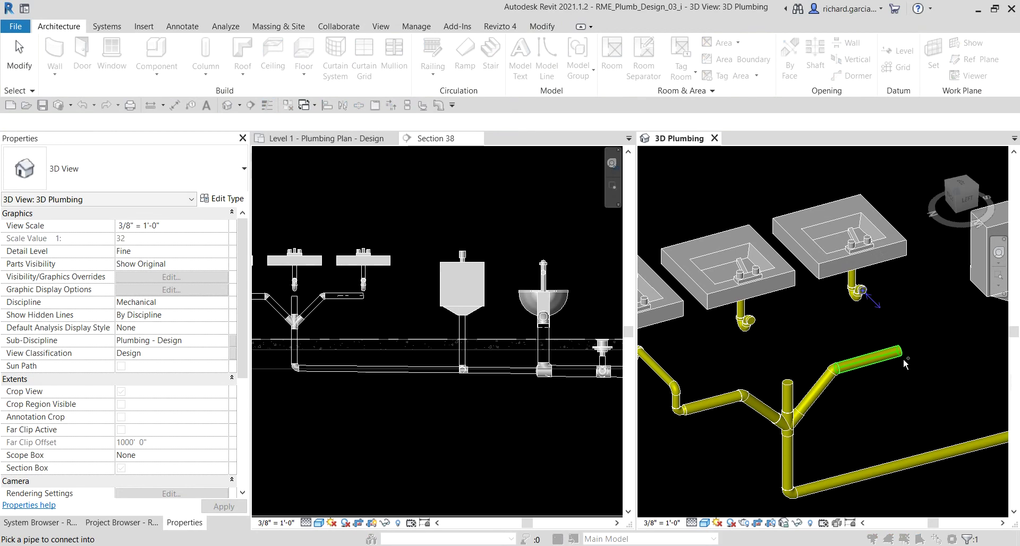
- Connect the middle lavatory's P-trap into the vertical pipe above the double wye with Connect Into
click(753, 325)
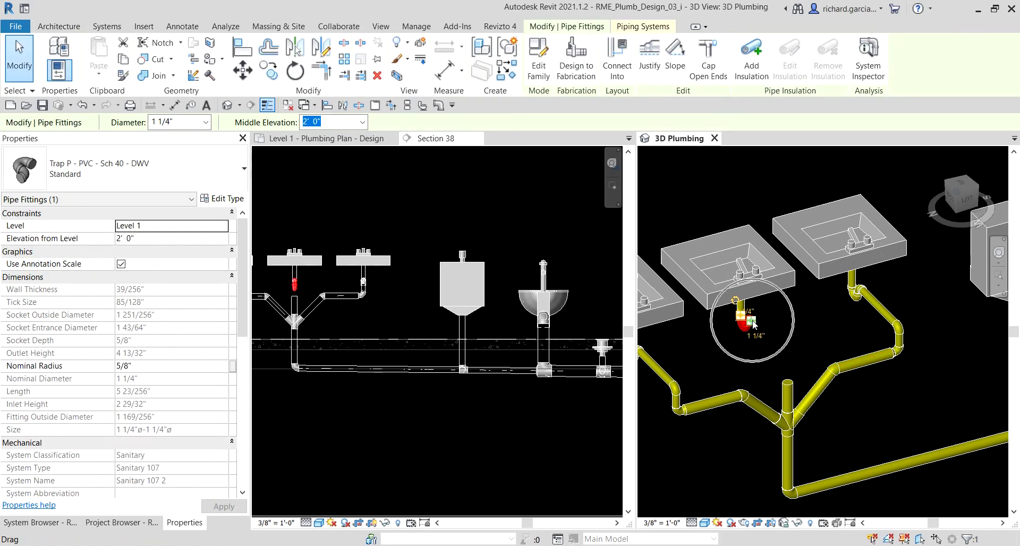
click(614, 59)
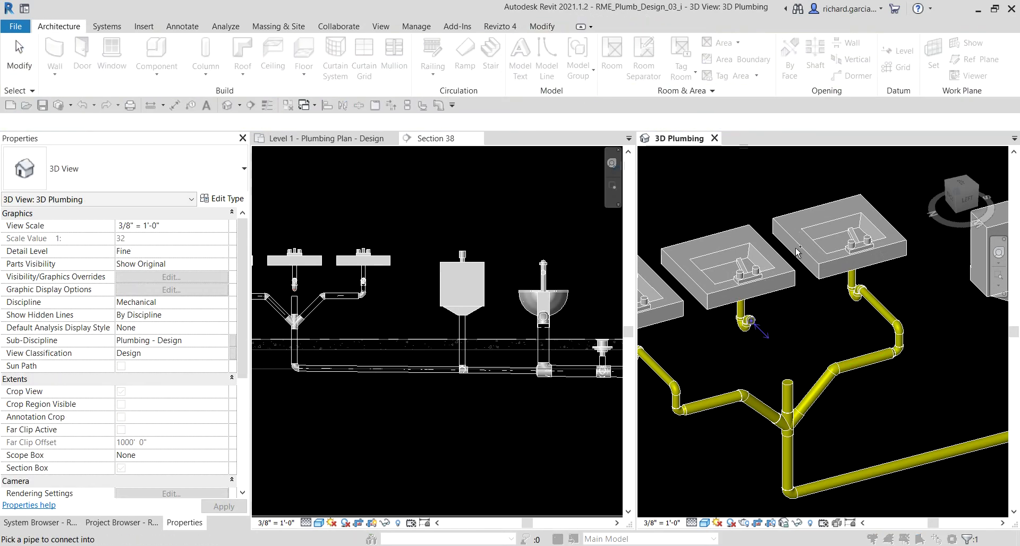
click(787, 385)
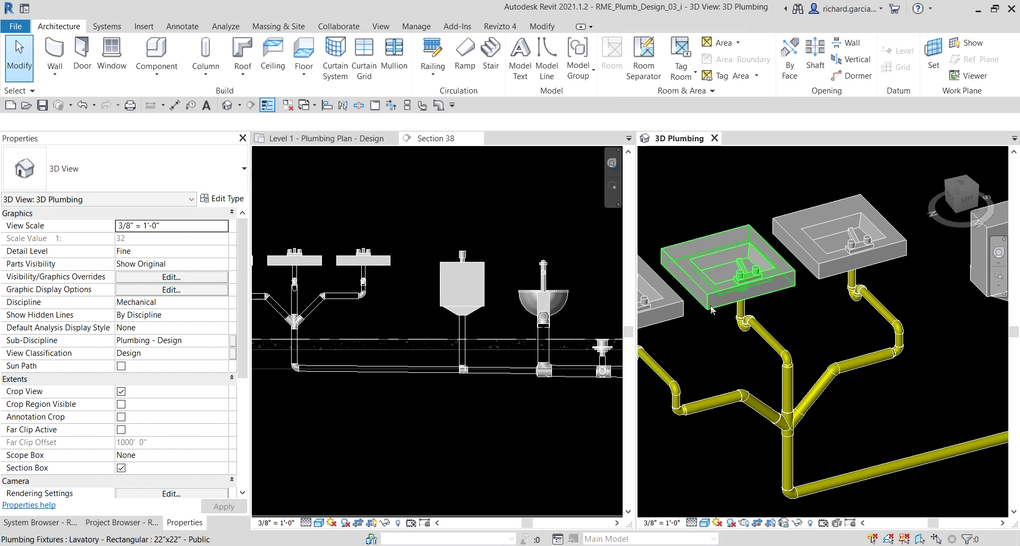
- Apply a slope of 1/8" / 12" to the three horizontal pipes running from the lavatory P-traps
shift+middle_drag(712, 310, 852, 357)
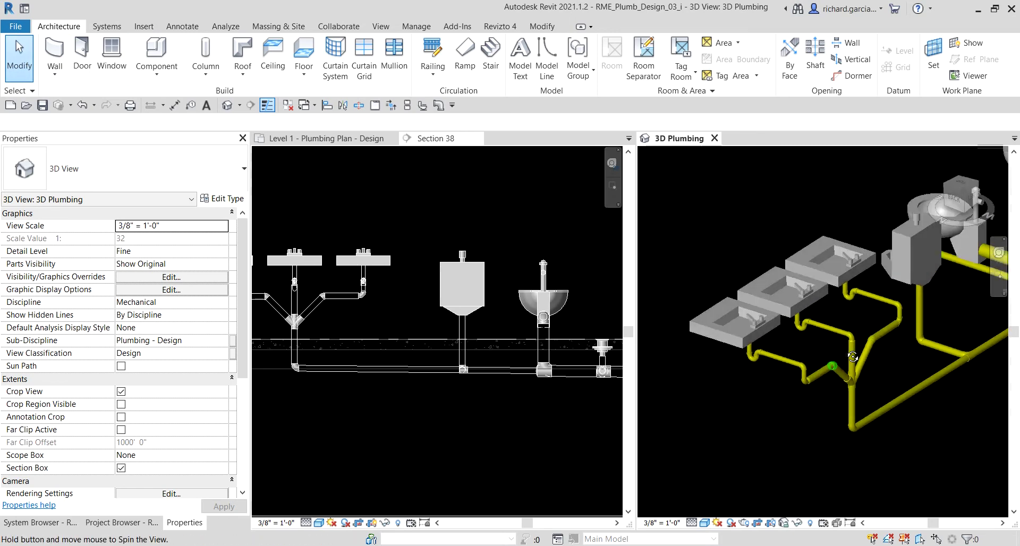
scroll(852, 357, up, 6)
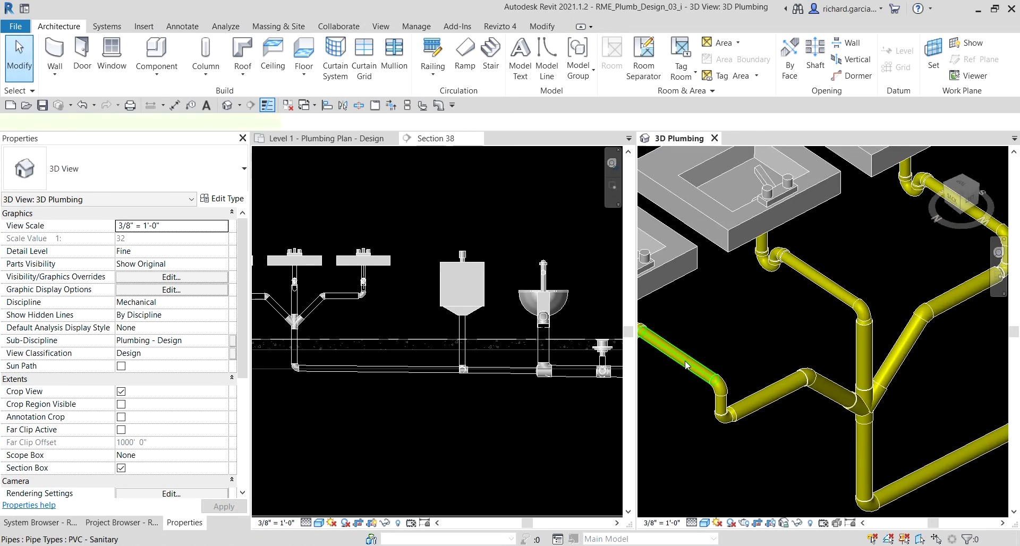
click(685, 365)
click(824, 276)
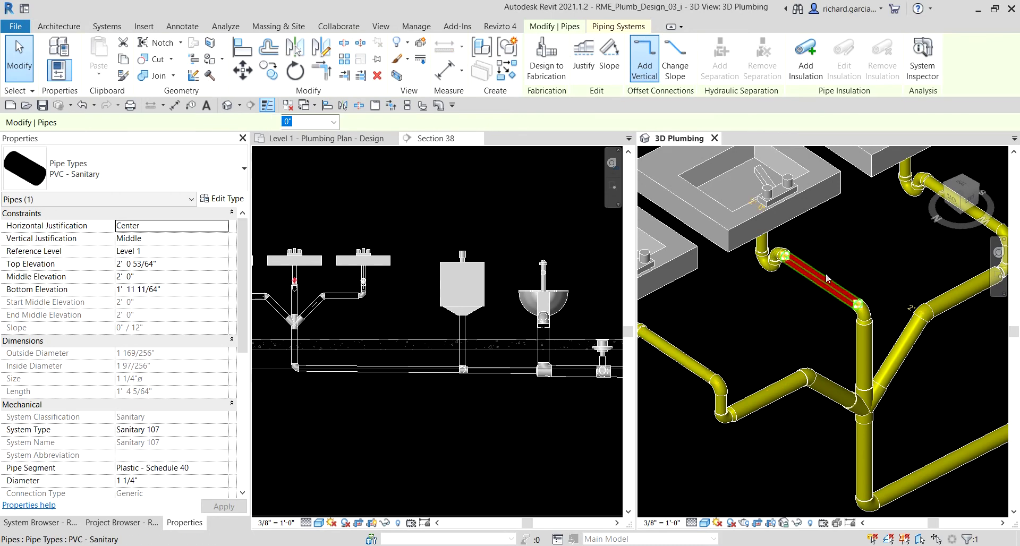
middle_drag(826, 277, 897, 256)
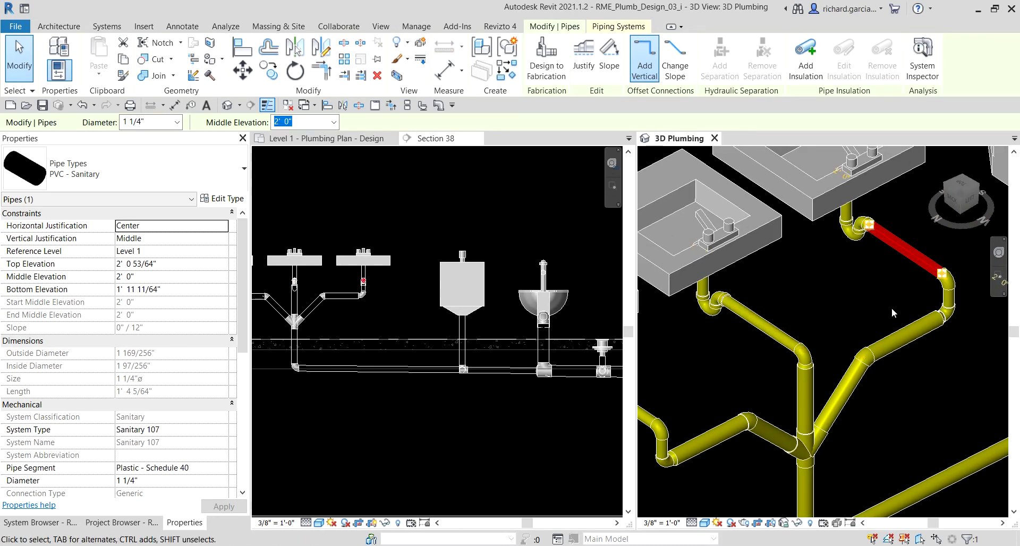
scroll(889, 308, down, 2)
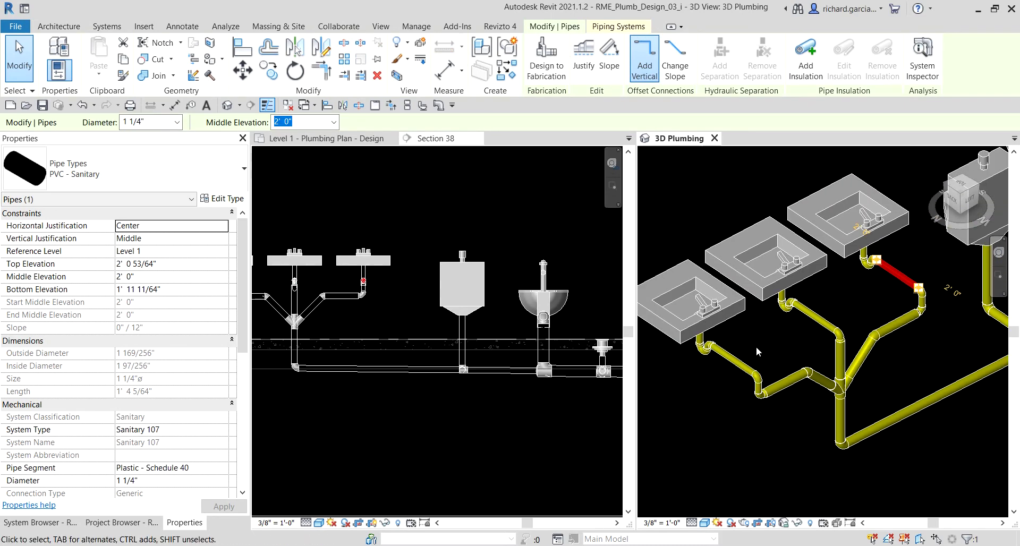
scroll(756, 349, up, 2)
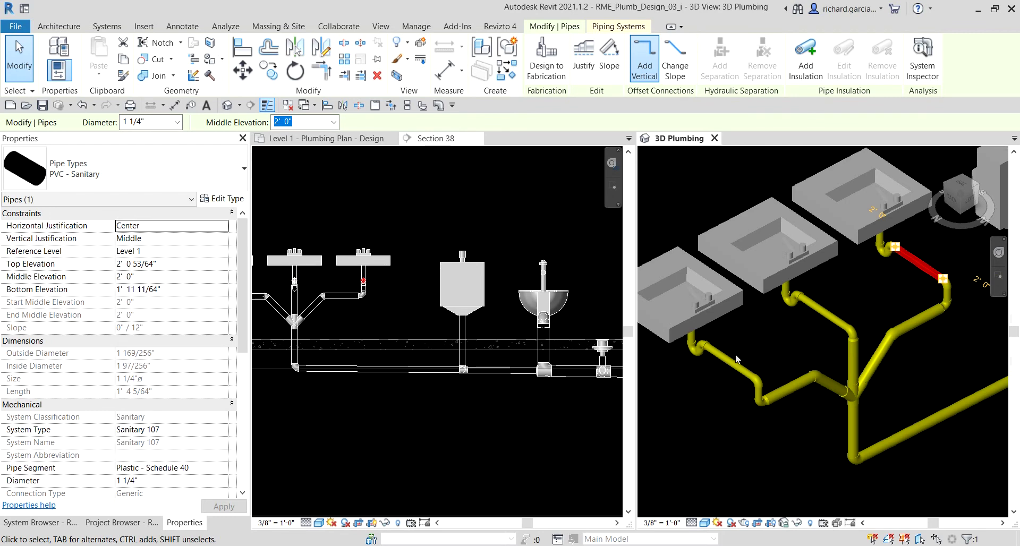
click(913, 260)
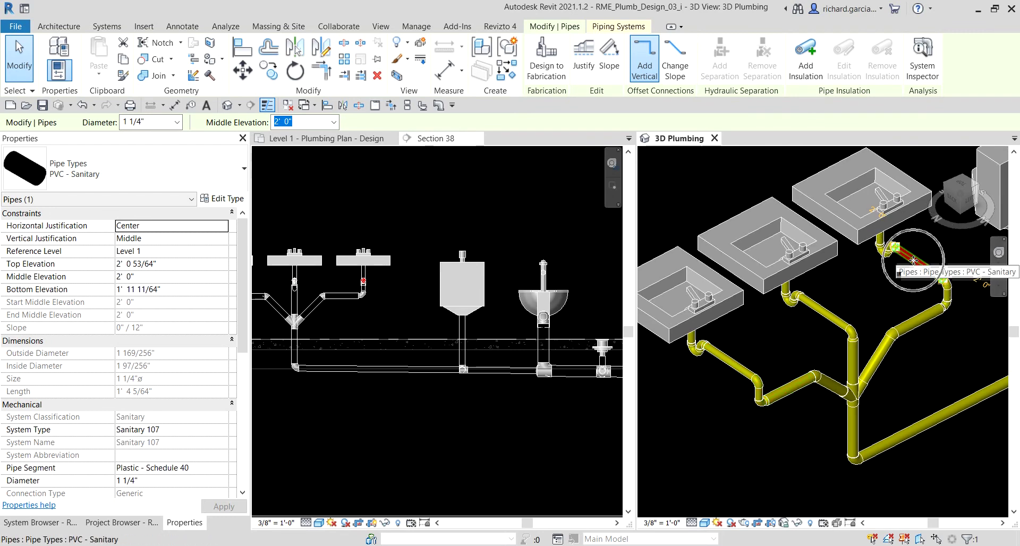
ctrl+click(825, 309)
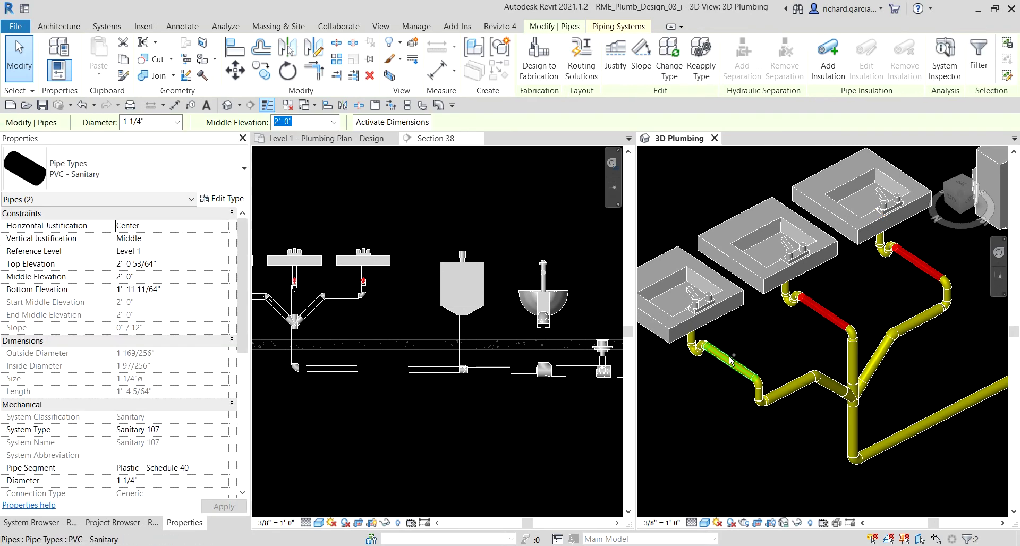
ctrl+click(730, 362)
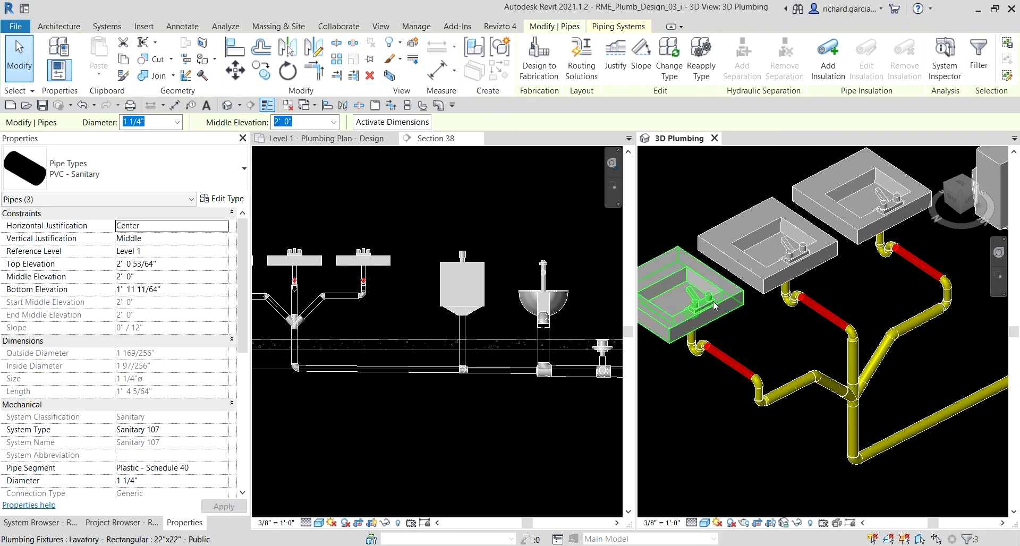
click(640, 60)
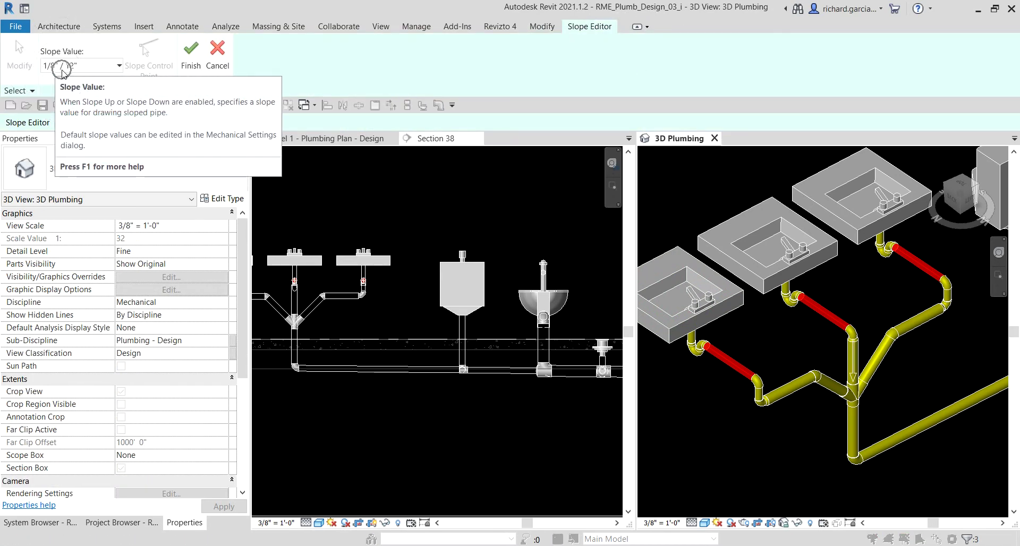
click(189, 56)
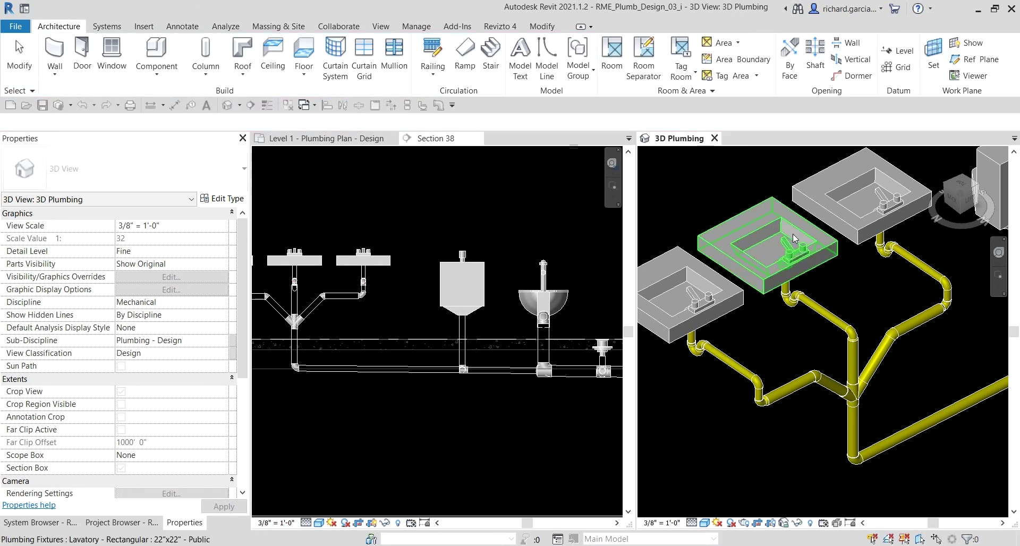
- Check the slope of the individual trap arm pipes in the 3D and Level 1 plumbing plan views, and clear the selection
click(714, 359)
scroll(812, 317, up, 2)
click(813, 294)
scroll(900, 279, down, 1)
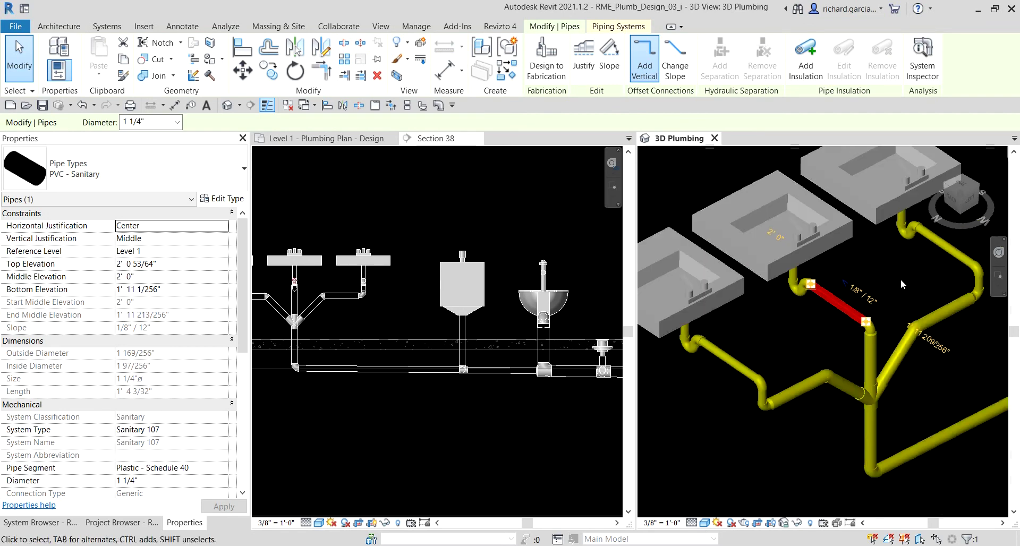
shift+middle_drag(900, 279, 884, 284)
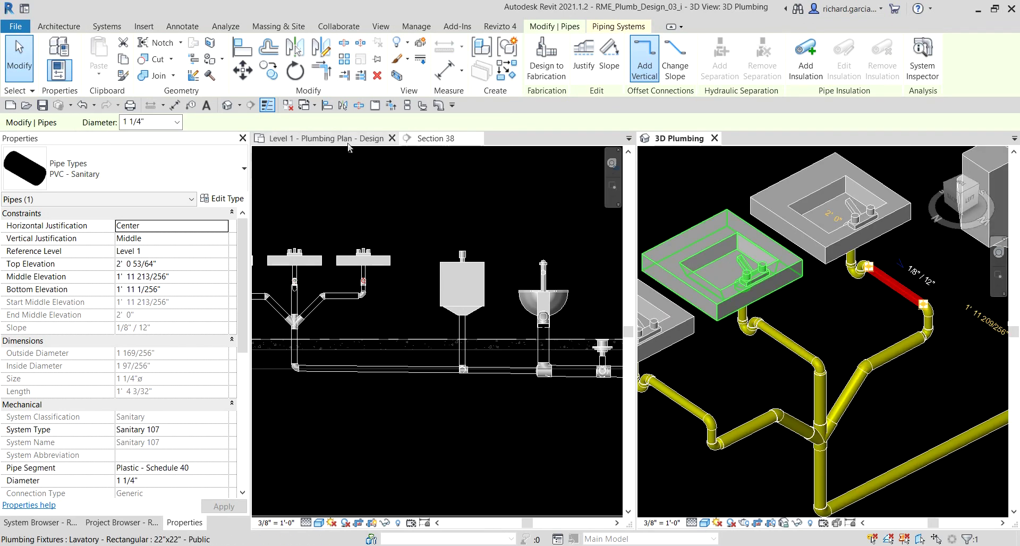
click(362, 180)
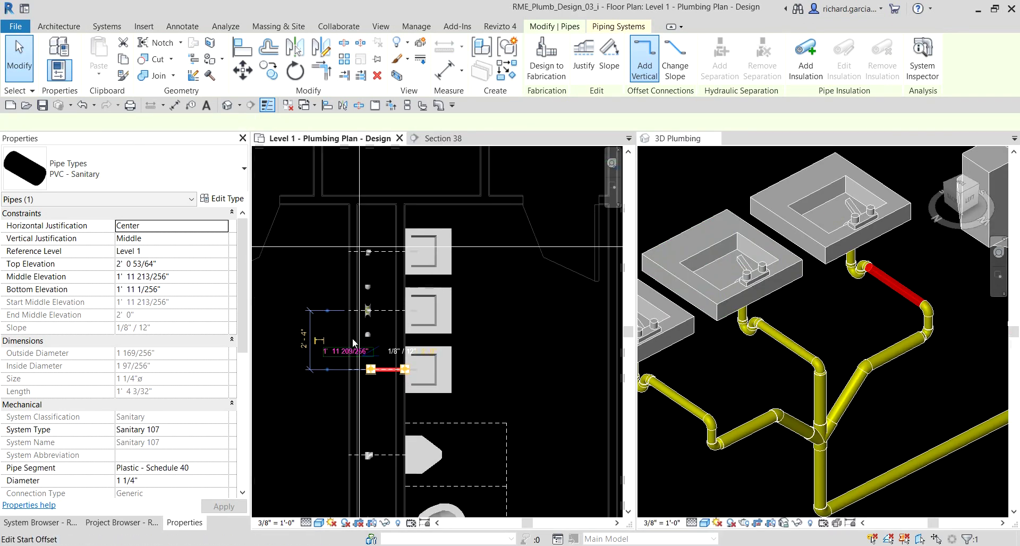
click(540, 340)
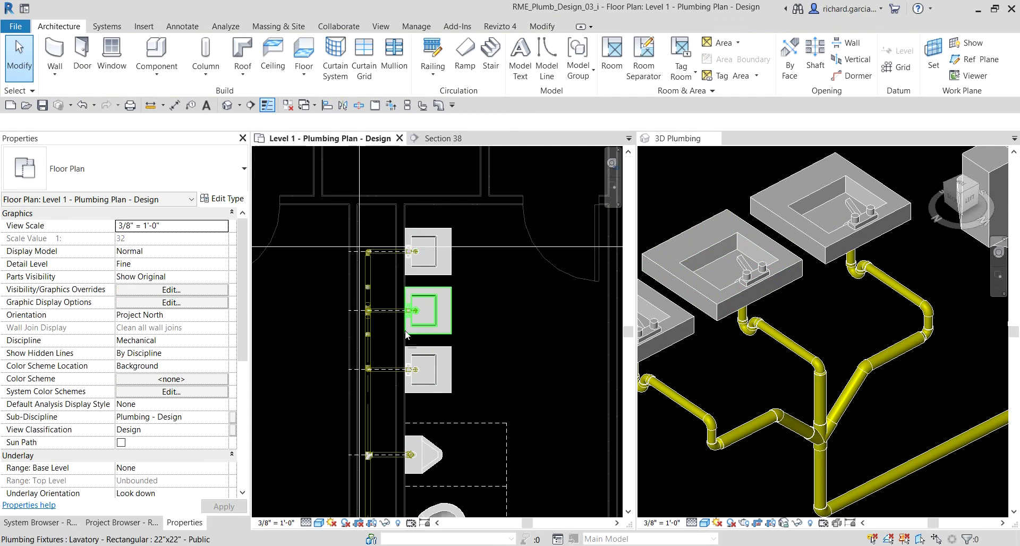
- Review the complete restroom sanitary piping run and its fixtures in the 3D view and the Level 1 plumbing plan
scroll(840, 321, down, 4)
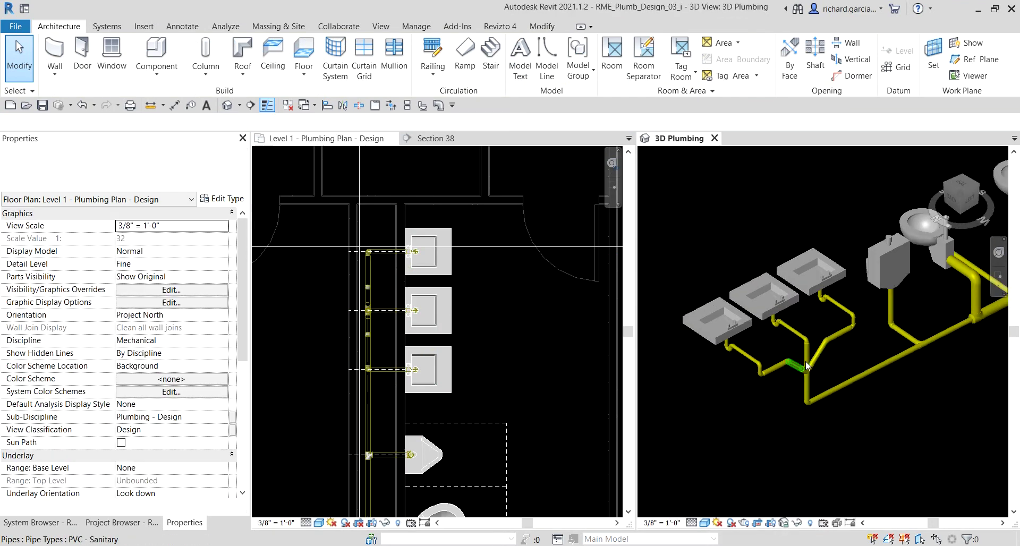
click(805, 361)
scroll(850, 353, down, 2)
middle_drag(862, 349, 898, 363)
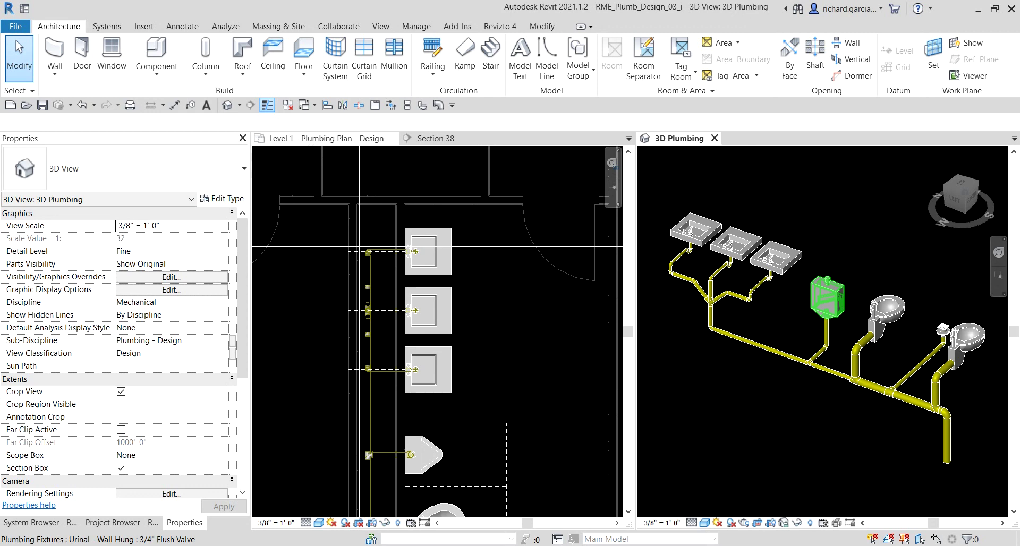
scroll(400, 331, down, 3)
middle_drag(467, 374, 475, 331)
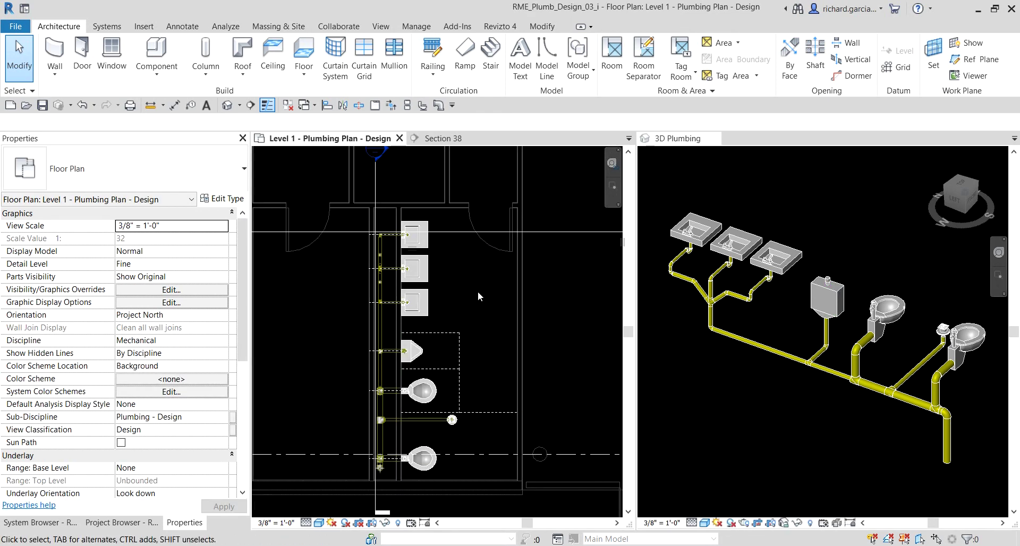